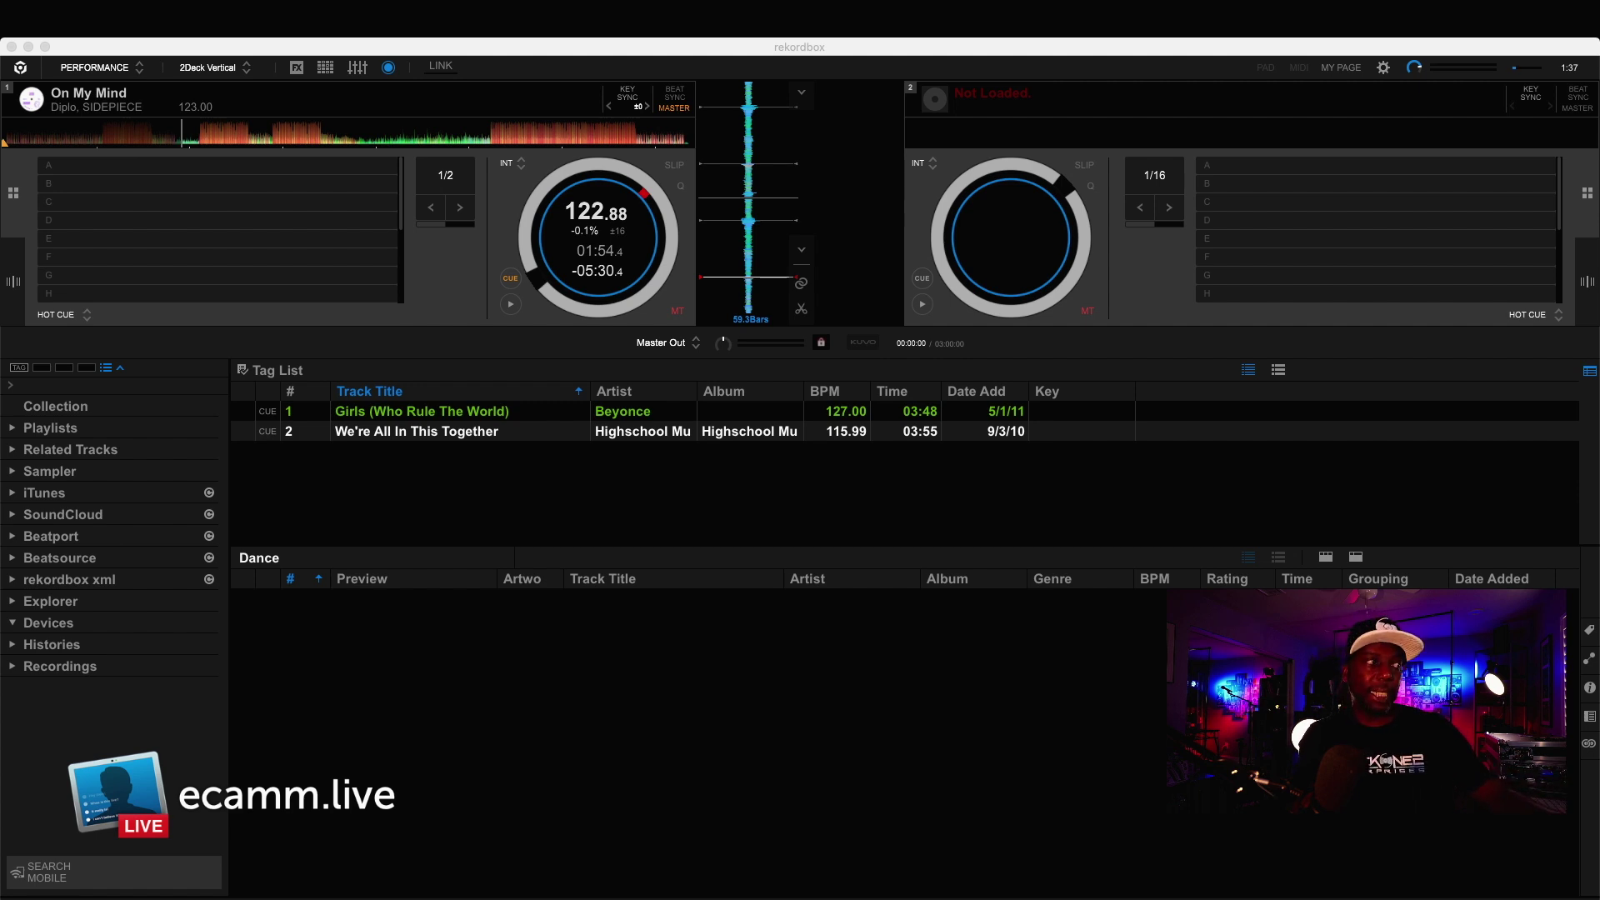
Expand Beatsource, its Playlists genre folders and the Dance folder to list Dance Essentials onward.
{"action": "left_click", "coordinate": [12, 558]}
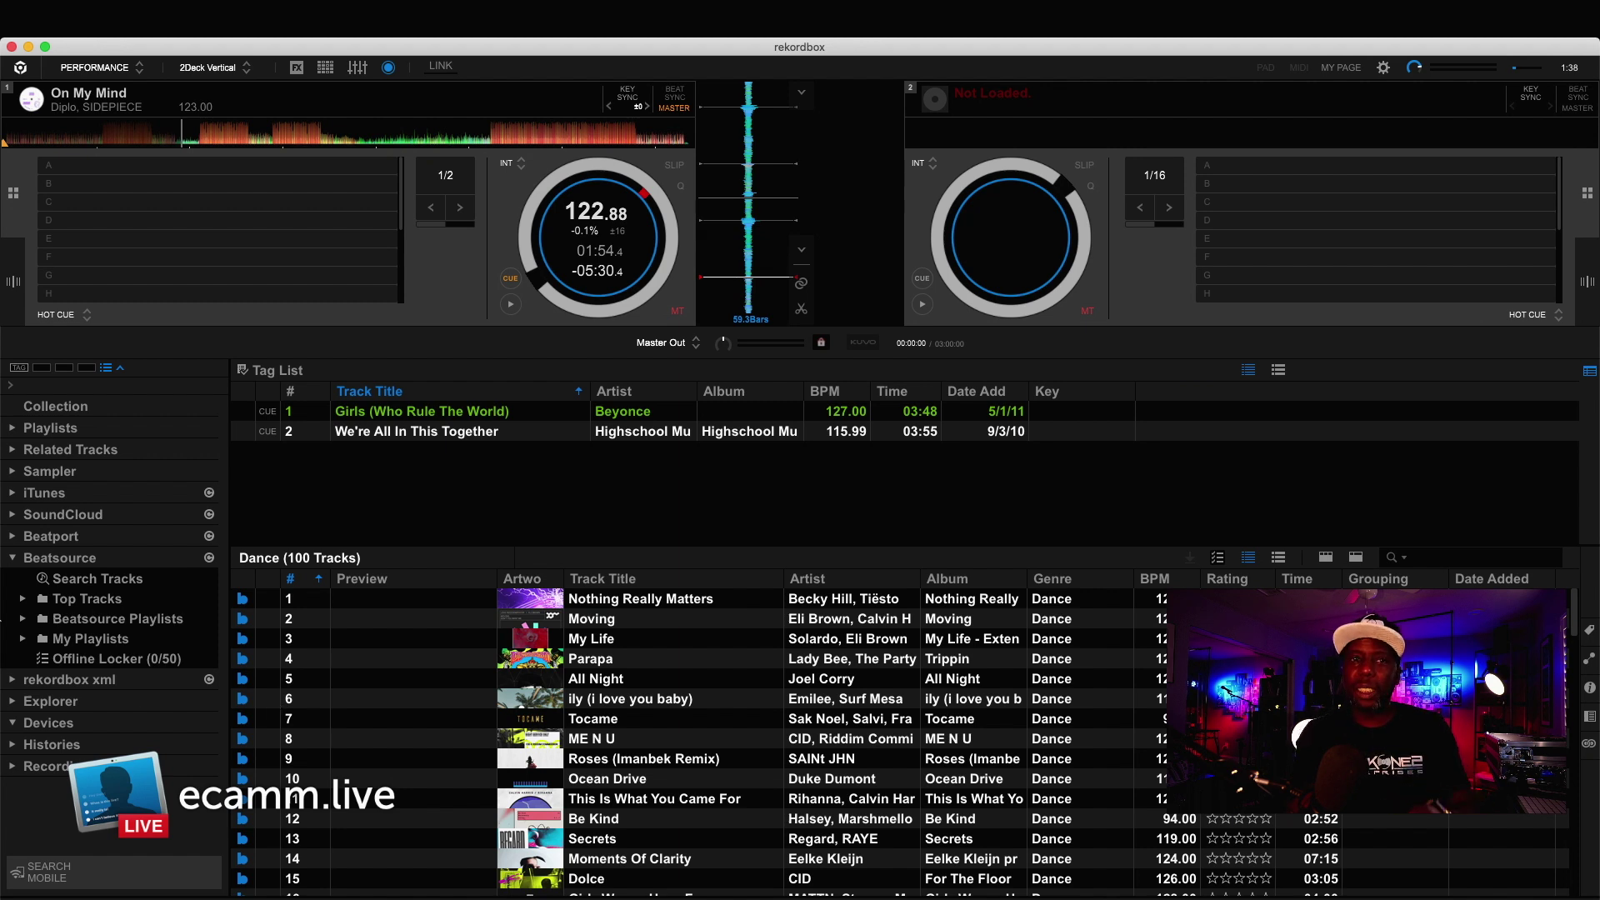
{"action": "left_click", "coordinate": [22, 618]}
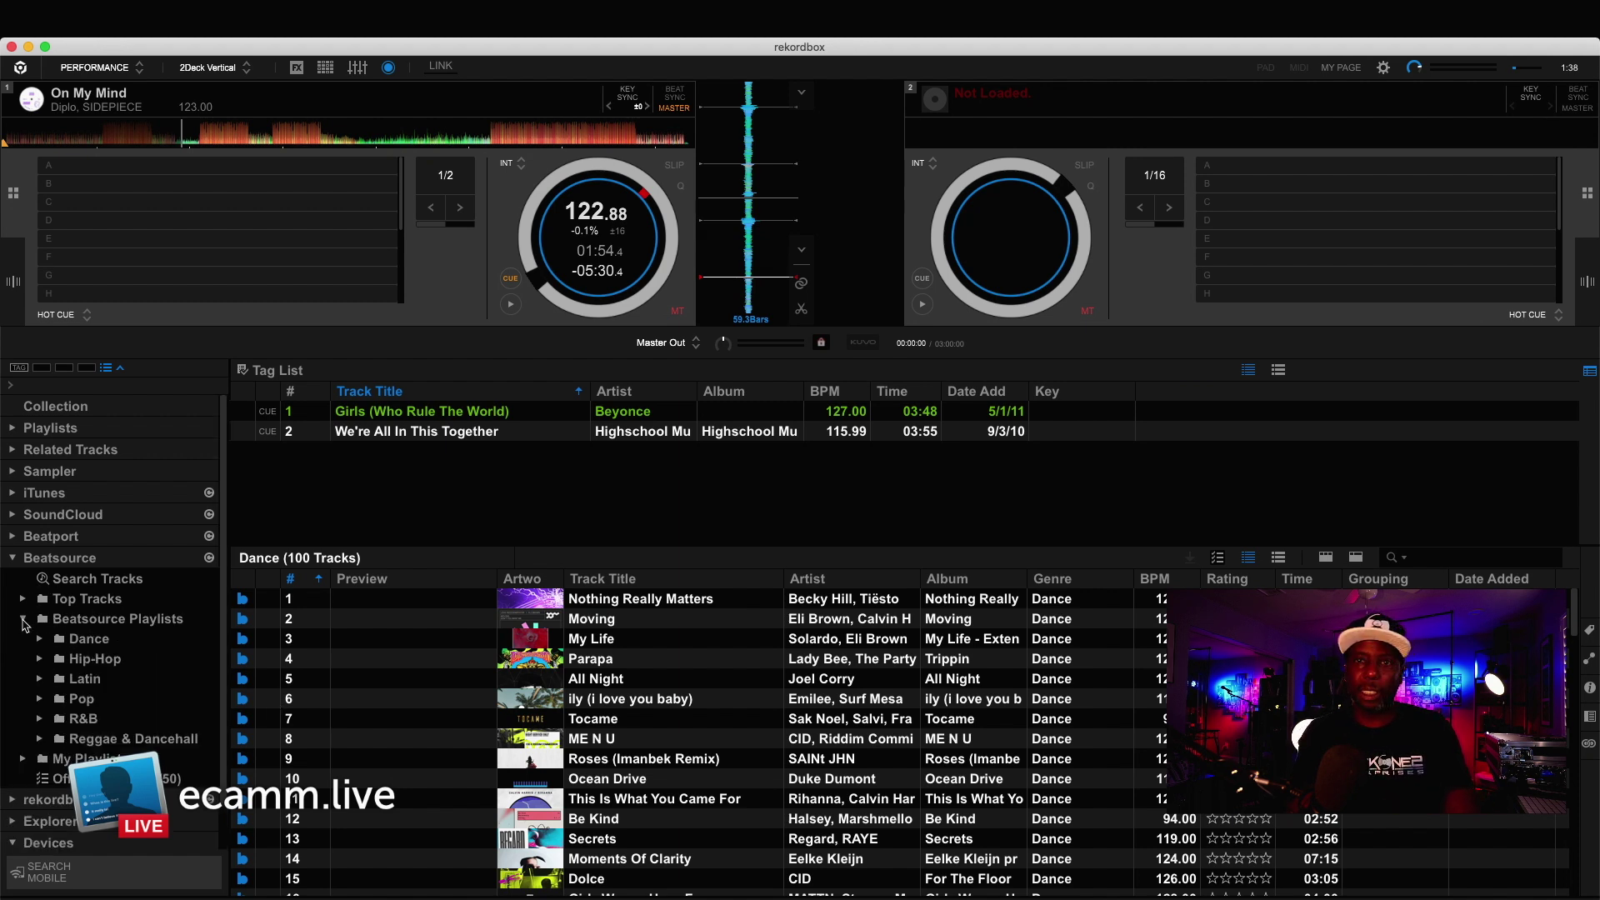
{"action": "scroll", "coordinate": [25, 615], "scroll_direction": "down", "scroll_amount": 2}
{"action": "left_click", "coordinate": [39, 591]}
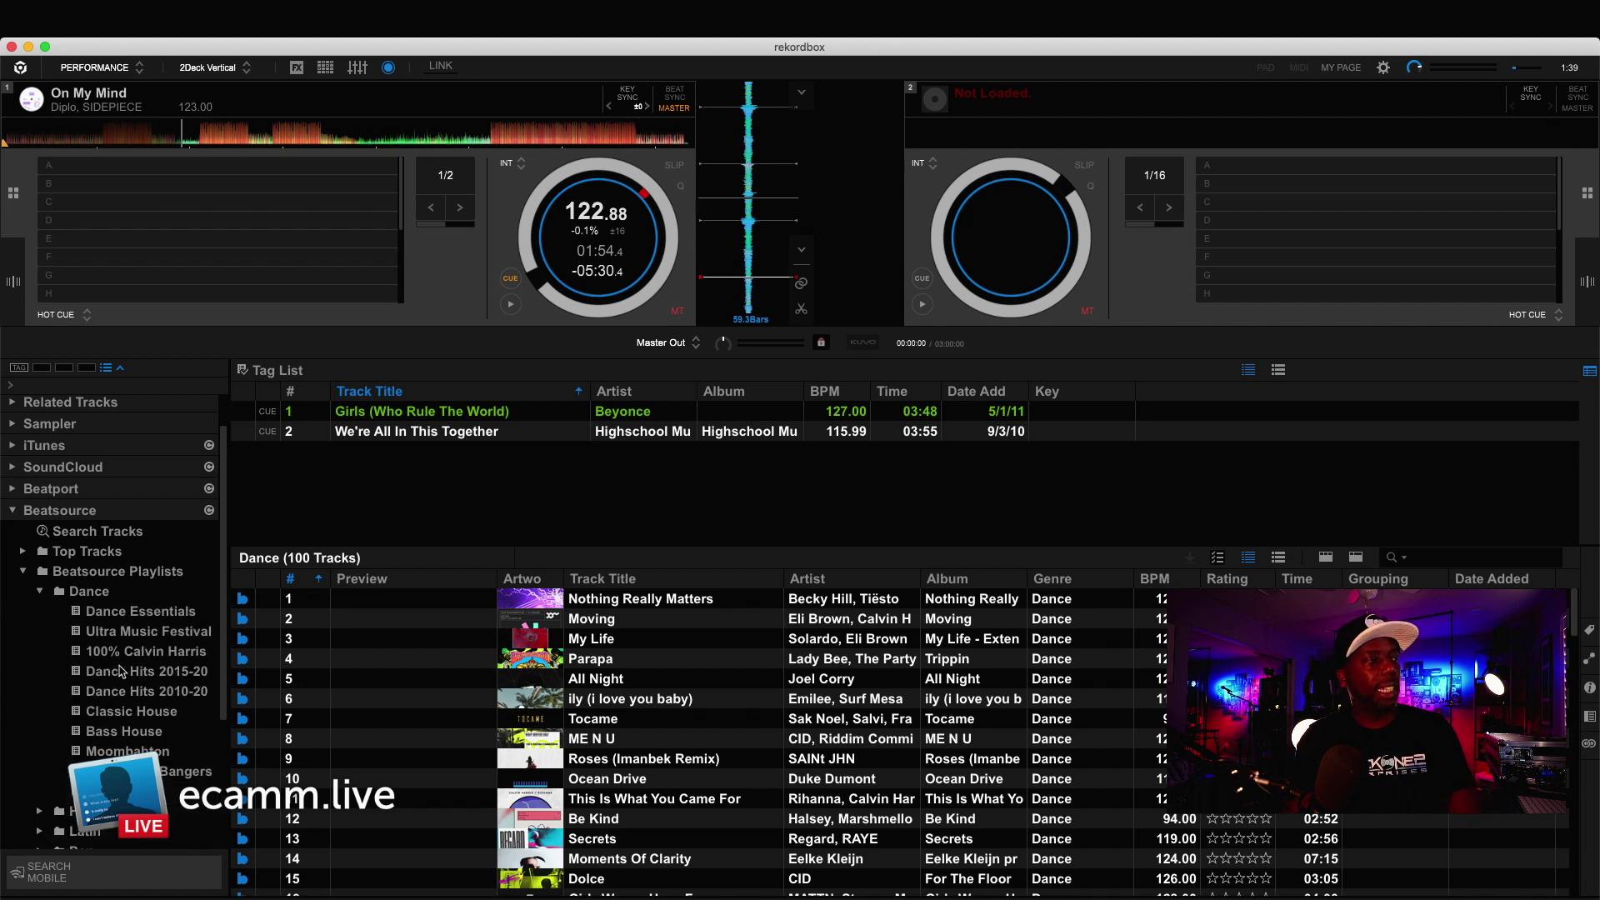
{"action": "scroll", "coordinate": [121, 688], "scroll_direction": "down", "scroll_amount": 1}
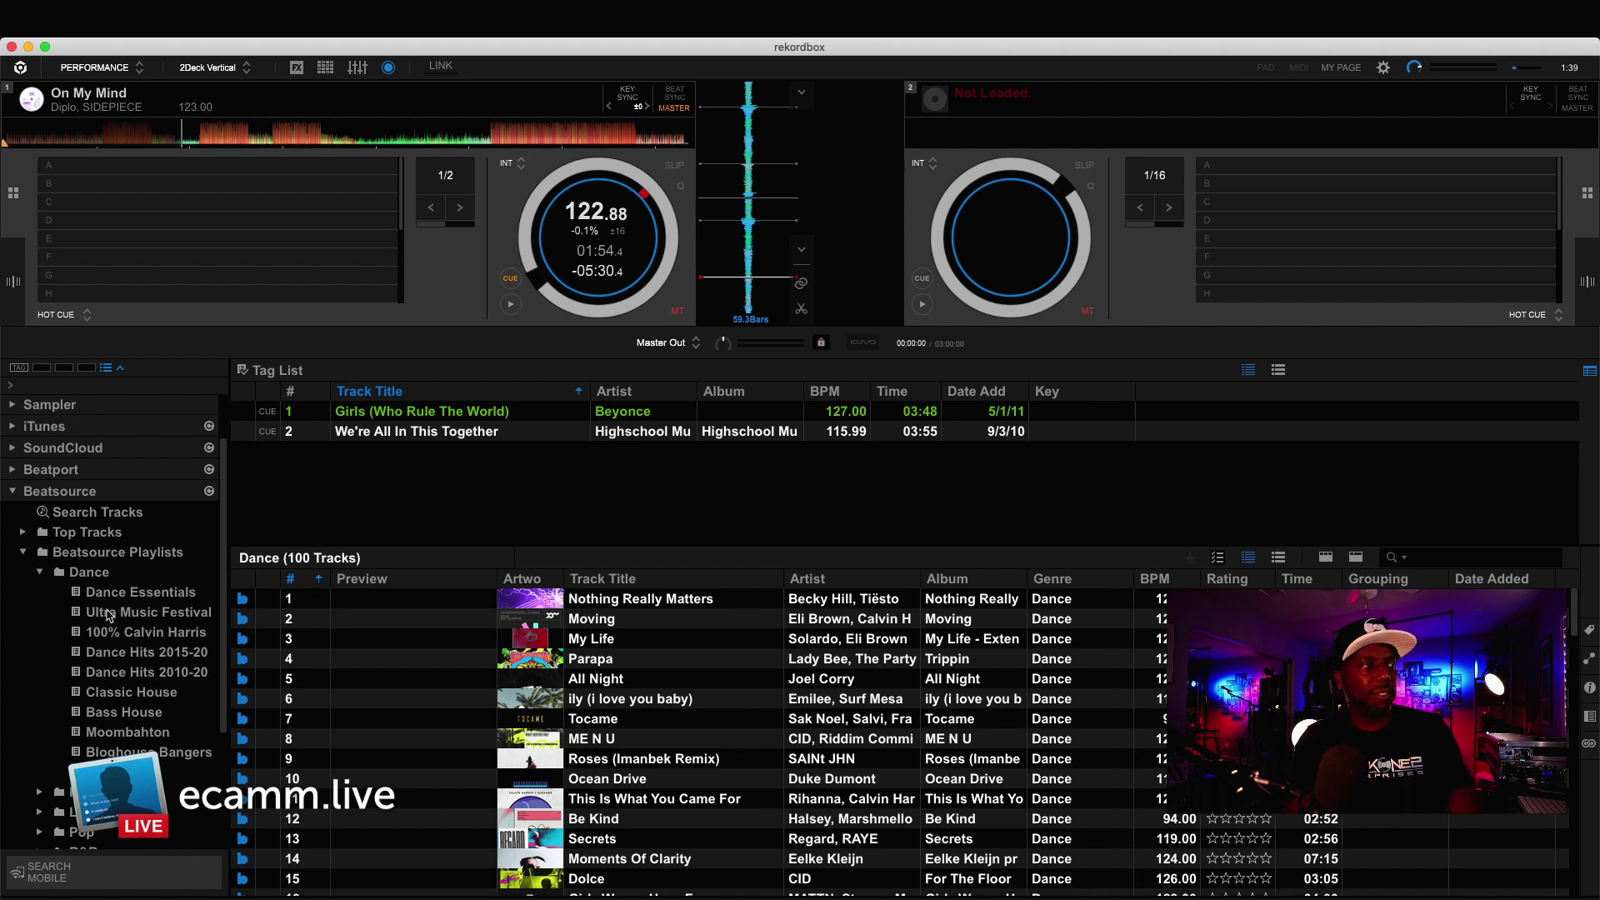
{"action": "scroll", "coordinate": [117, 667], "scroll_direction": "down", "scroll_amount": 1}
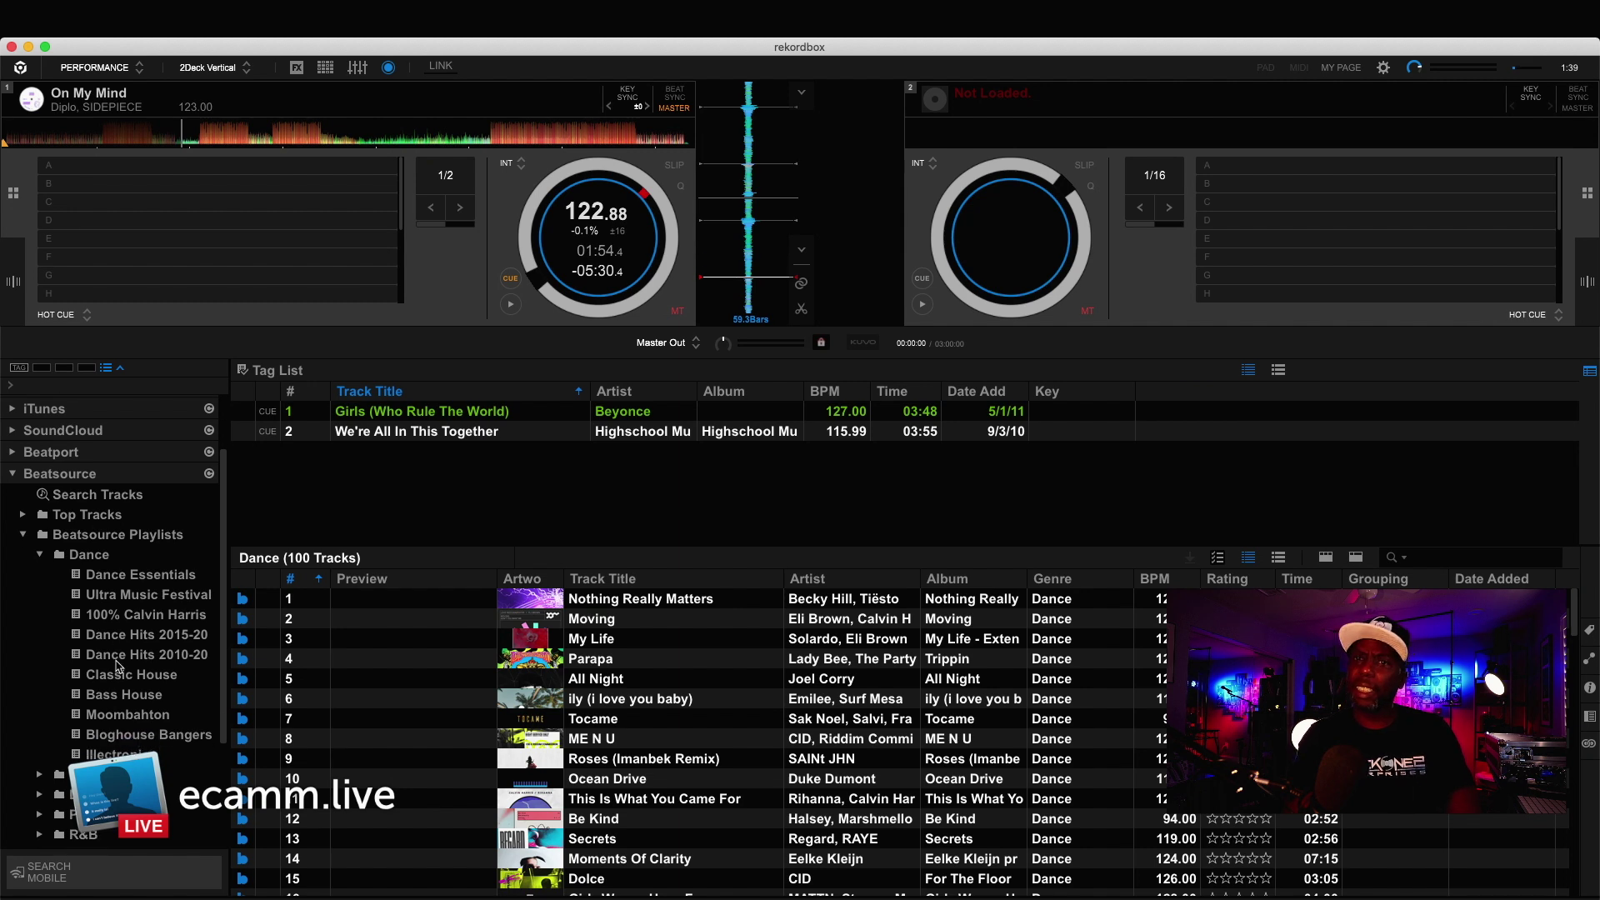
Expand the Hip-Hop folder and browse T-Pain vs Lil Jon, Golden Era Hits and Bay Area Slaps.
{"action": "left_click", "coordinate": [40, 775]}
{"action": "left_click", "coordinate": [84, 774]}
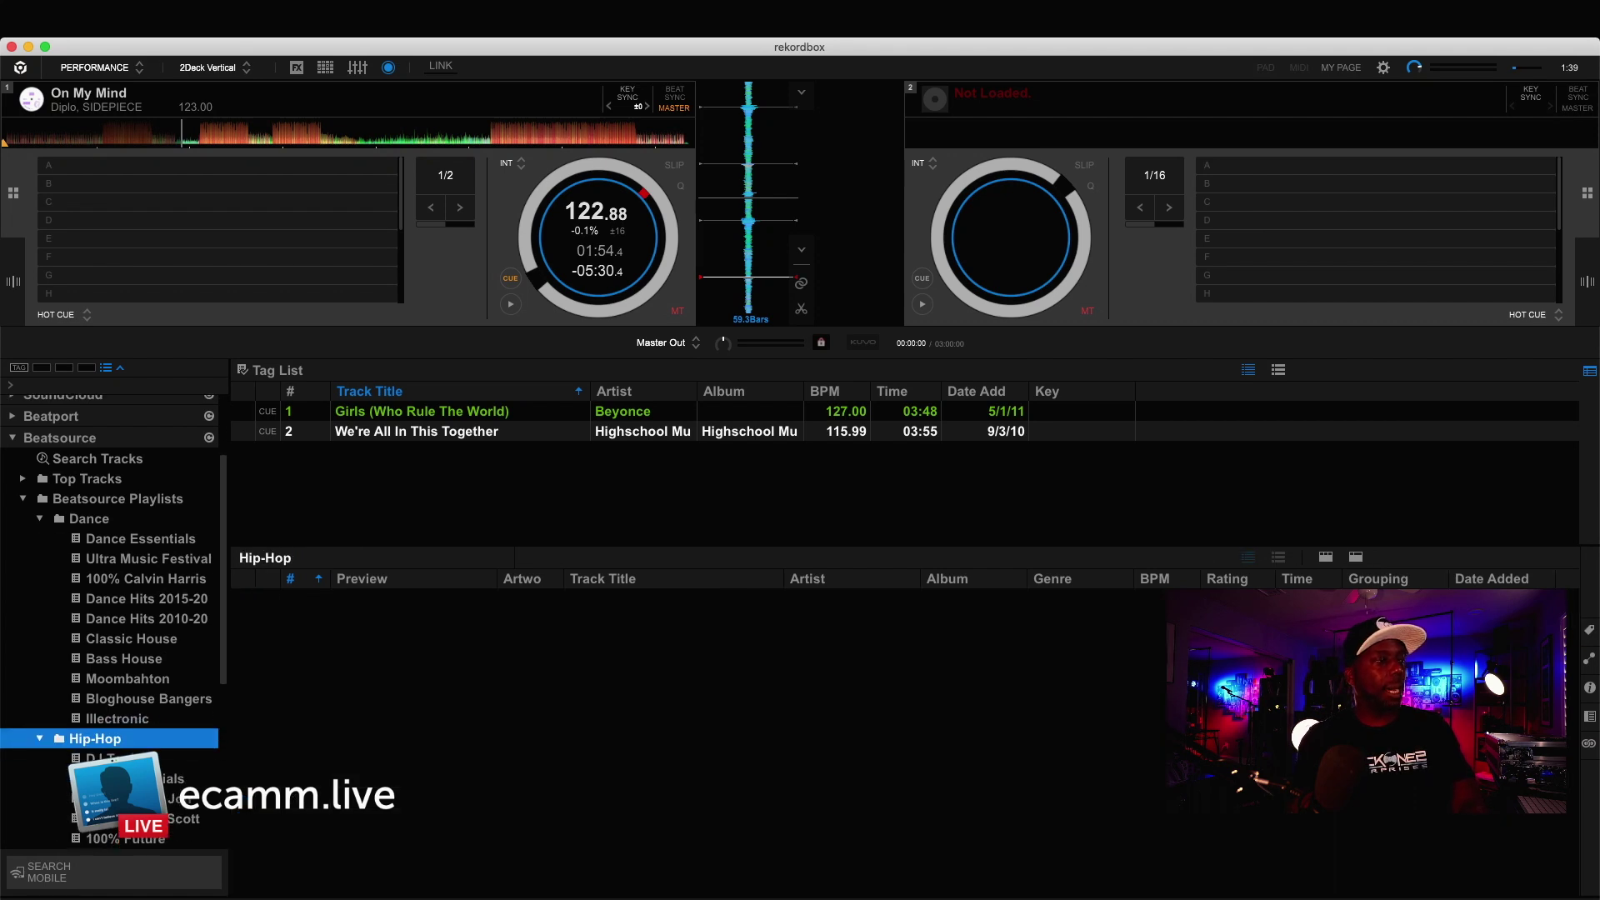
{"action": "scroll", "coordinate": [154, 564], "scroll_direction": "down", "scroll_amount": 6}
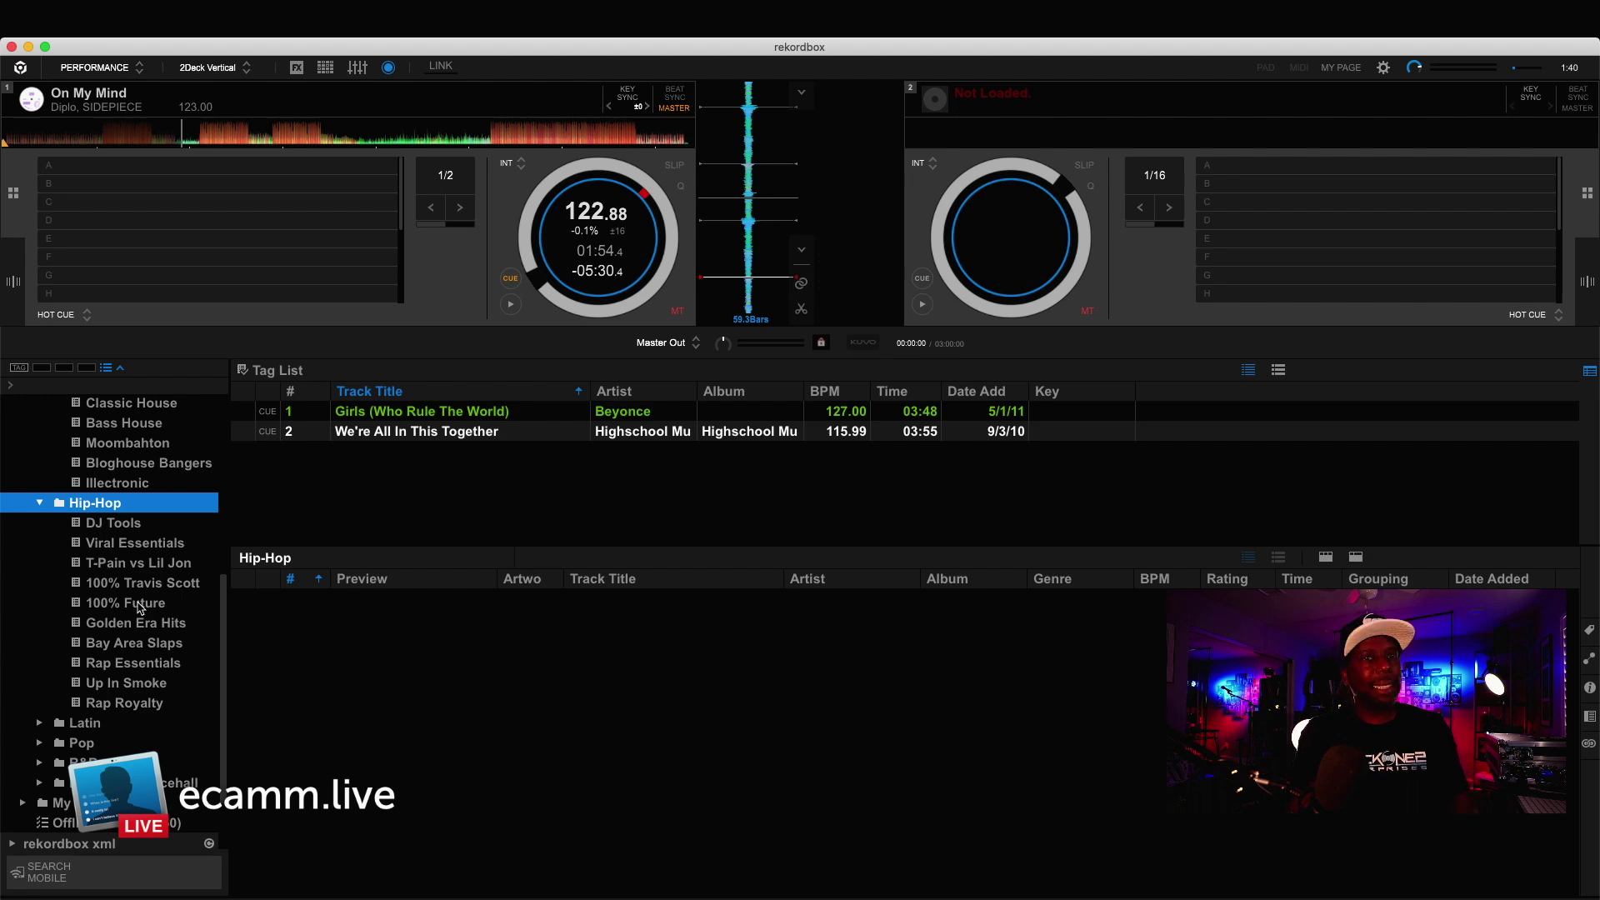
{"action": "left_click", "coordinate": [138, 562]}
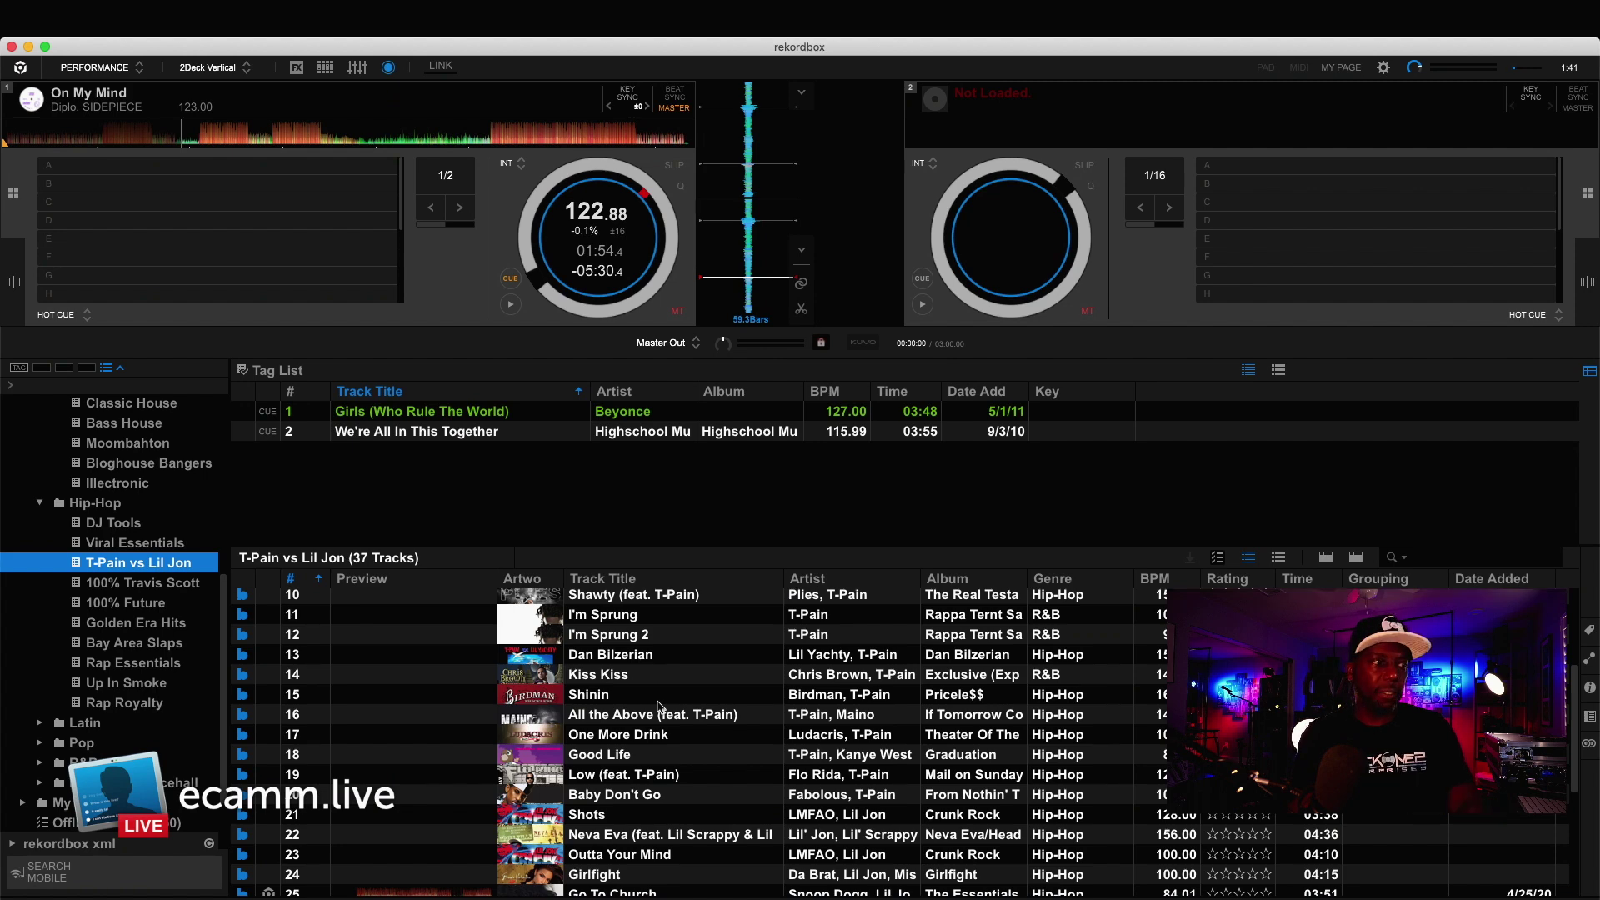
{"action": "left_click", "coordinate": [136, 623]}
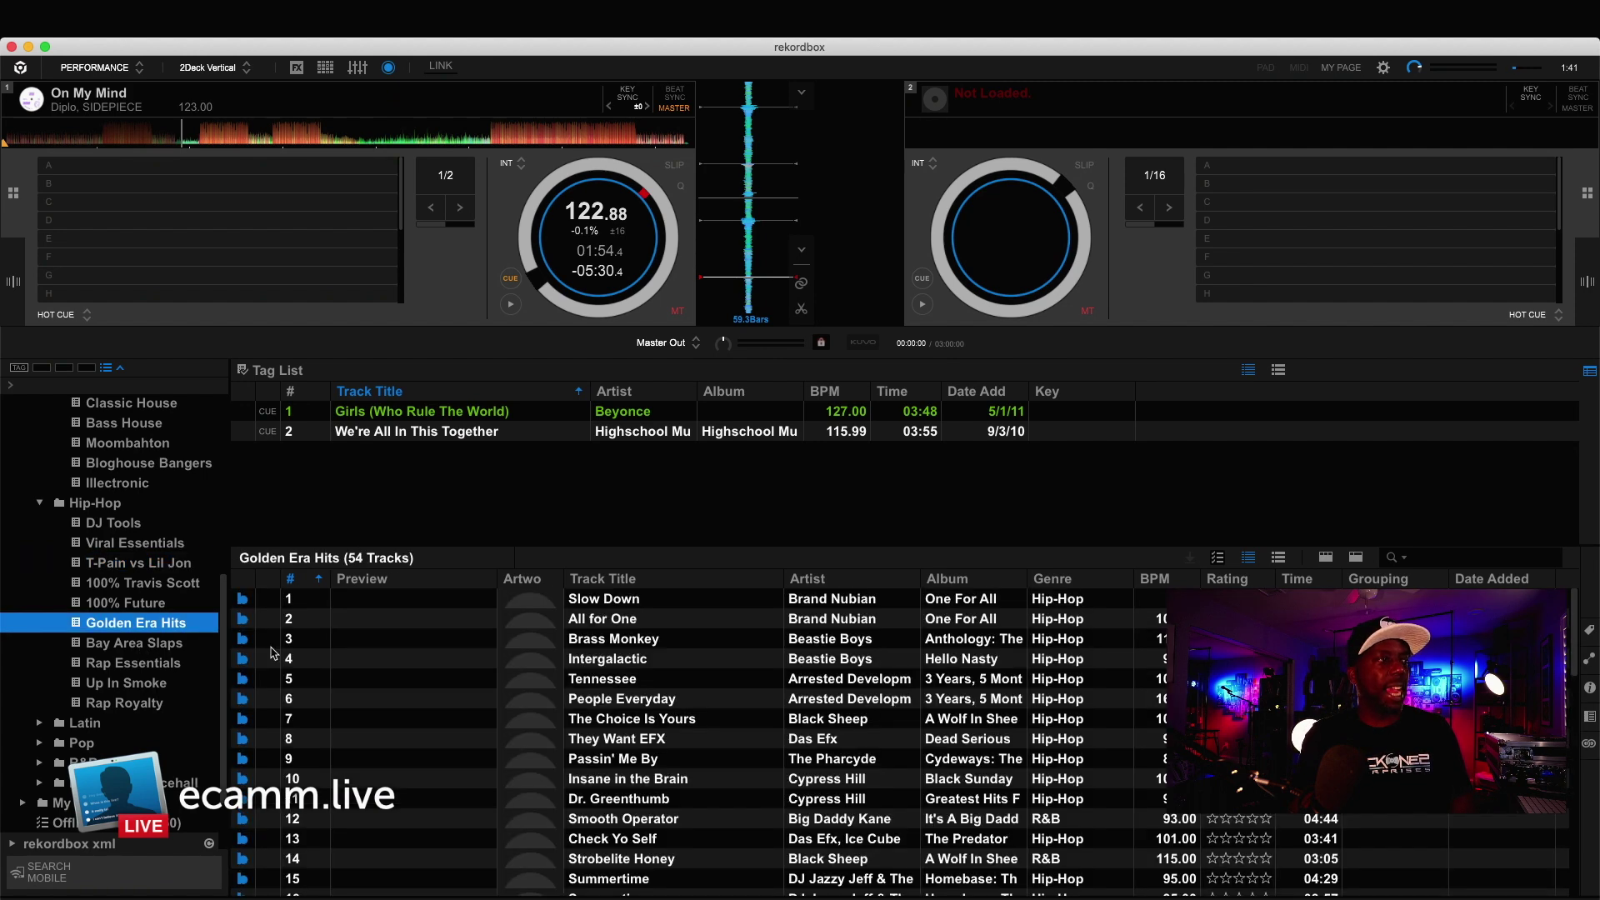
{"action": "left_click", "coordinate": [139, 646]}
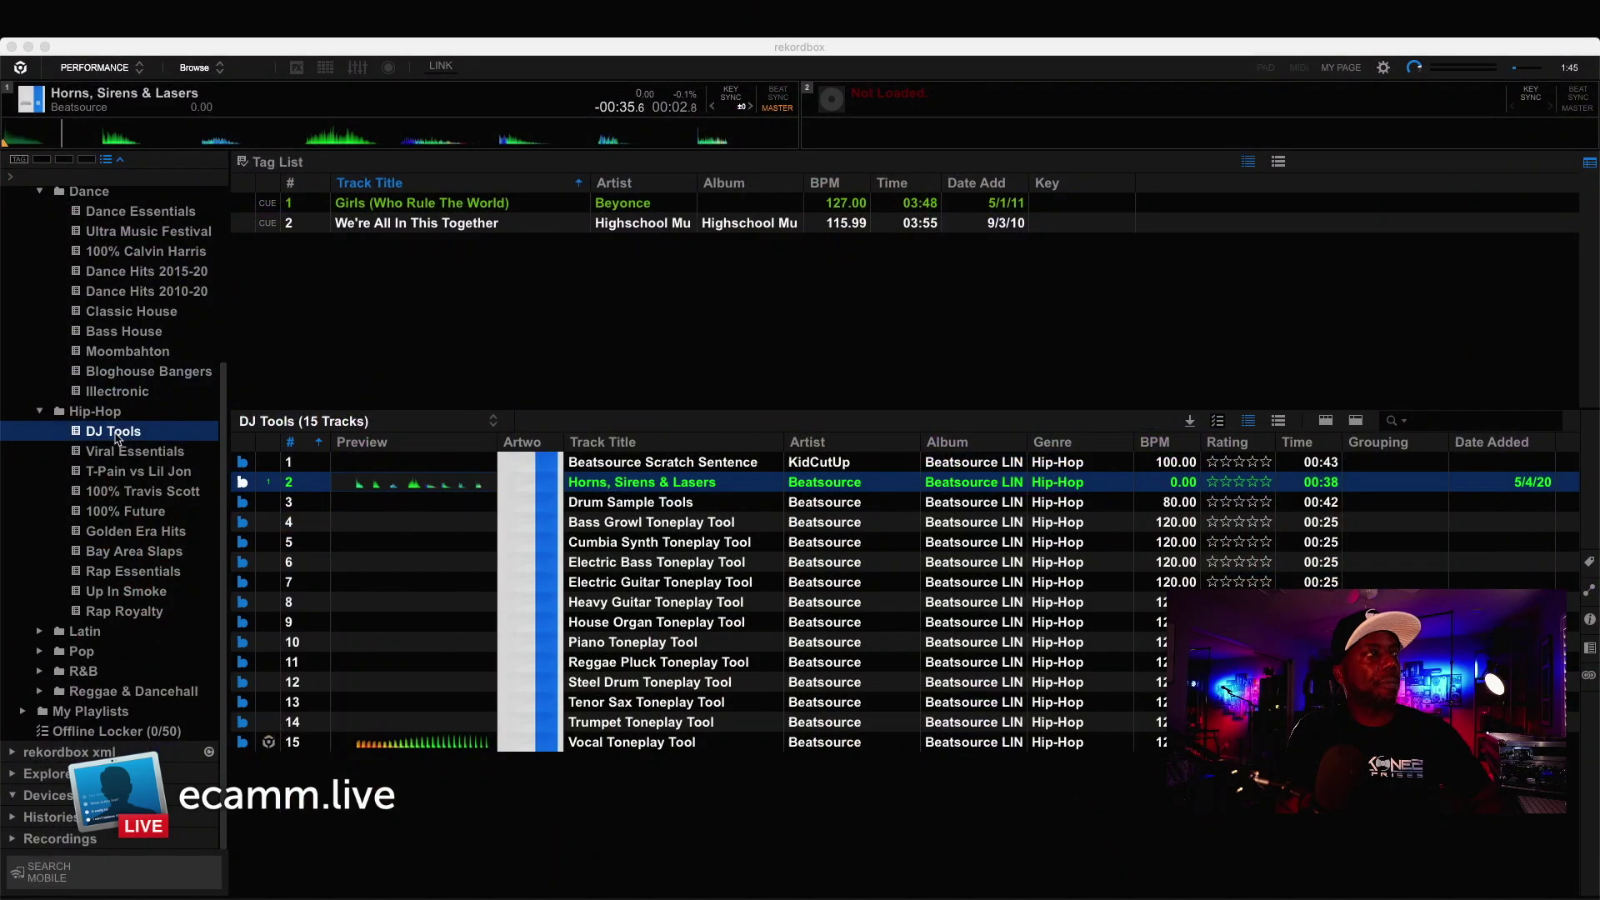
Pick tracks in DJ Tools and drag Drum Sample Tools onto deck 1.
{"action": "left_click", "coordinate": [115, 431]}
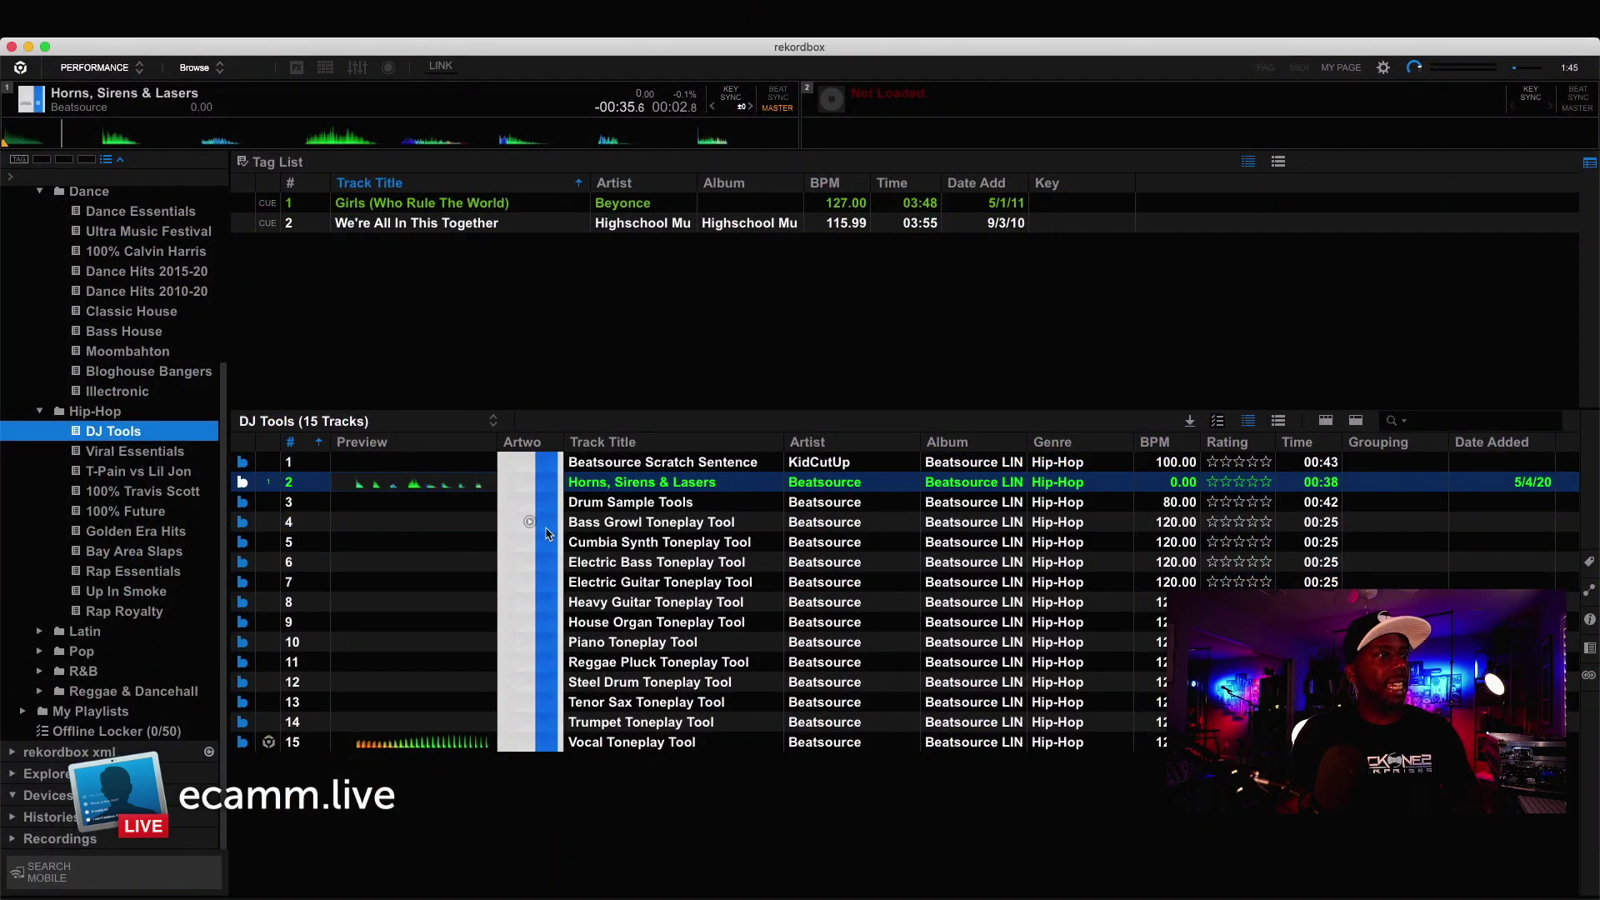
{"action": "left_click", "coordinate": [605, 543]}
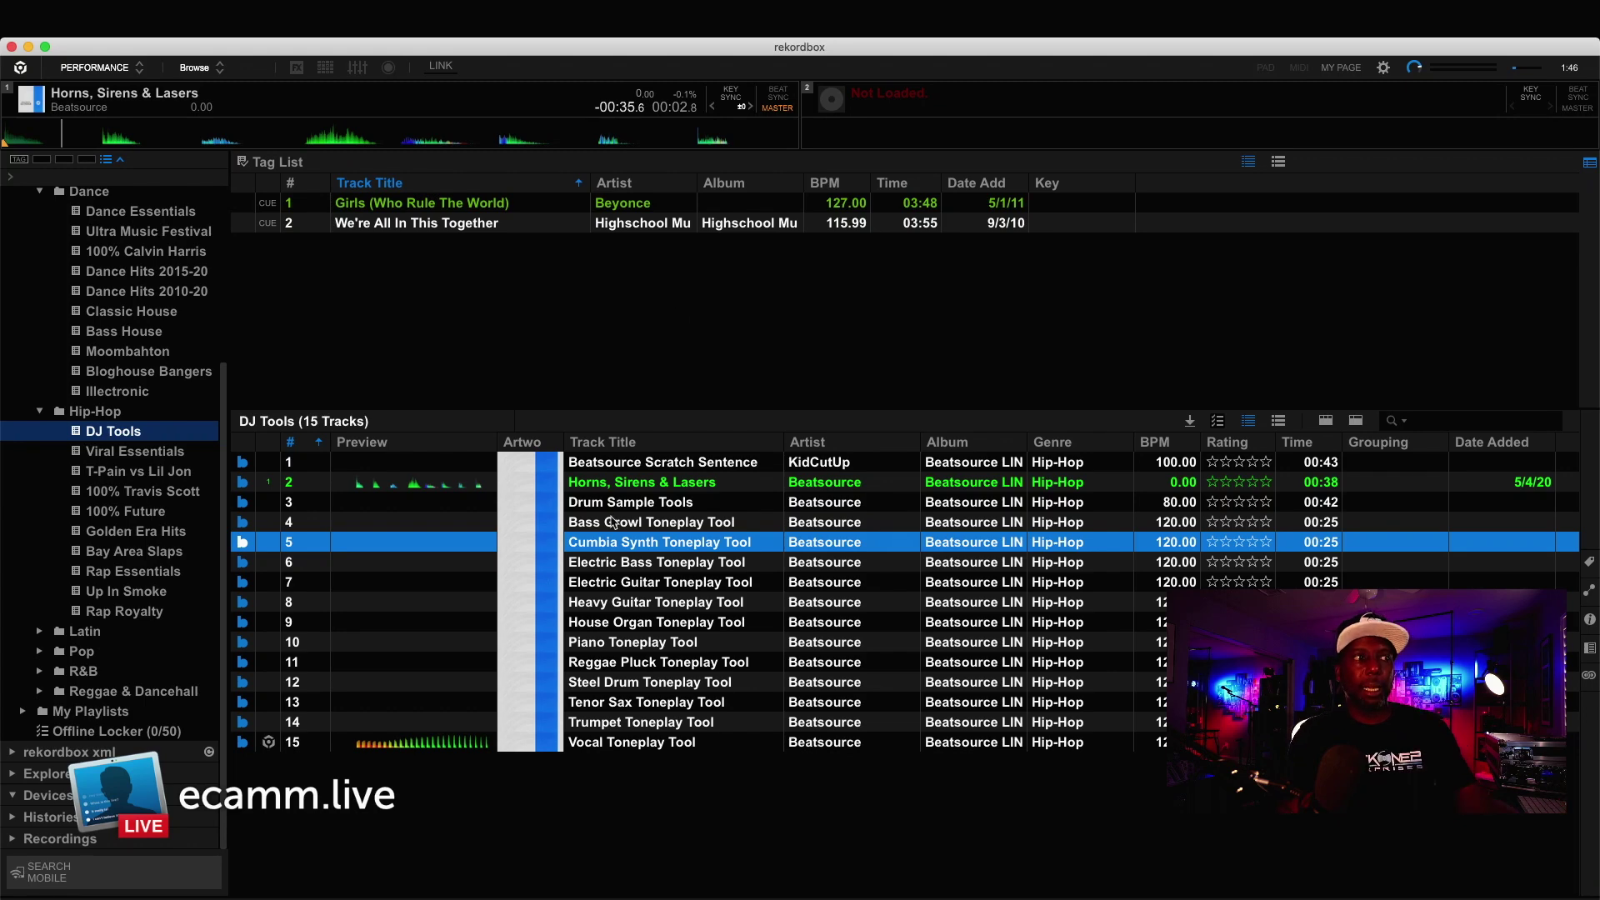
{"action": "left_click", "coordinate": [641, 469]}
{"action": "left_click", "coordinate": [639, 484]}
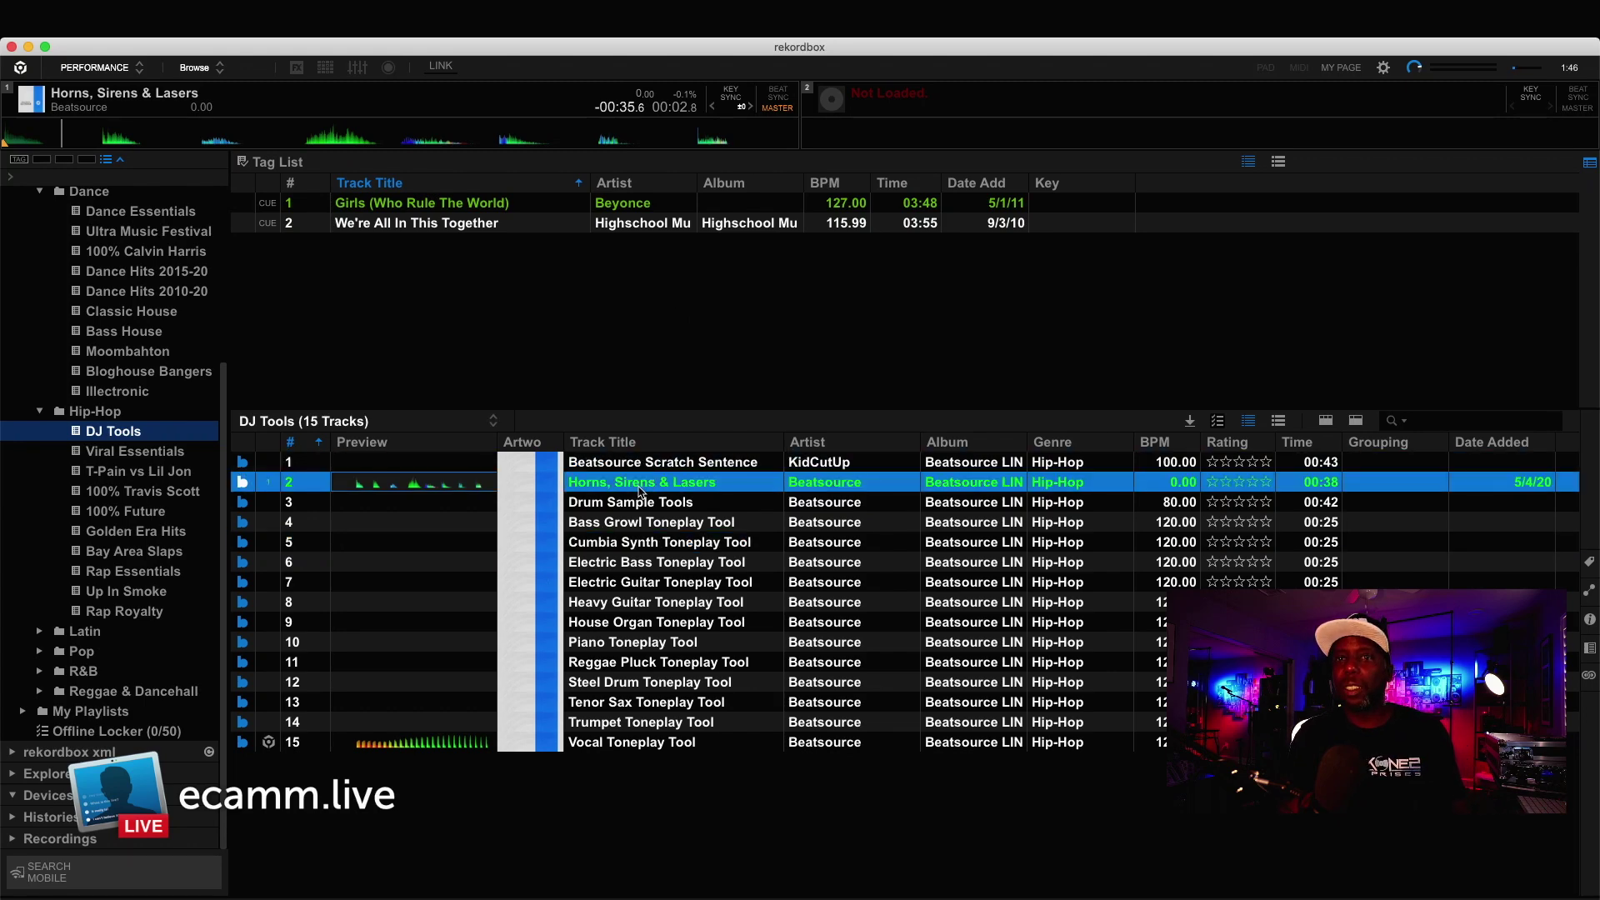
{"action": "left_click", "coordinate": [637, 508]}
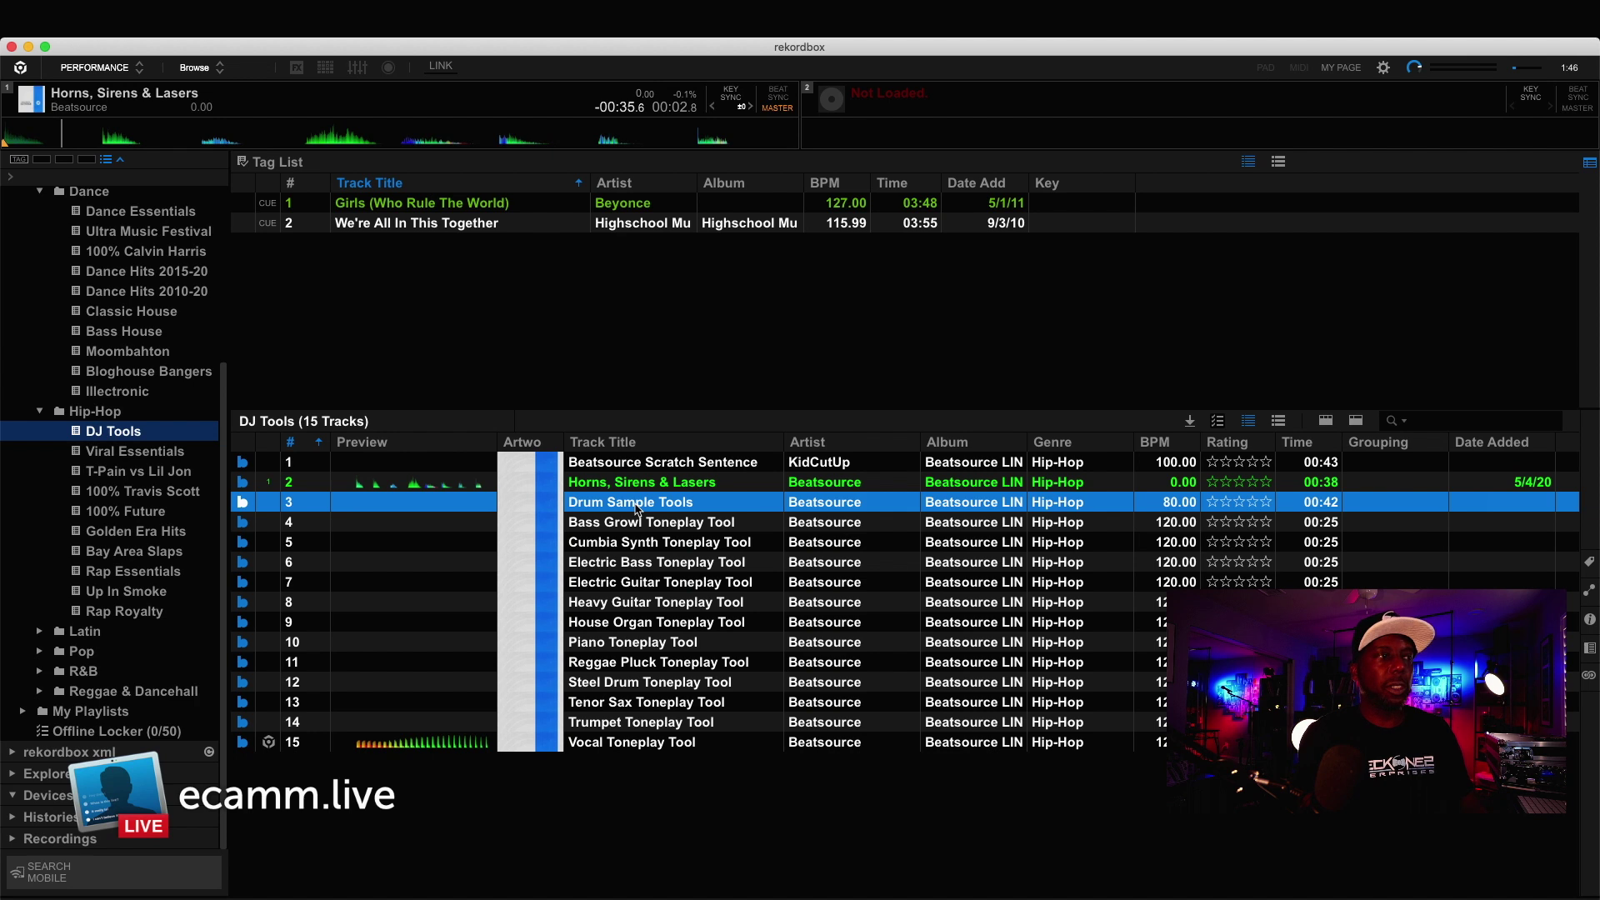
{"action": "left_click_drag", "start_coordinate": [637, 507], "coordinate": [144, 134]}
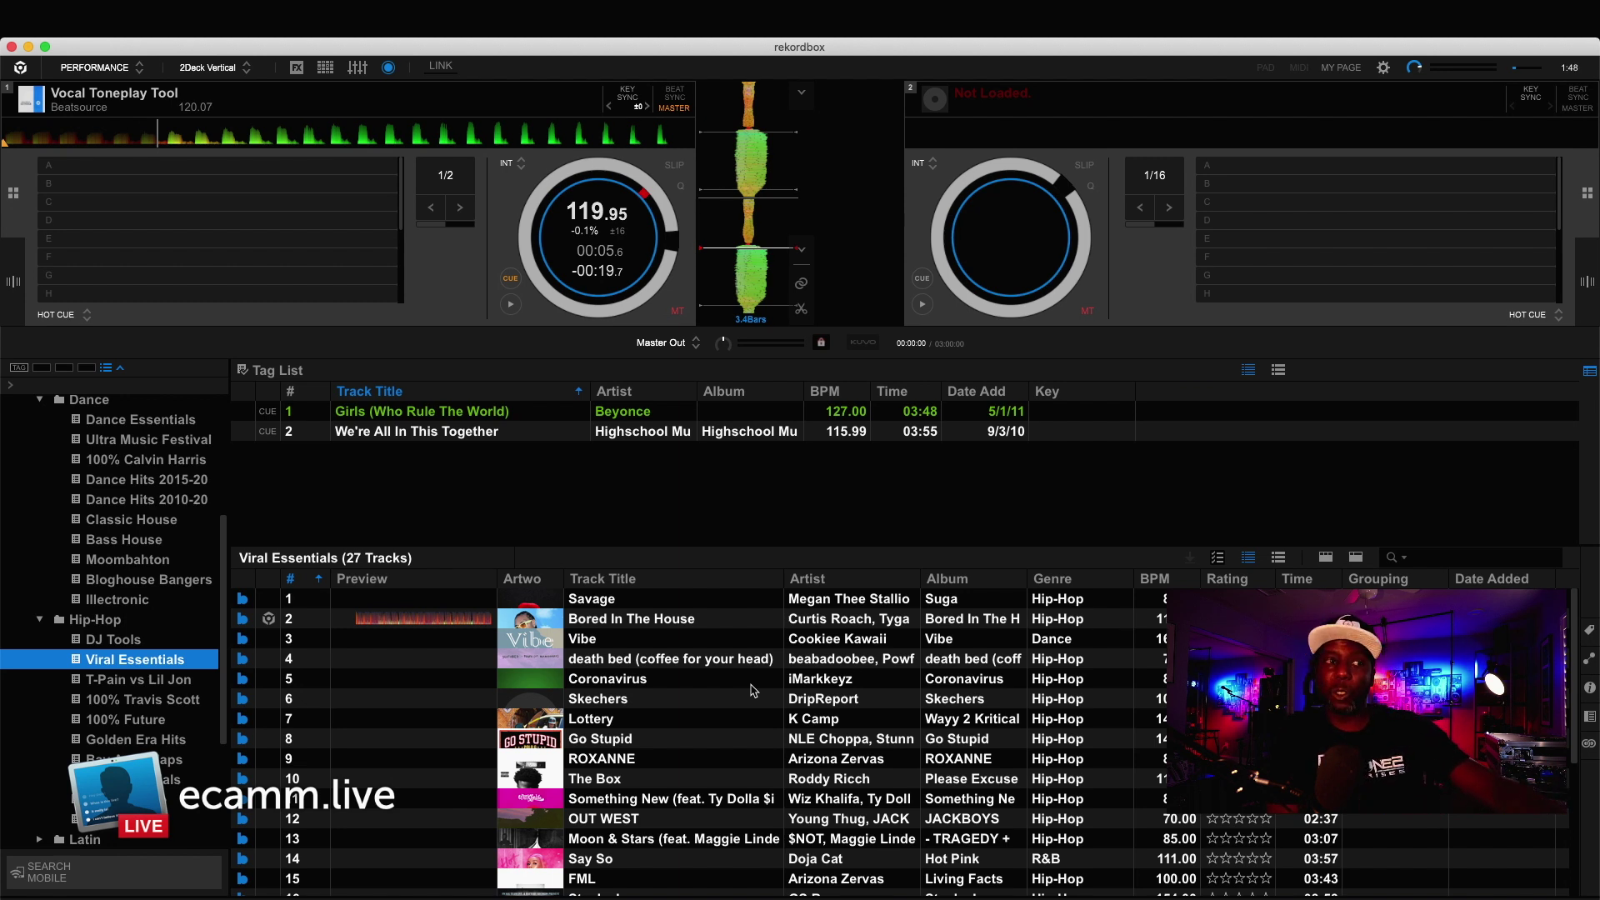
Run a Beatsource track search for 'busta rhymes'.
{"action": "scroll", "coordinate": [80, 569], "scroll_direction": "up", "scroll_amount": 5}
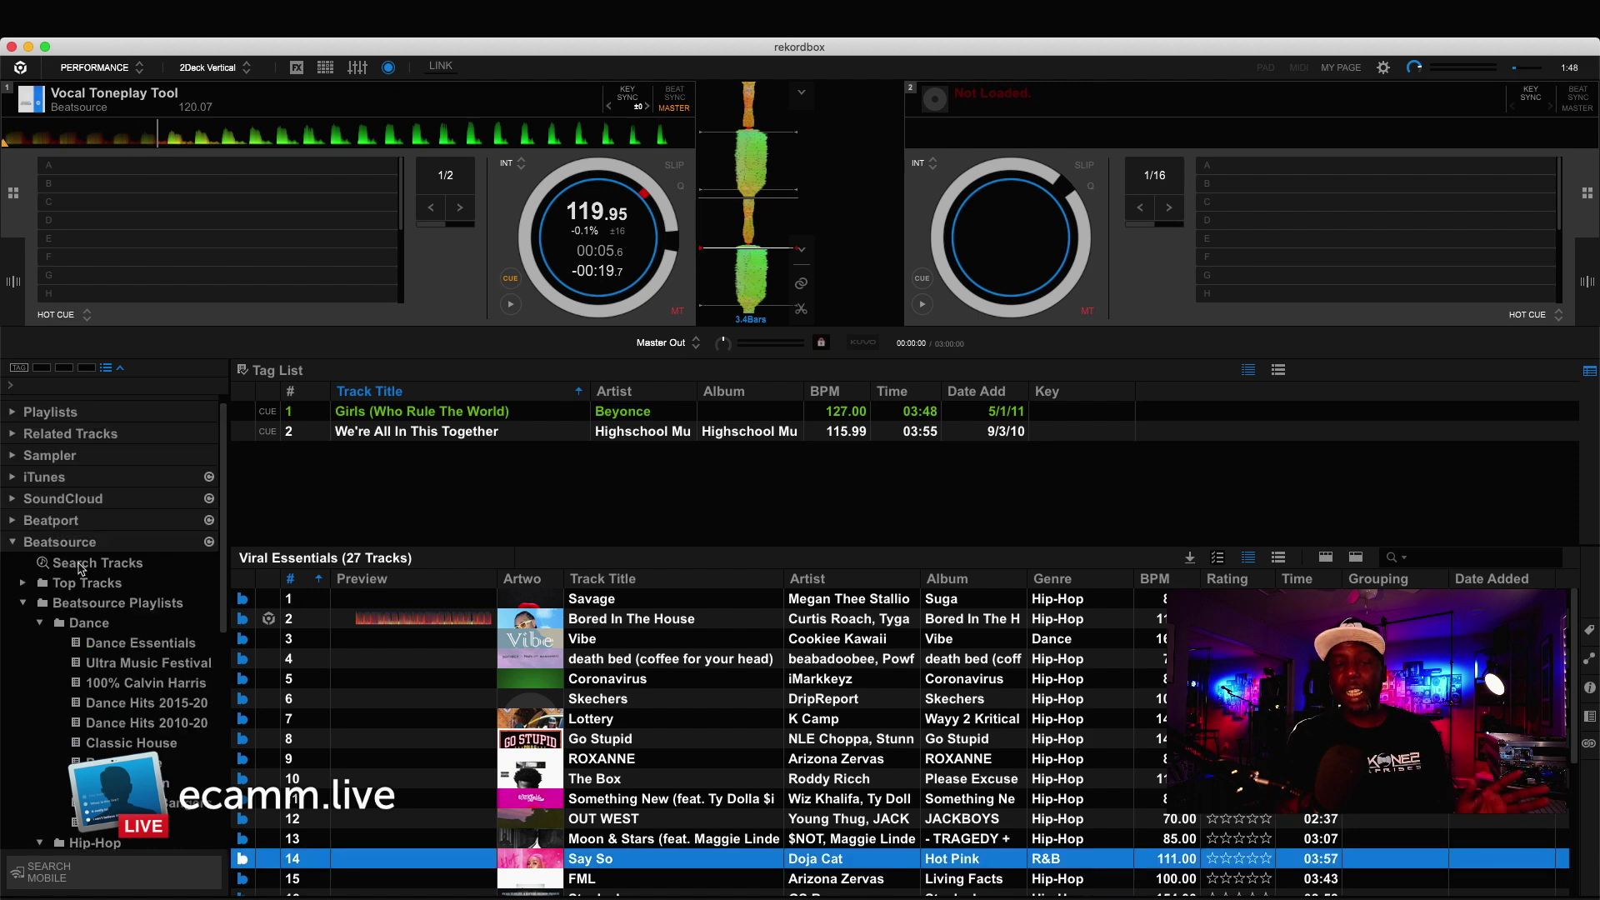
{"action": "left_click", "coordinate": [80, 564]}
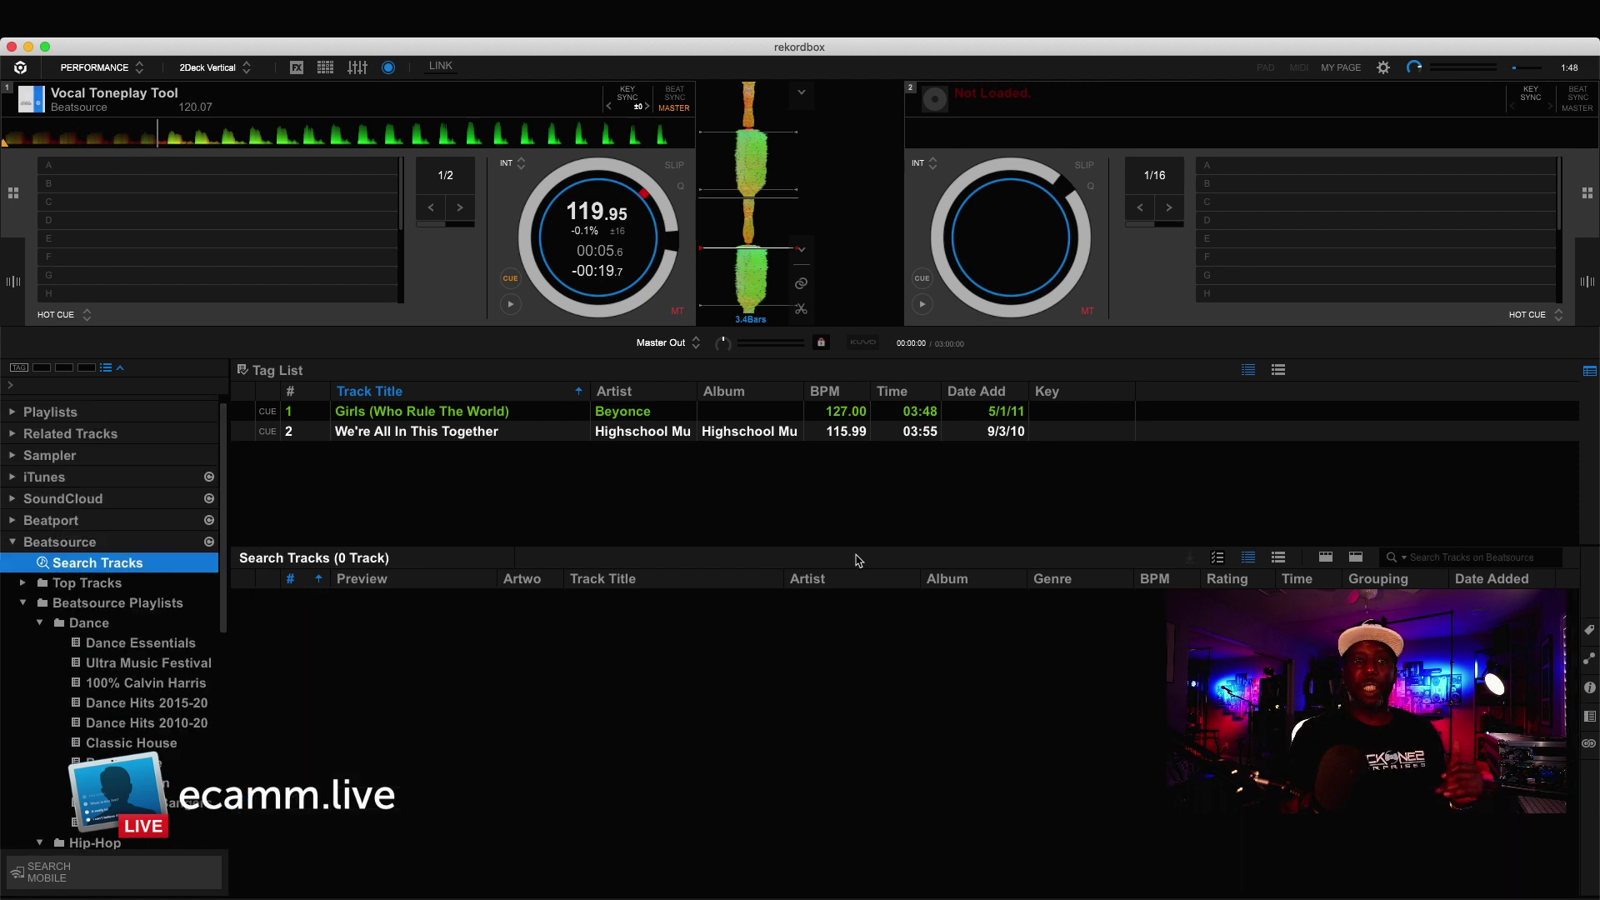
{"action": "left_click", "coordinate": [1466, 558]}
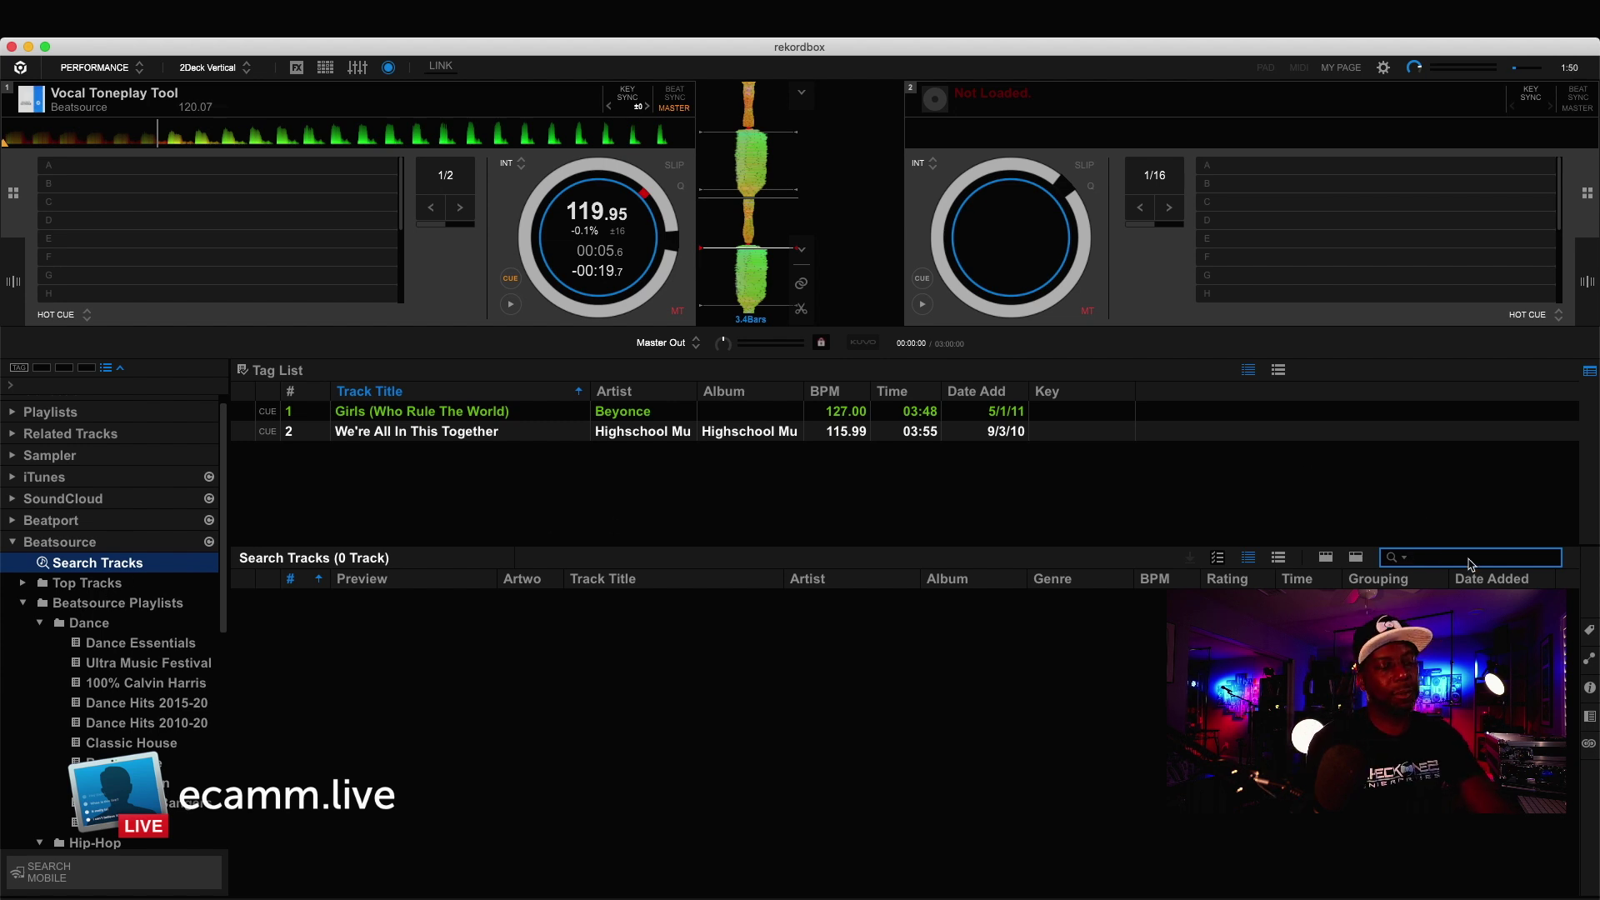
{"action": "type", "text": "busta rhymes"}
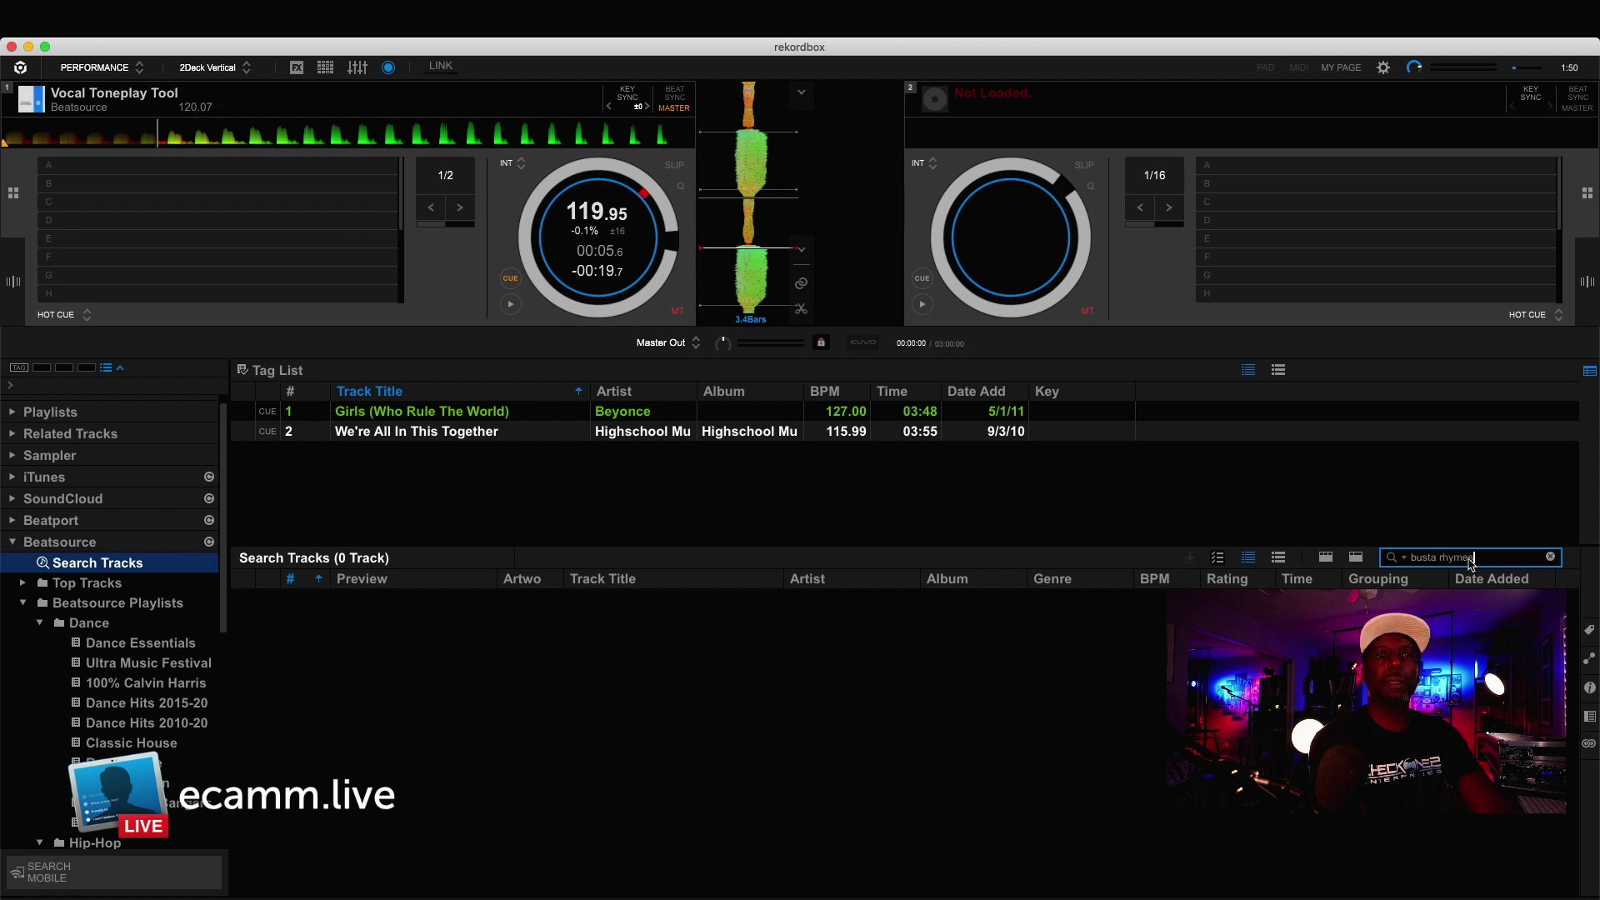
{"action": "key", "text": "Return"}
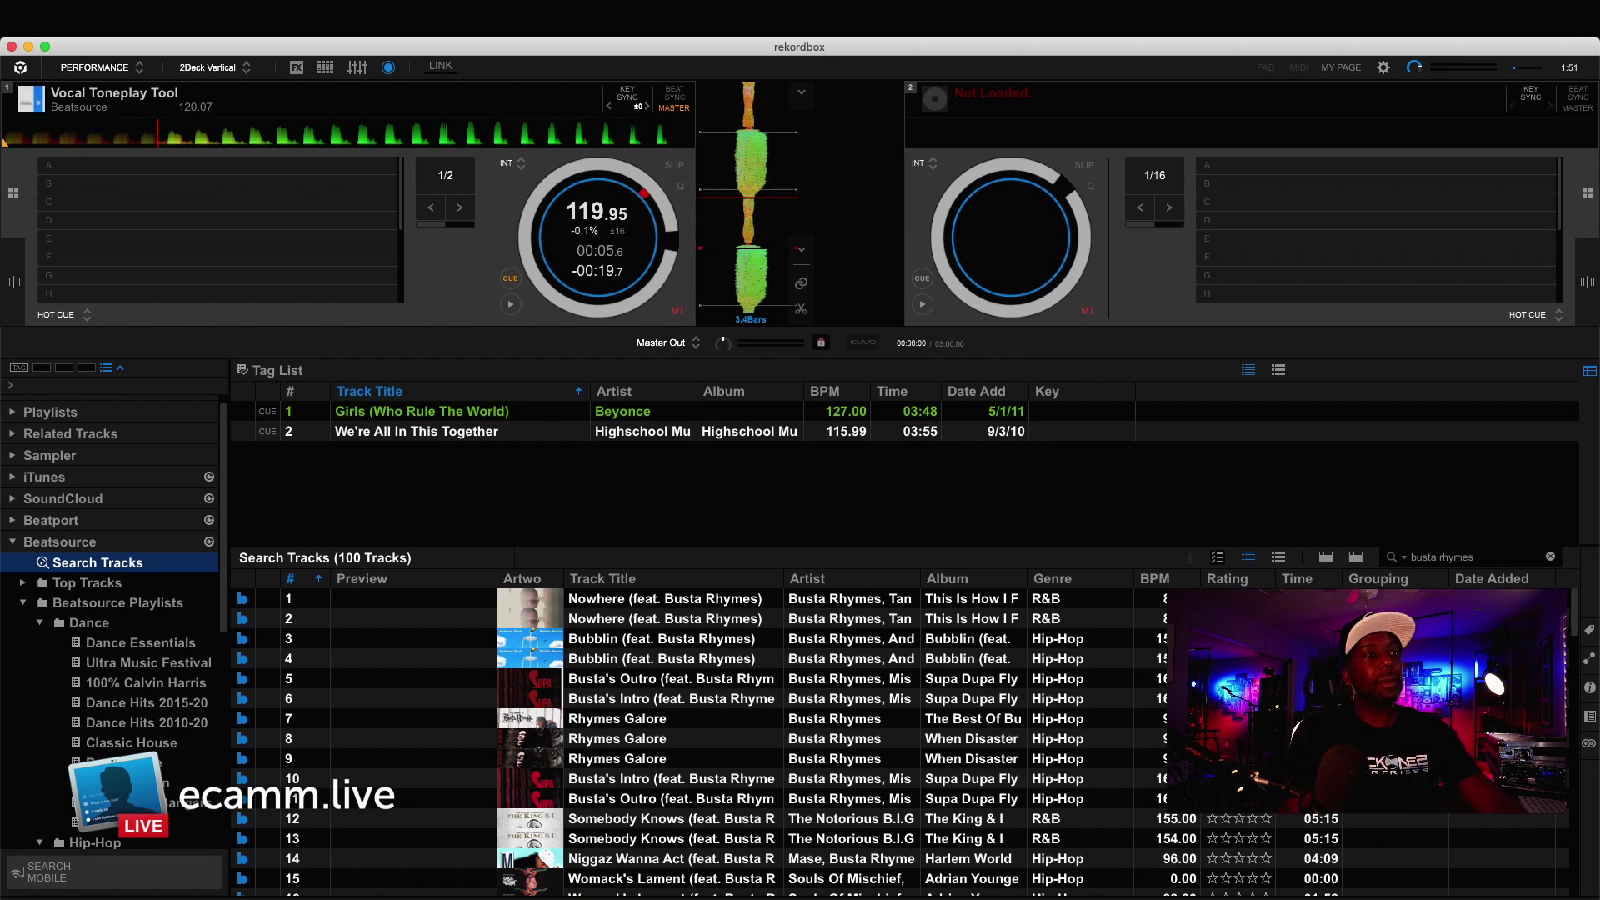
Load Rhymes Galore onto deck 1 and set hot cue A at its start, labelled Intro.
{"action": "double_click", "coordinate": [626, 720]}
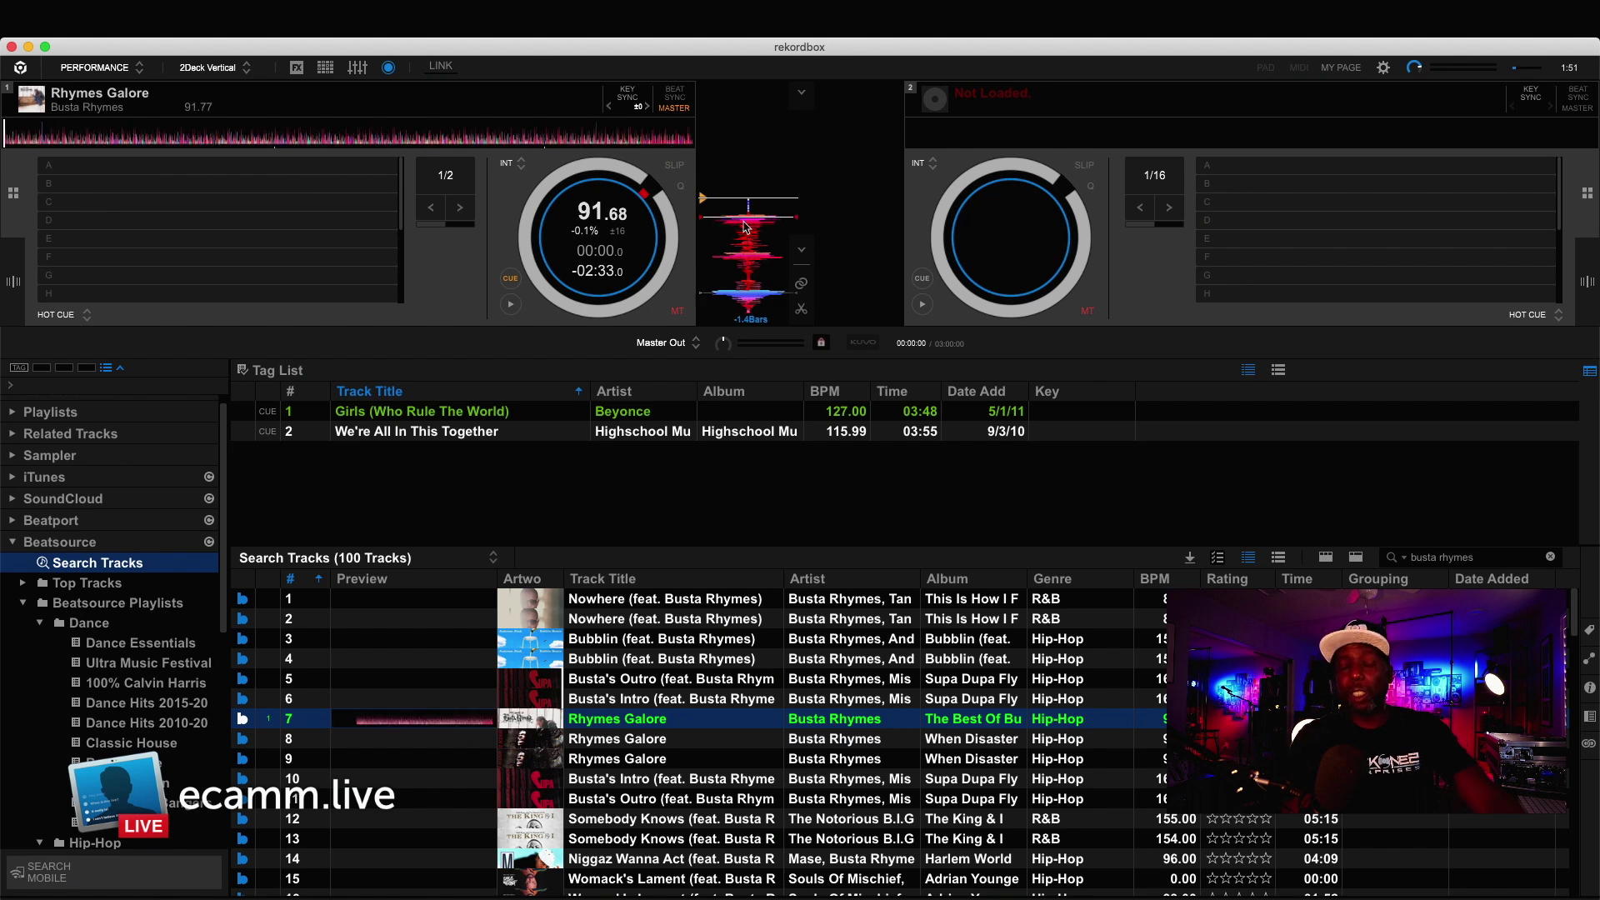
{"action": "left_click_drag", "start_coordinate": [745, 225], "coordinate": [745, 209]}
{"action": "key", "text": "1"}
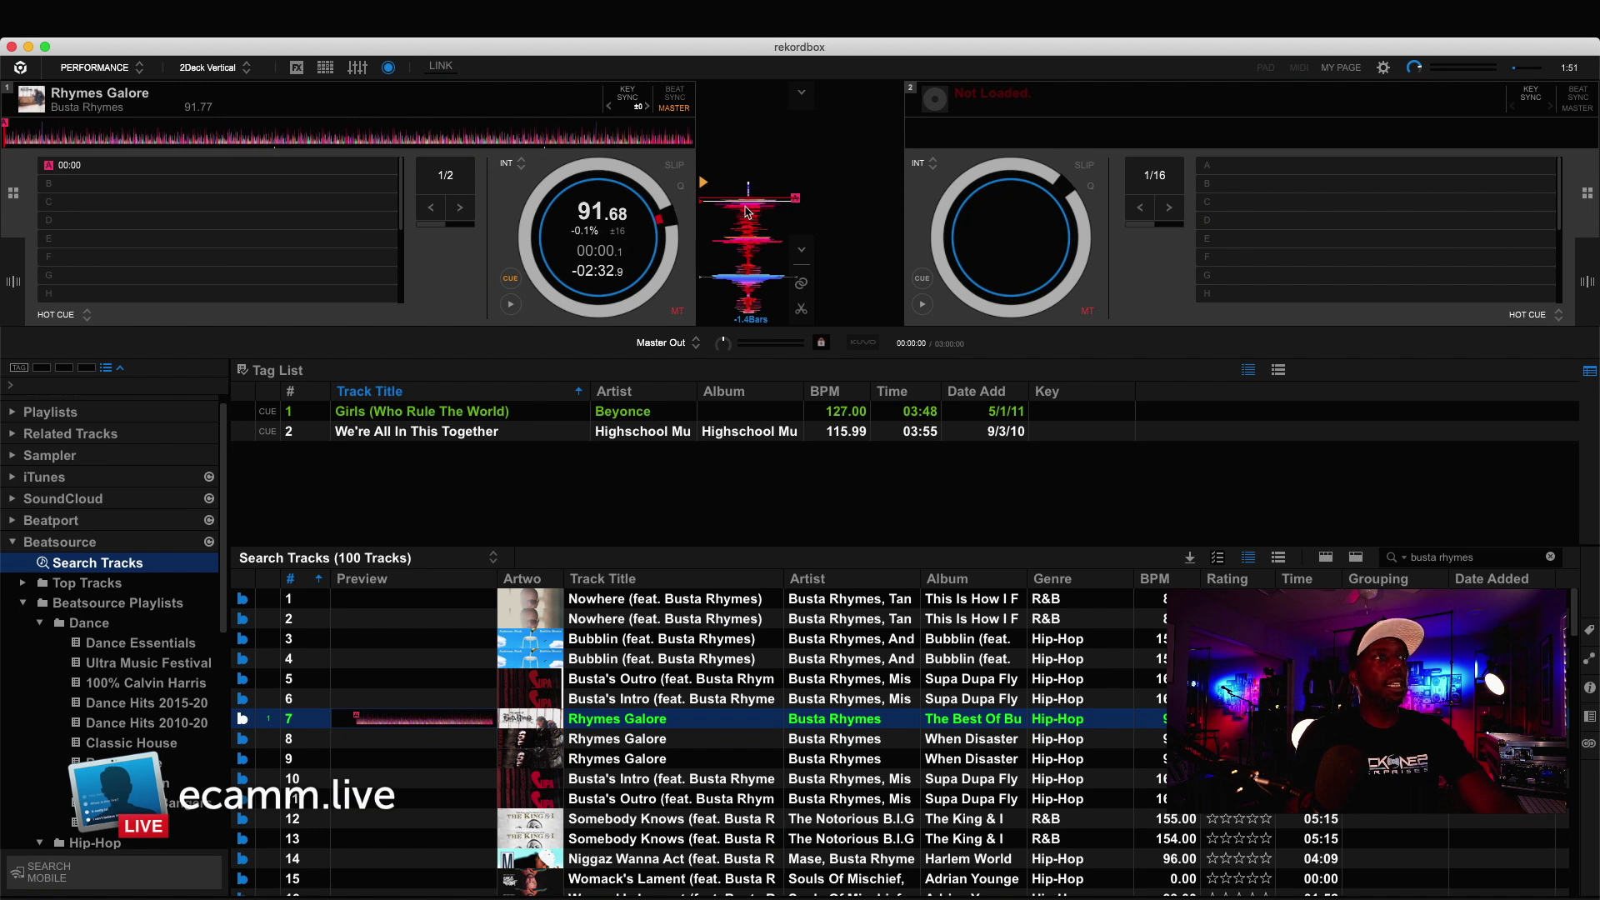
{"action": "left_click", "coordinate": [71, 166]}
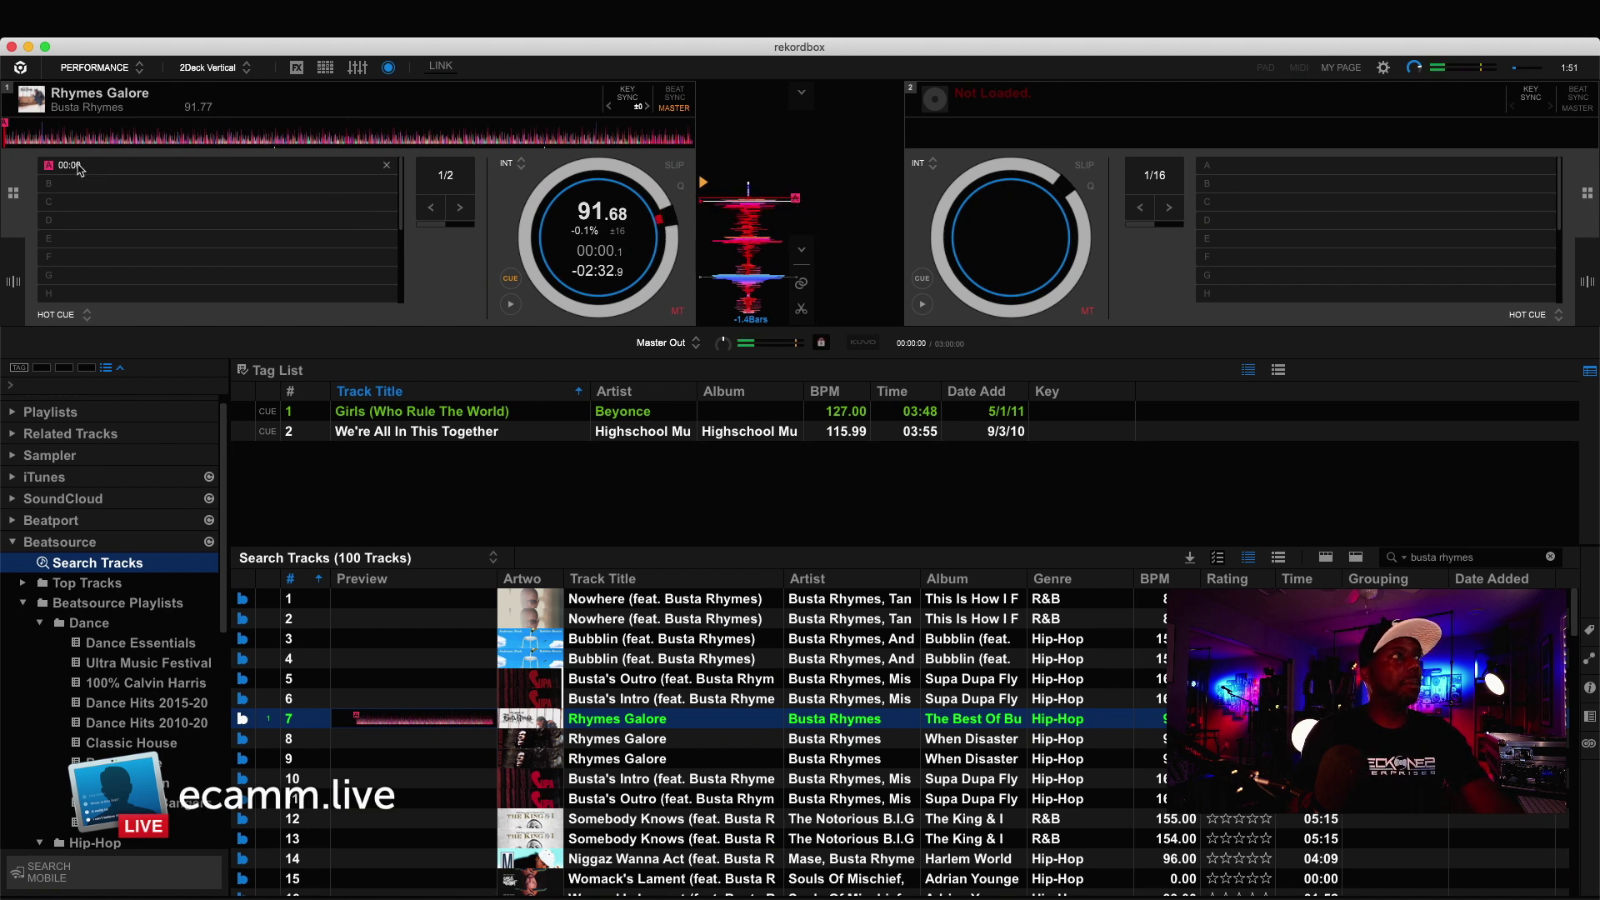
{"action": "left_click", "coordinate": [71, 166]}
{"action": "left_click", "coordinate": [91, 194]}
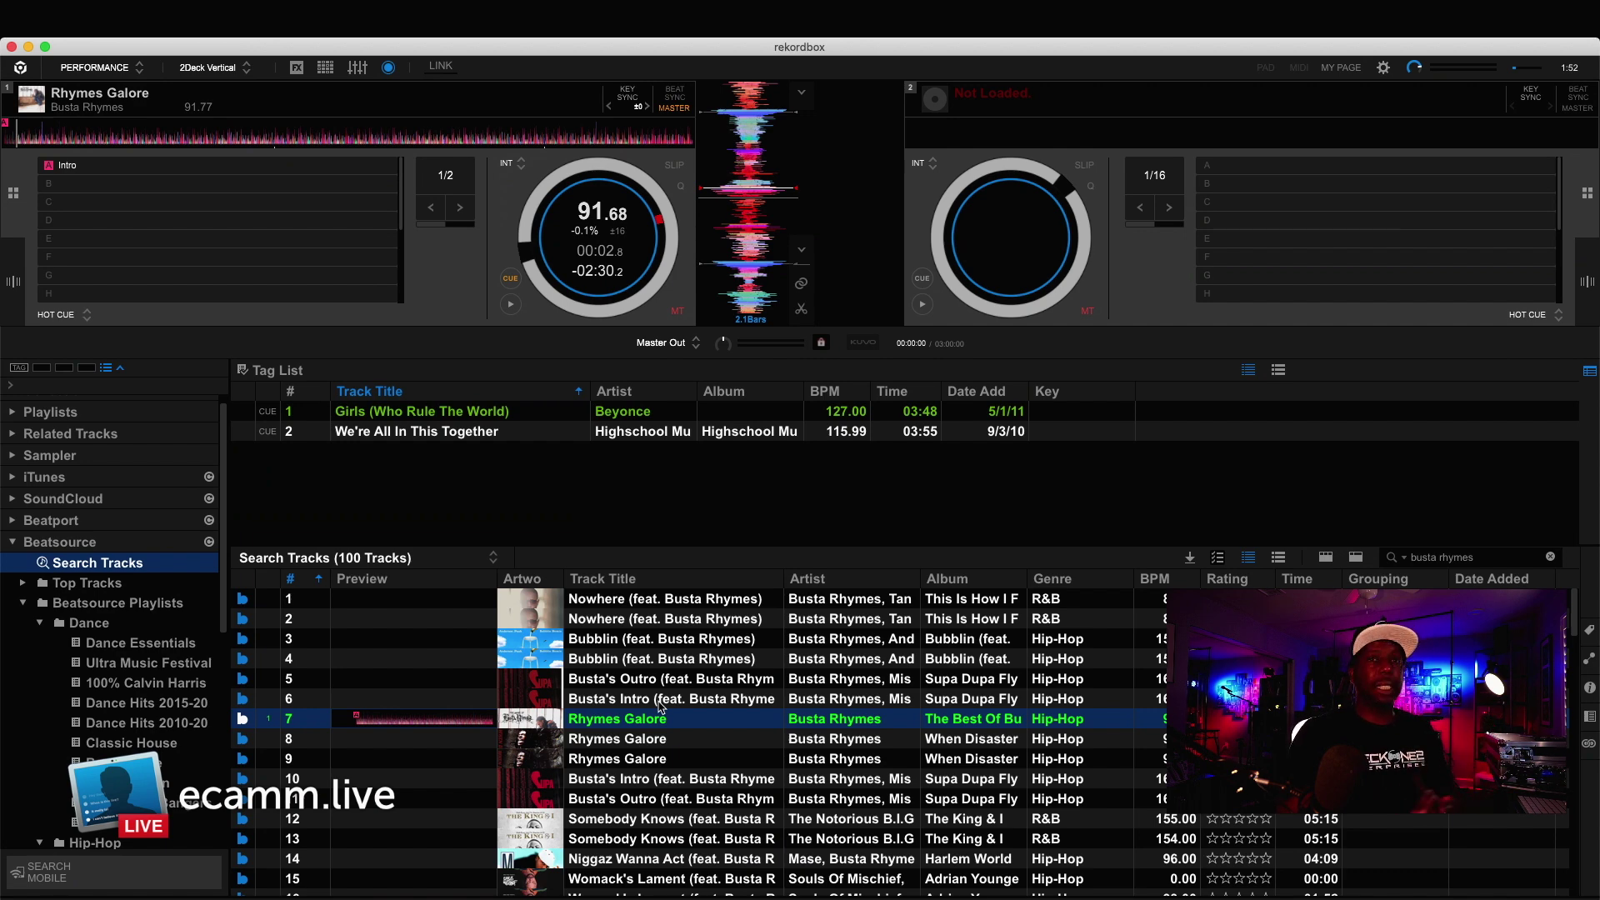
{"action": "key", "text": "super+Tab"}
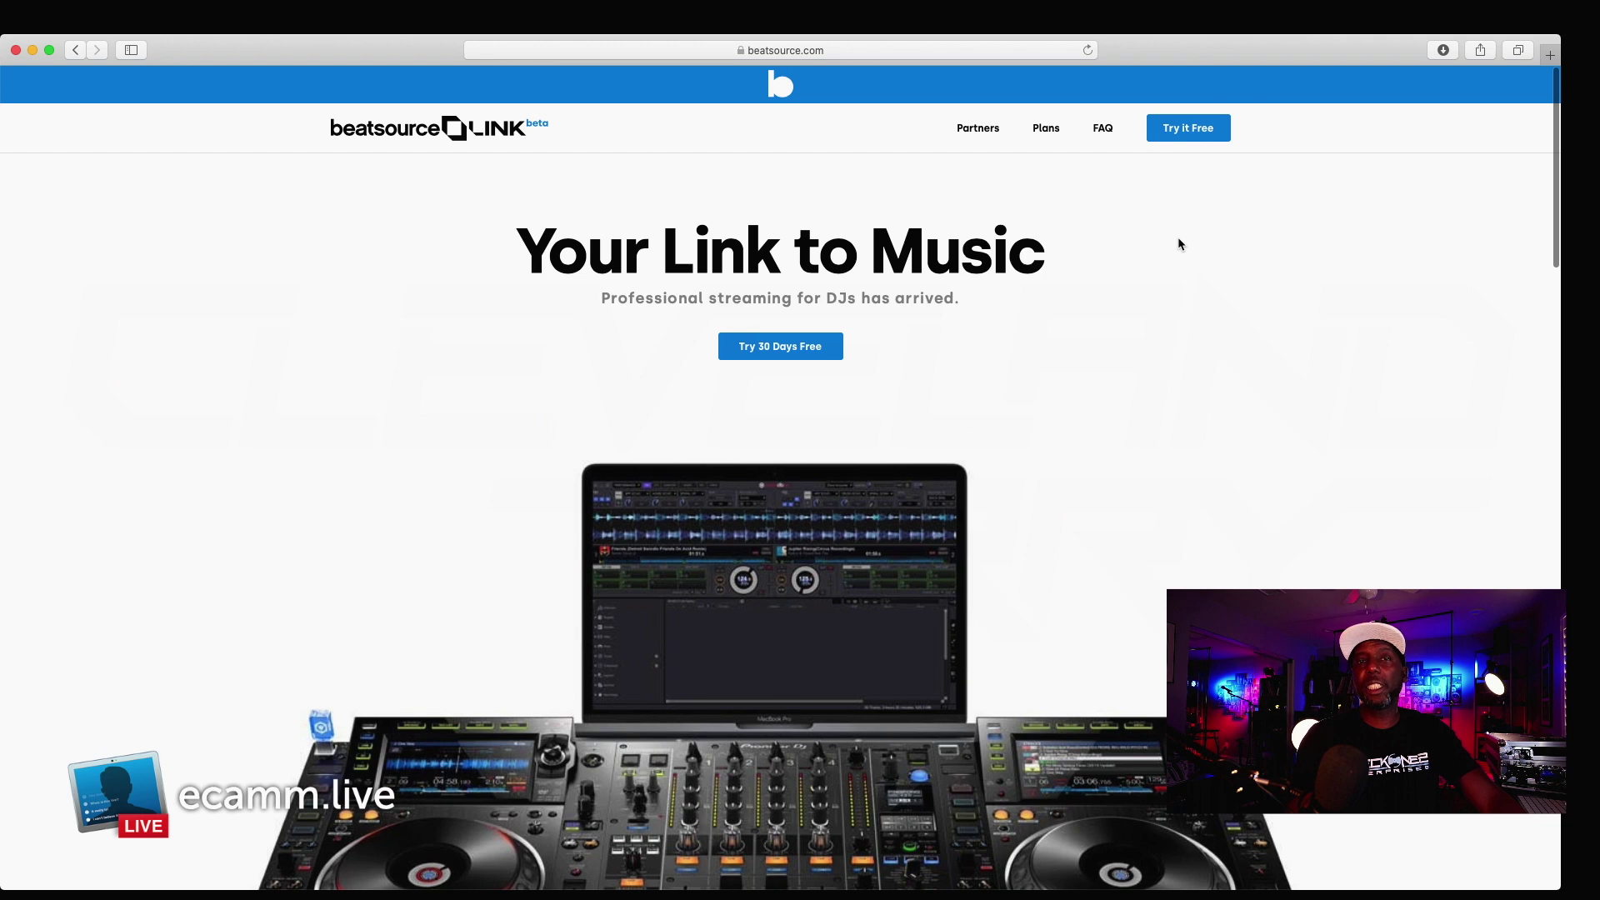
{"action": "scroll", "coordinate": [1187, 229], "scroll_direction": "down", "scroll_amount": 15}
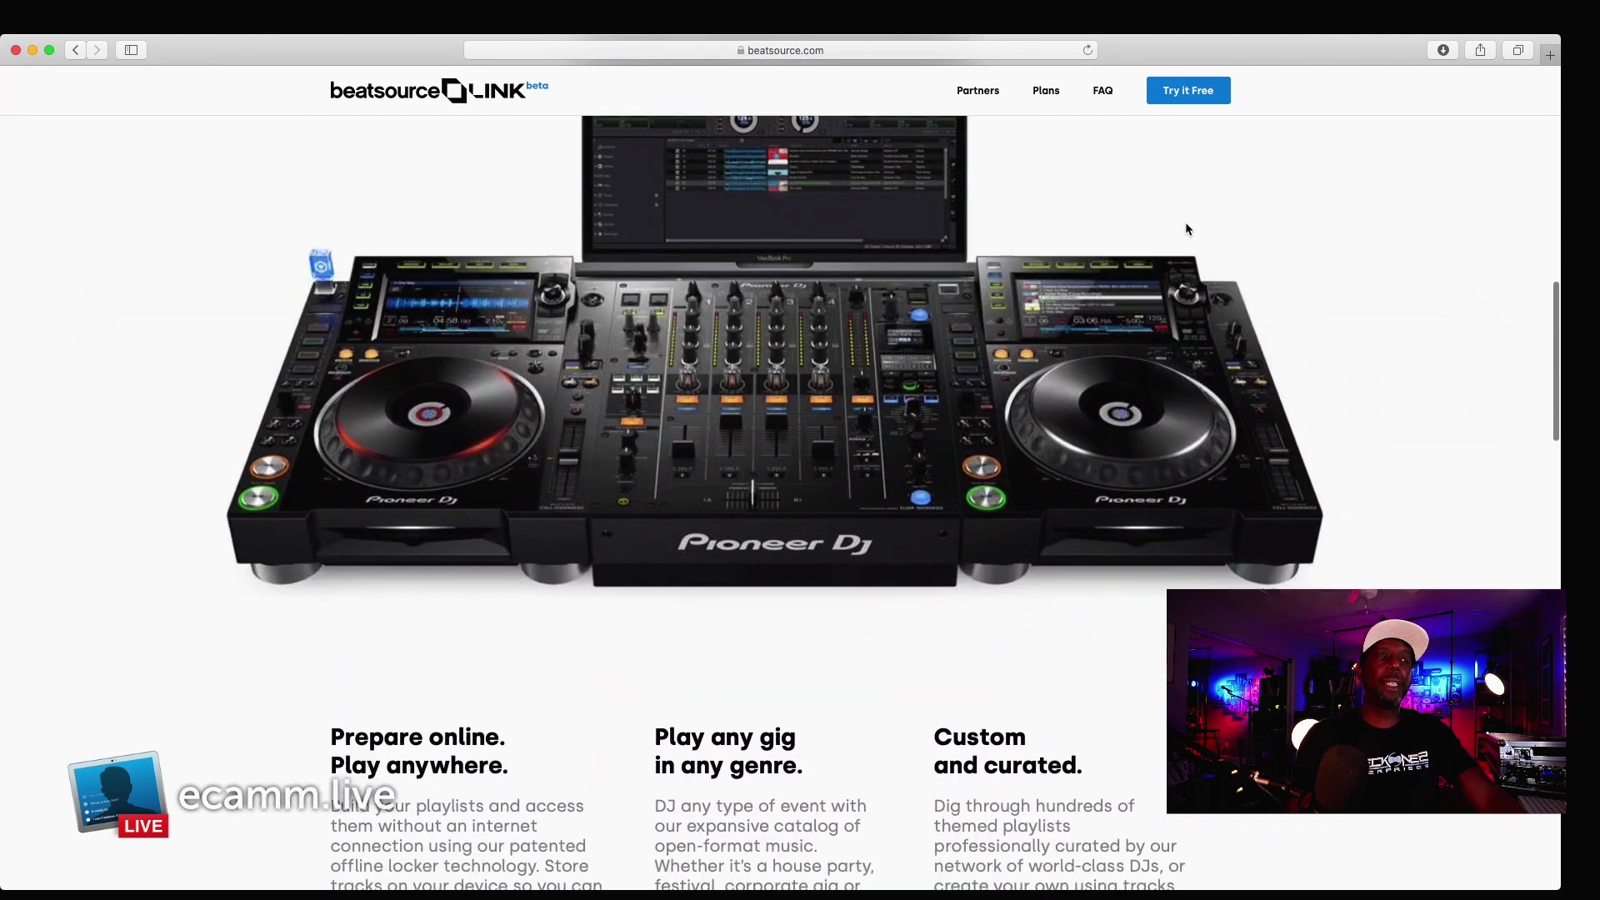
{"action": "scroll", "coordinate": [1186, 228], "scroll_direction": "down", "scroll_amount": 15}
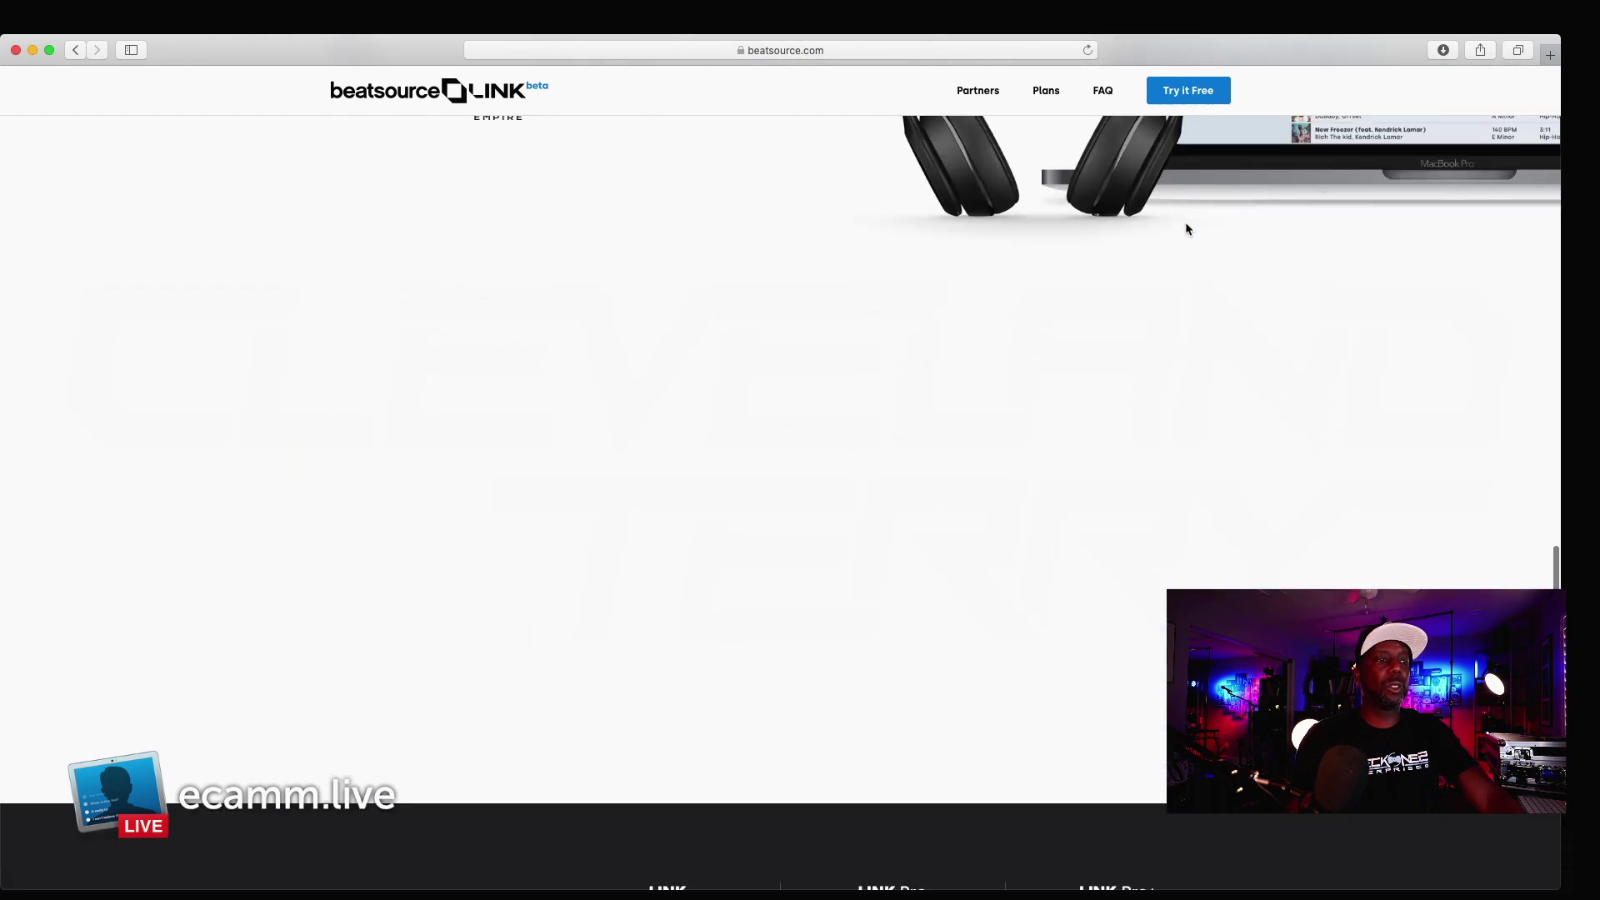
{"action": "scroll", "coordinate": [1187, 229], "scroll_direction": "down", "scroll_amount": 4}
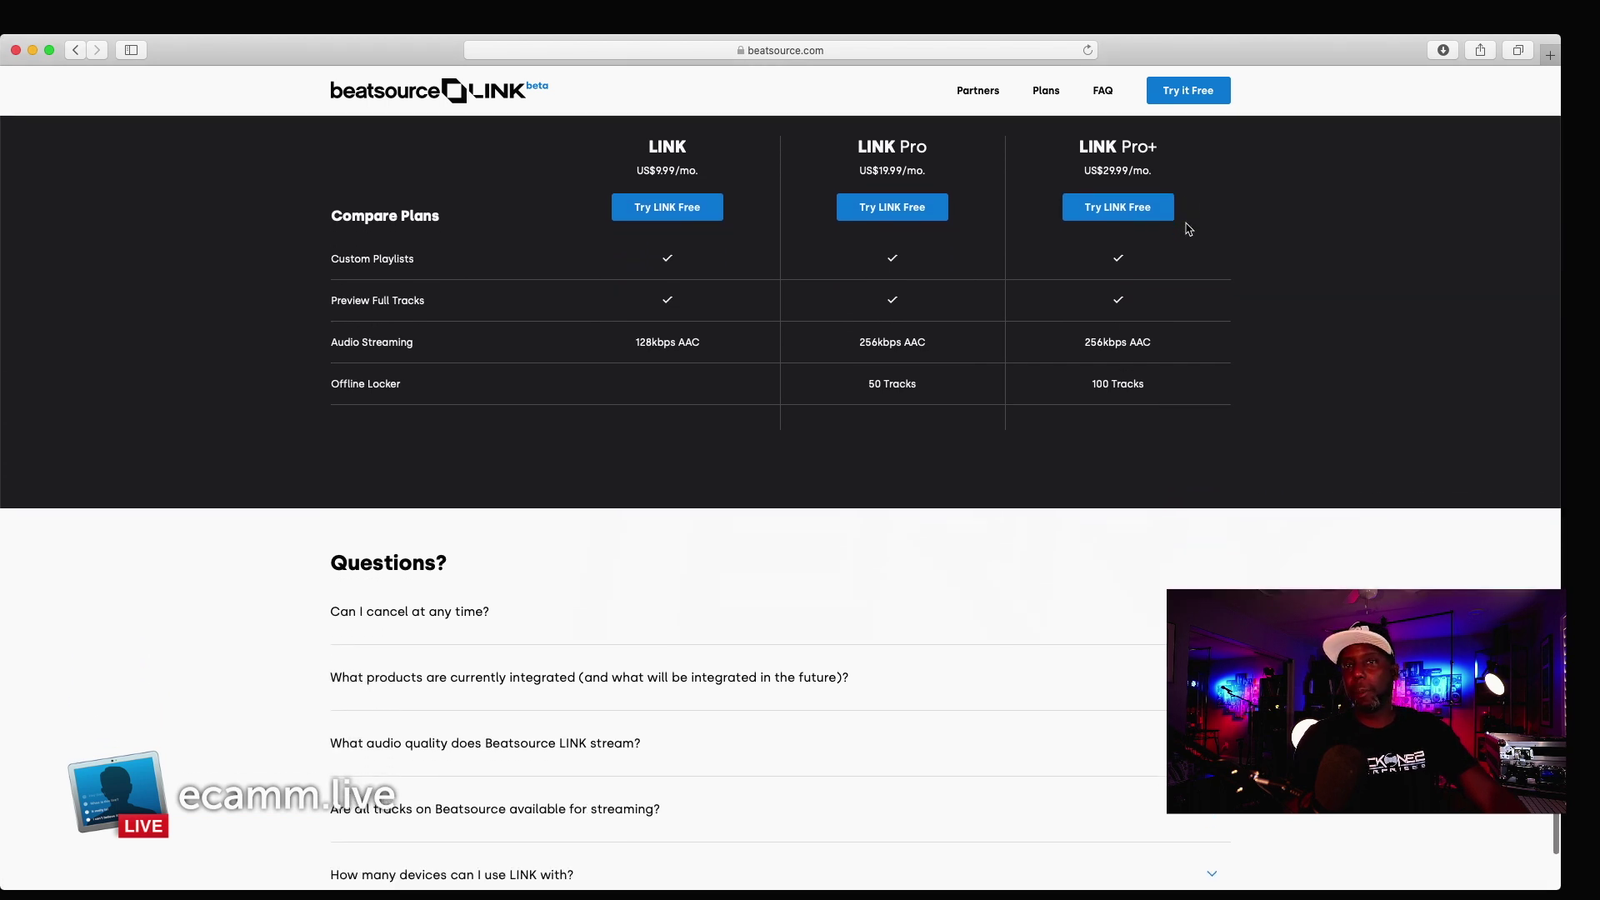
{"action": "scroll", "coordinate": [1188, 228], "scroll_direction": "up", "scroll_amount": 4}
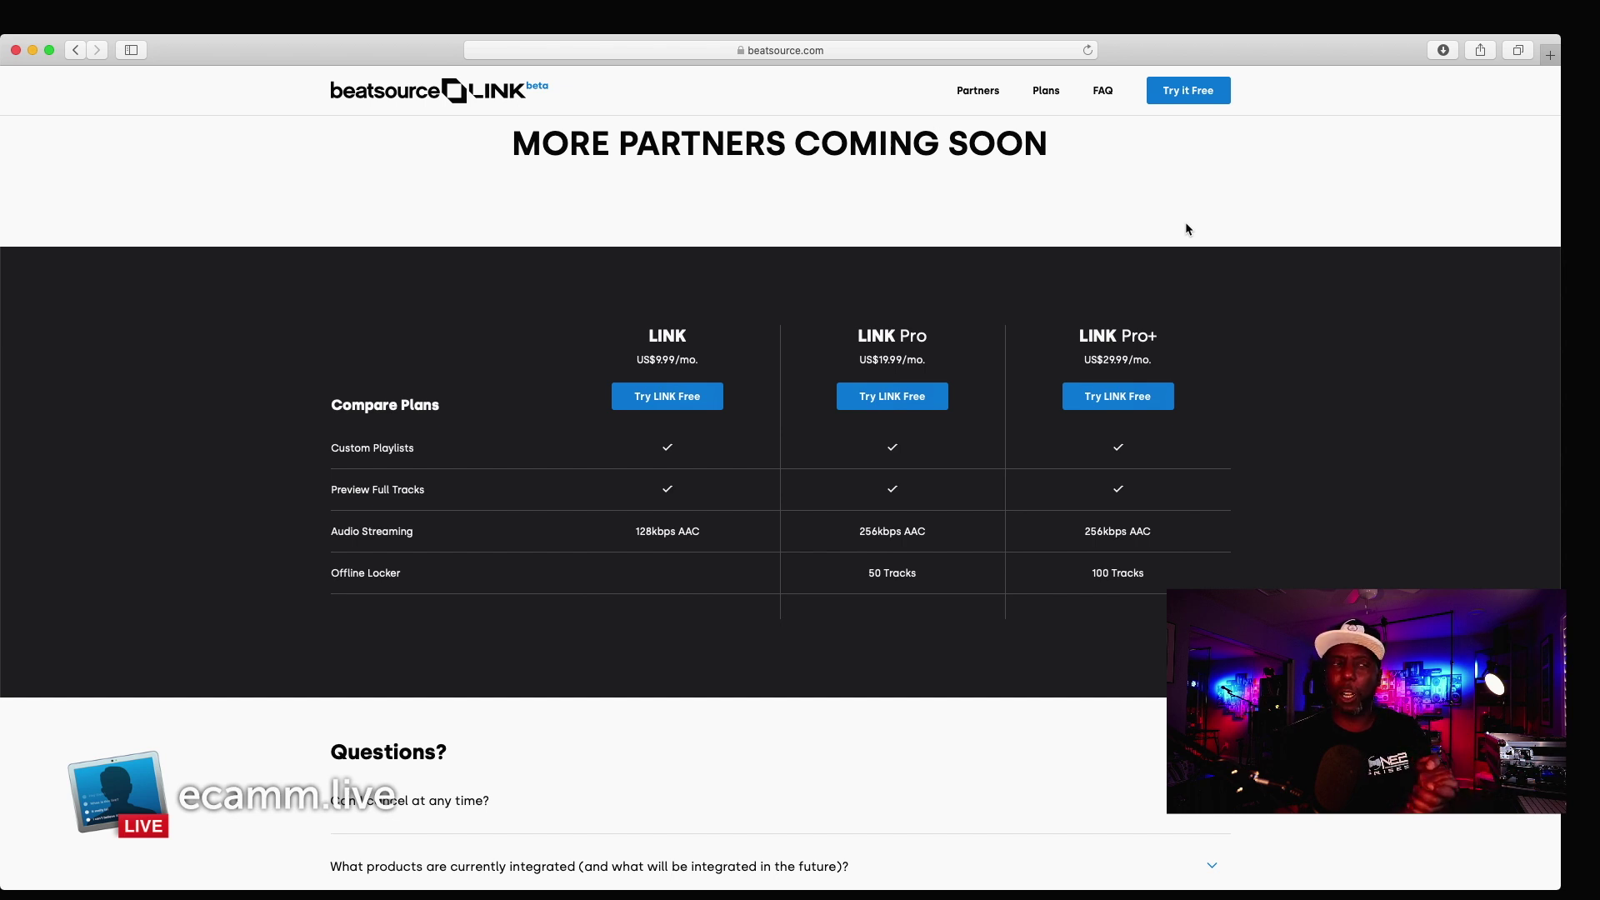
{"action": "scroll", "coordinate": [970, 245], "scroll_direction": "up", "scroll_amount": 3}
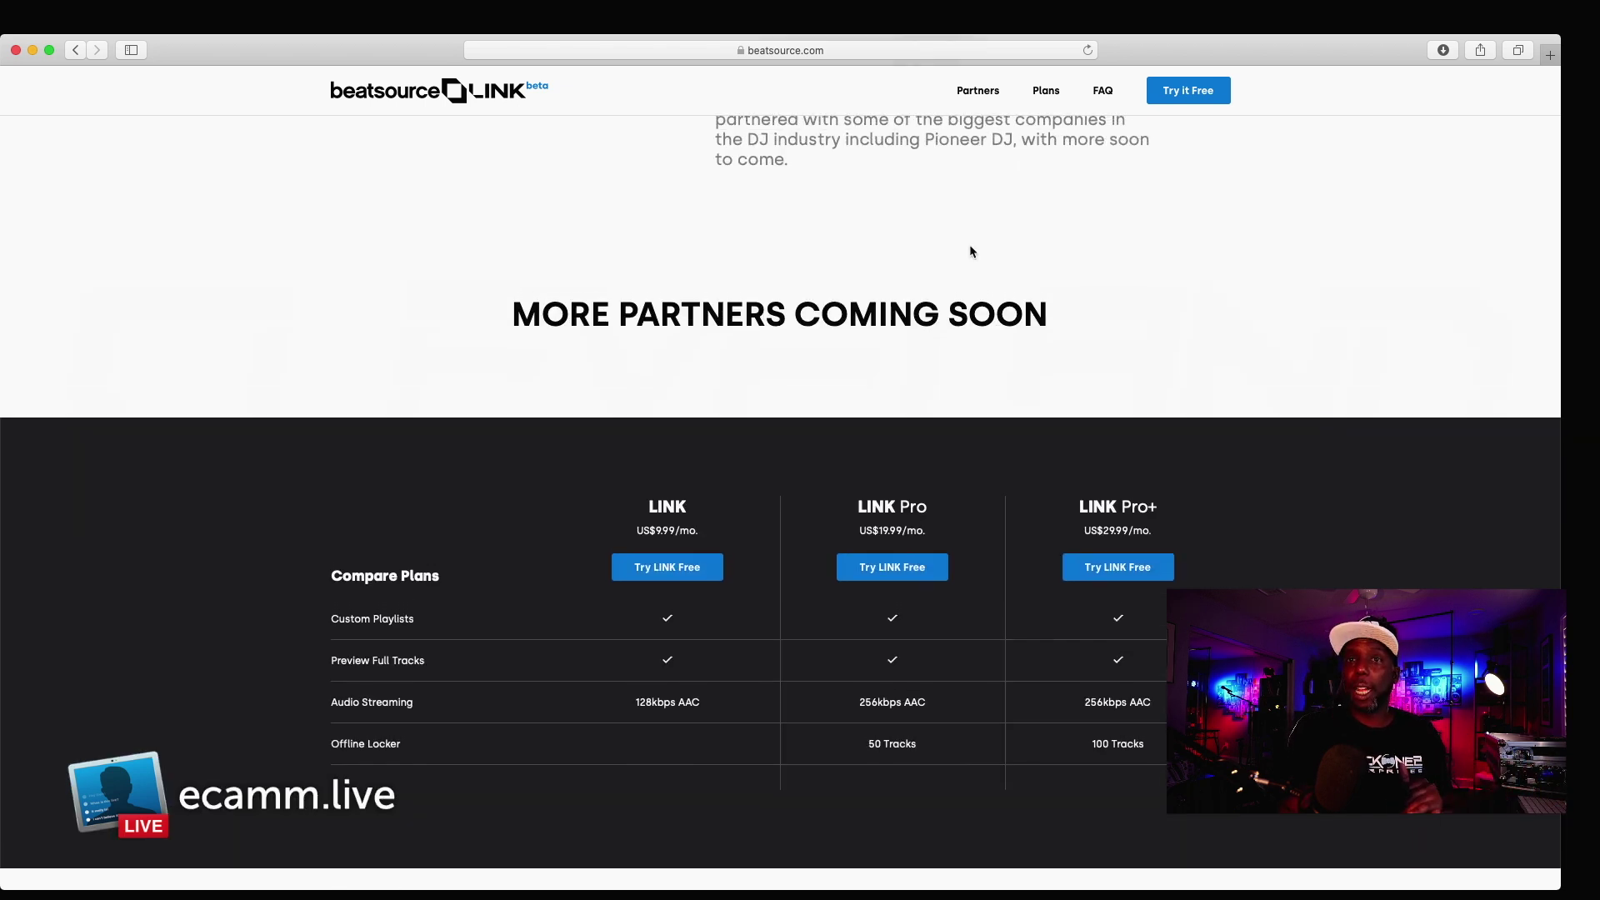
{"action": "scroll", "coordinate": [970, 247], "scroll_direction": "up", "scroll_amount": 1}
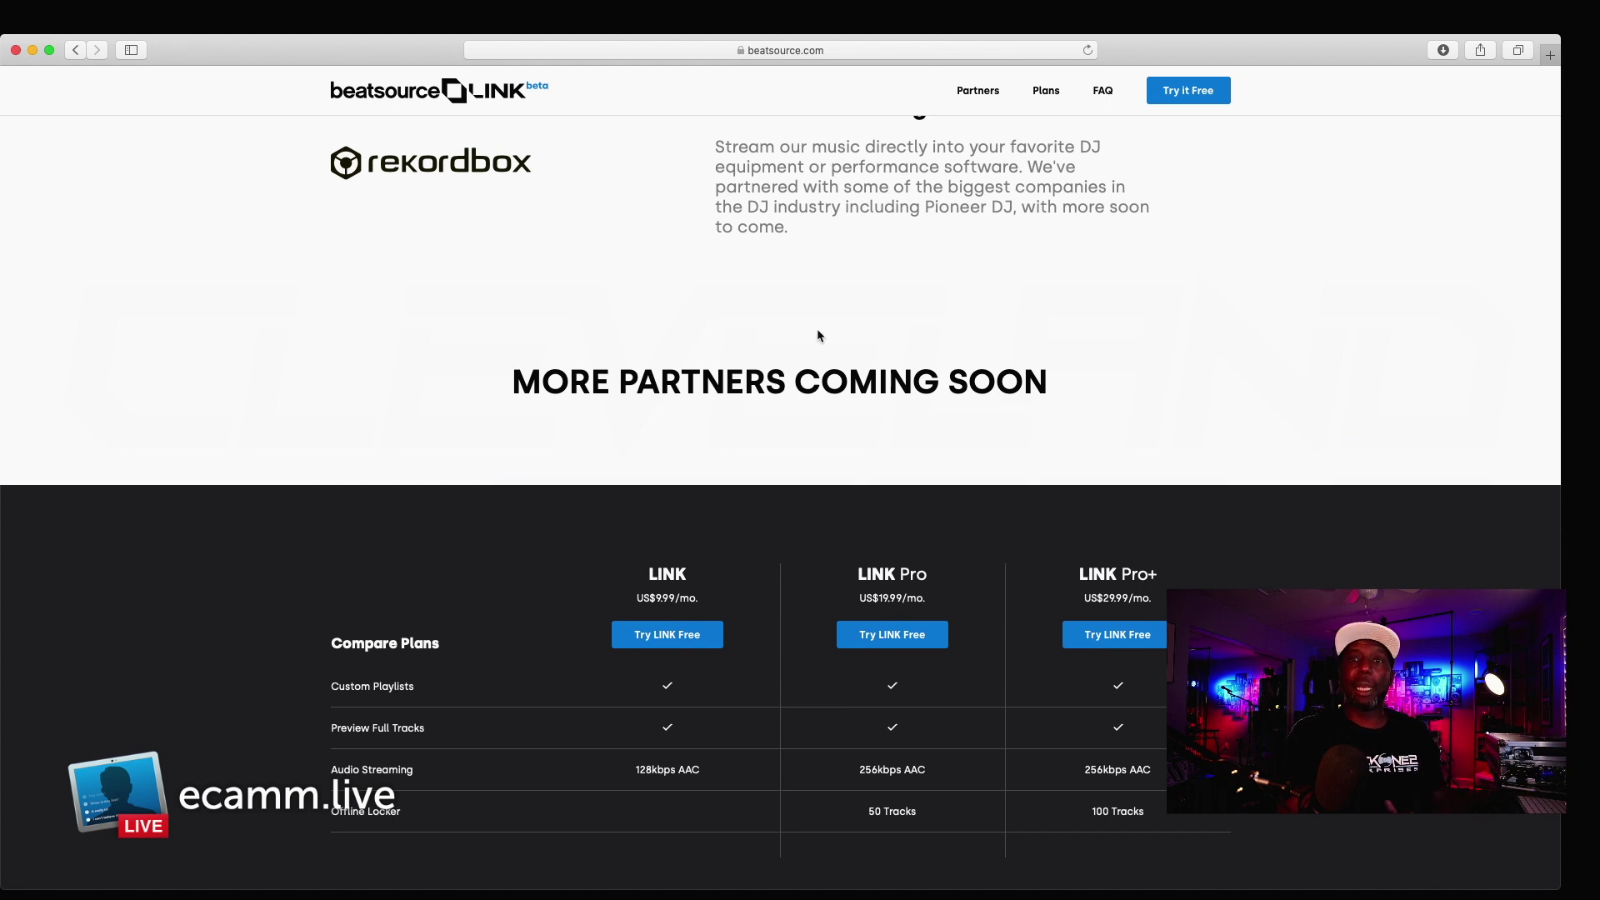
{"action": "scroll", "coordinate": [816, 335], "scroll_direction": "up", "scroll_amount": 15}
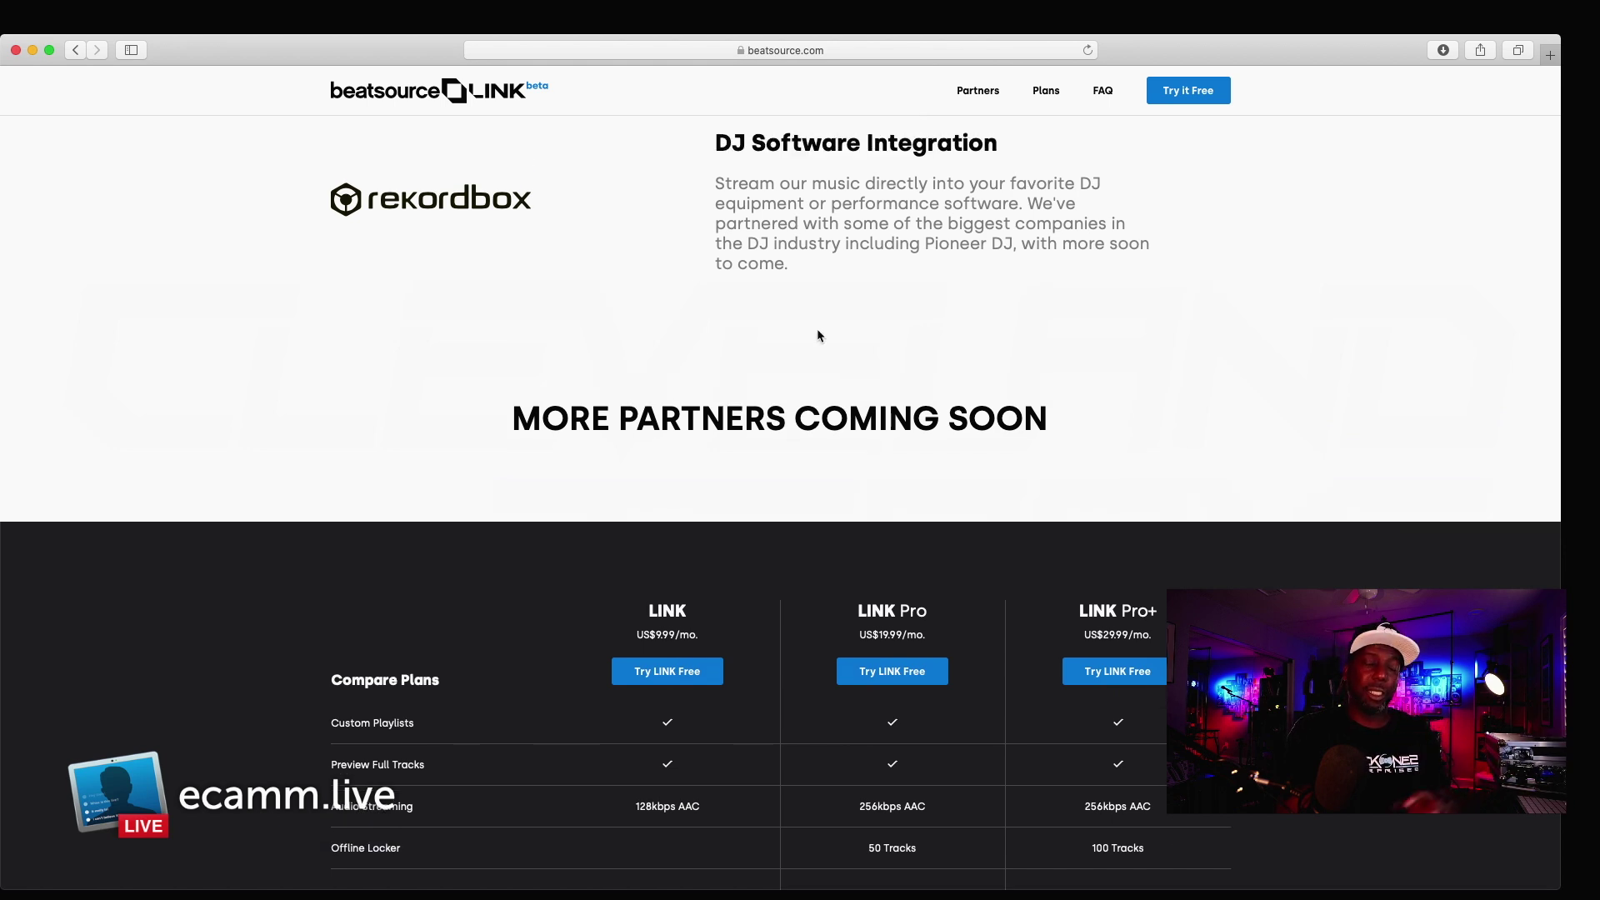
Sign in to Beatsource with the saved login and scroll to the20 chart's track list.
{"action": "left_click", "coordinate": [1180, 131]}
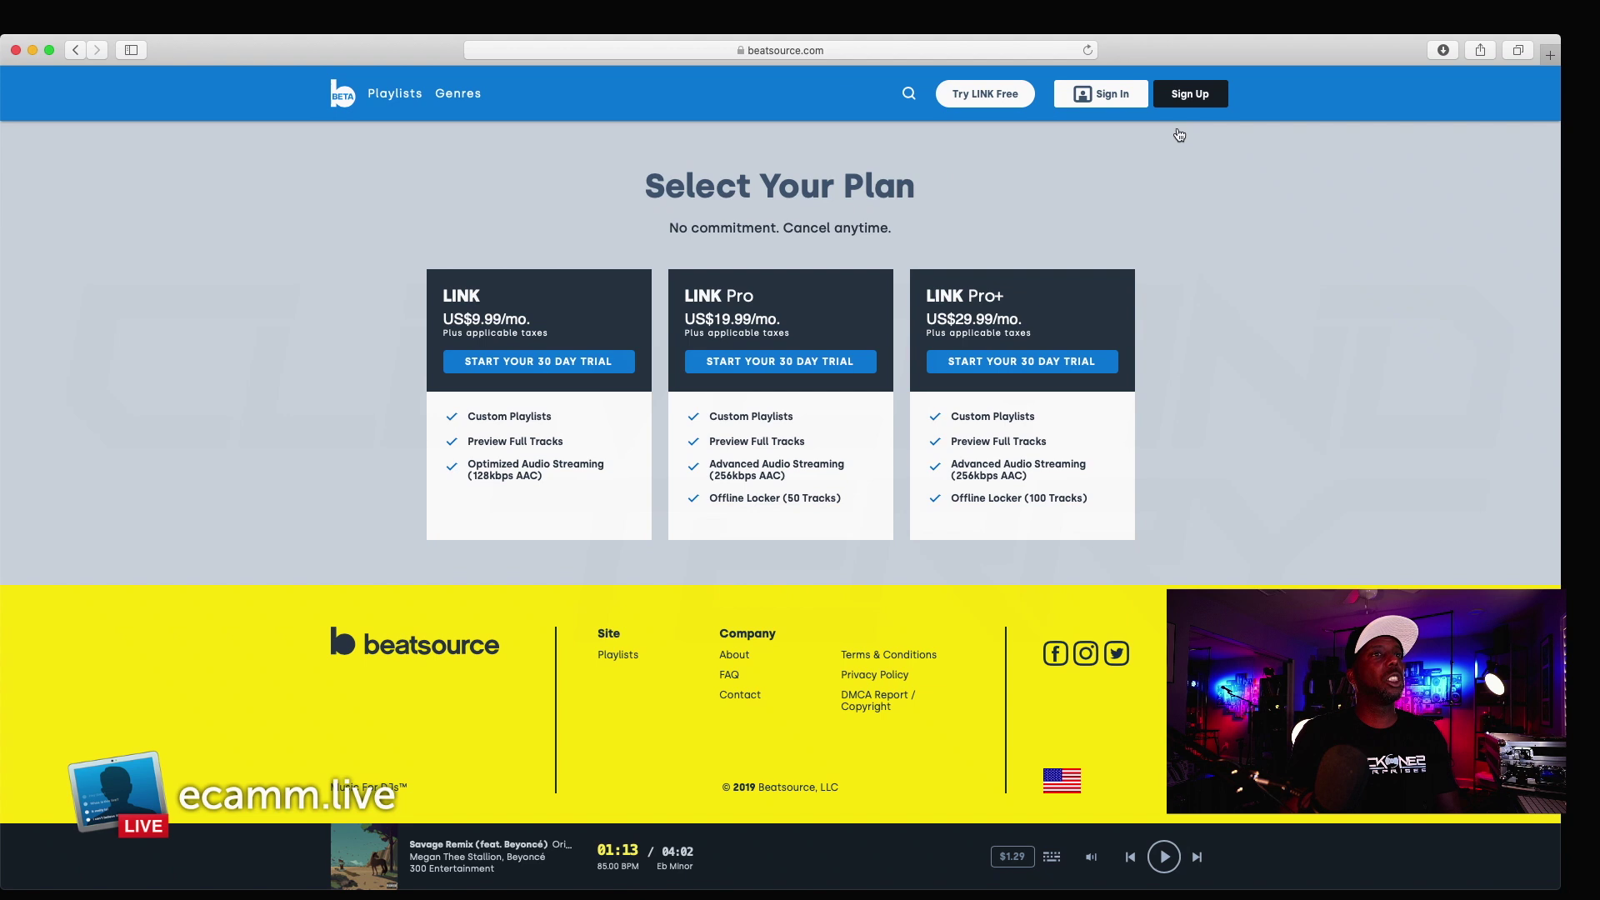
{"action": "left_click", "coordinate": [1100, 95]}
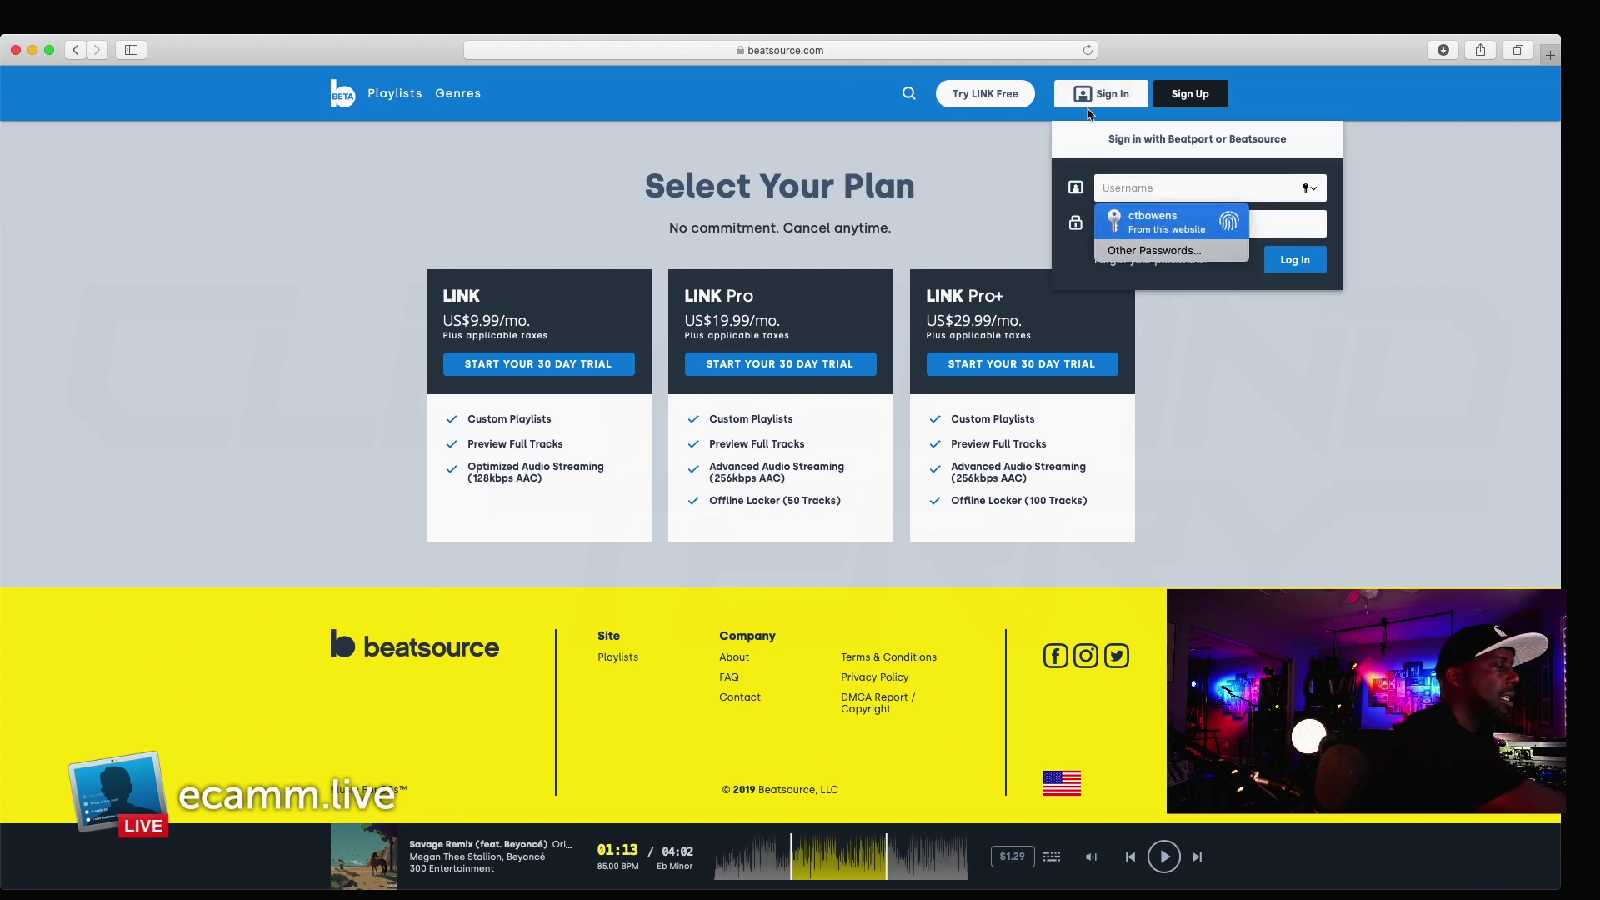
{"action": "left_click", "coordinate": [1160, 221]}
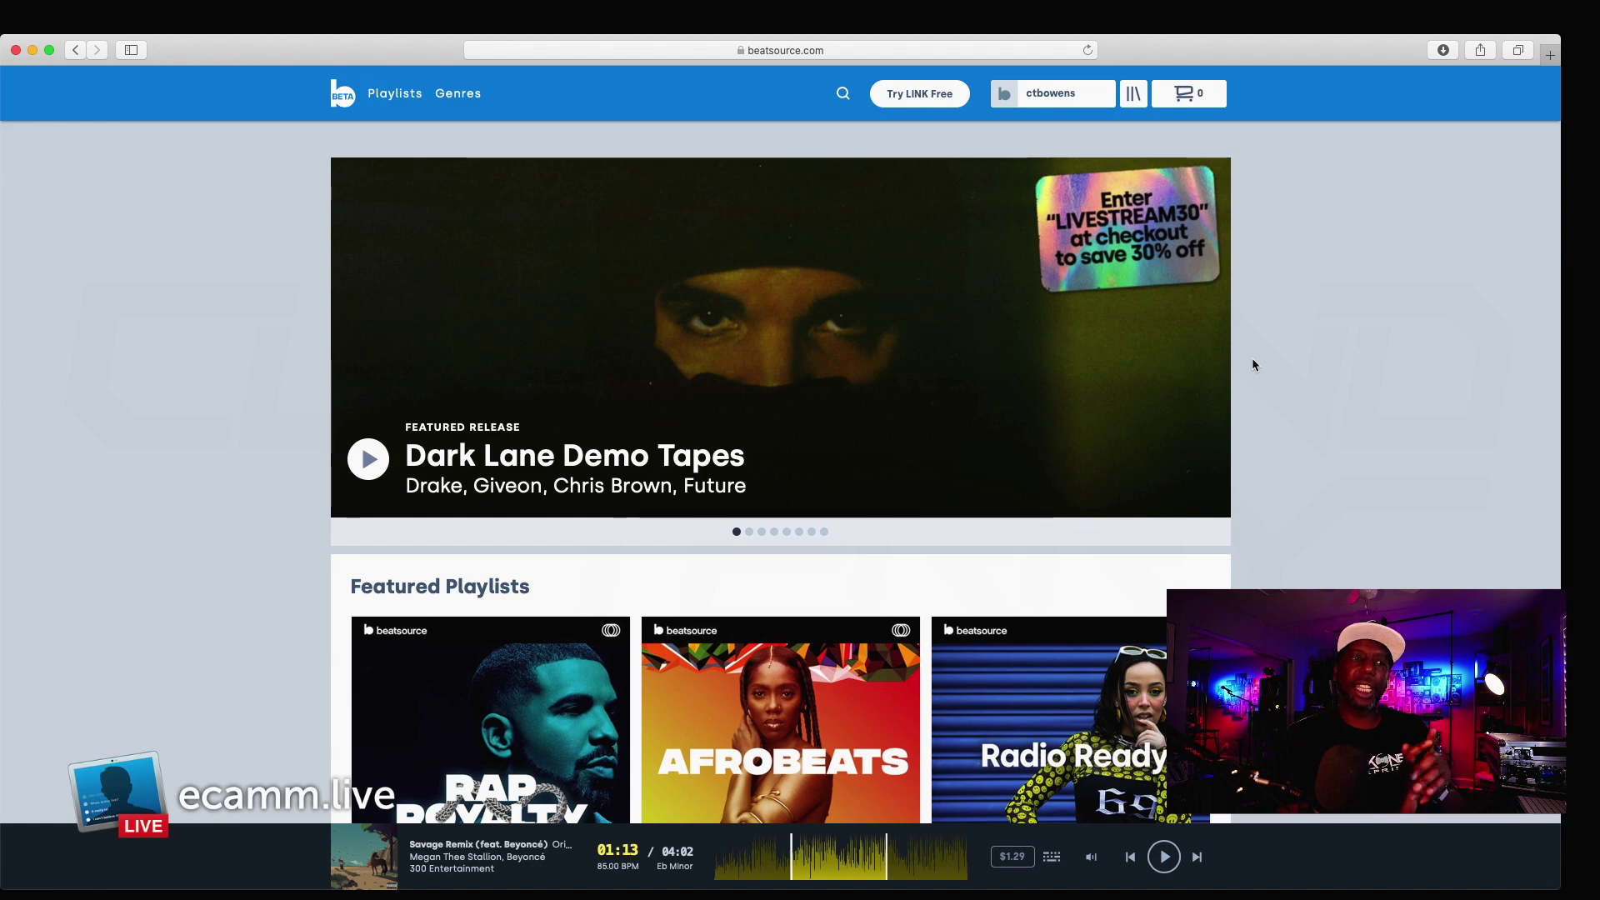
{"action": "scroll", "coordinate": [1062, 427], "scroll_direction": "down", "scroll_amount": 10}
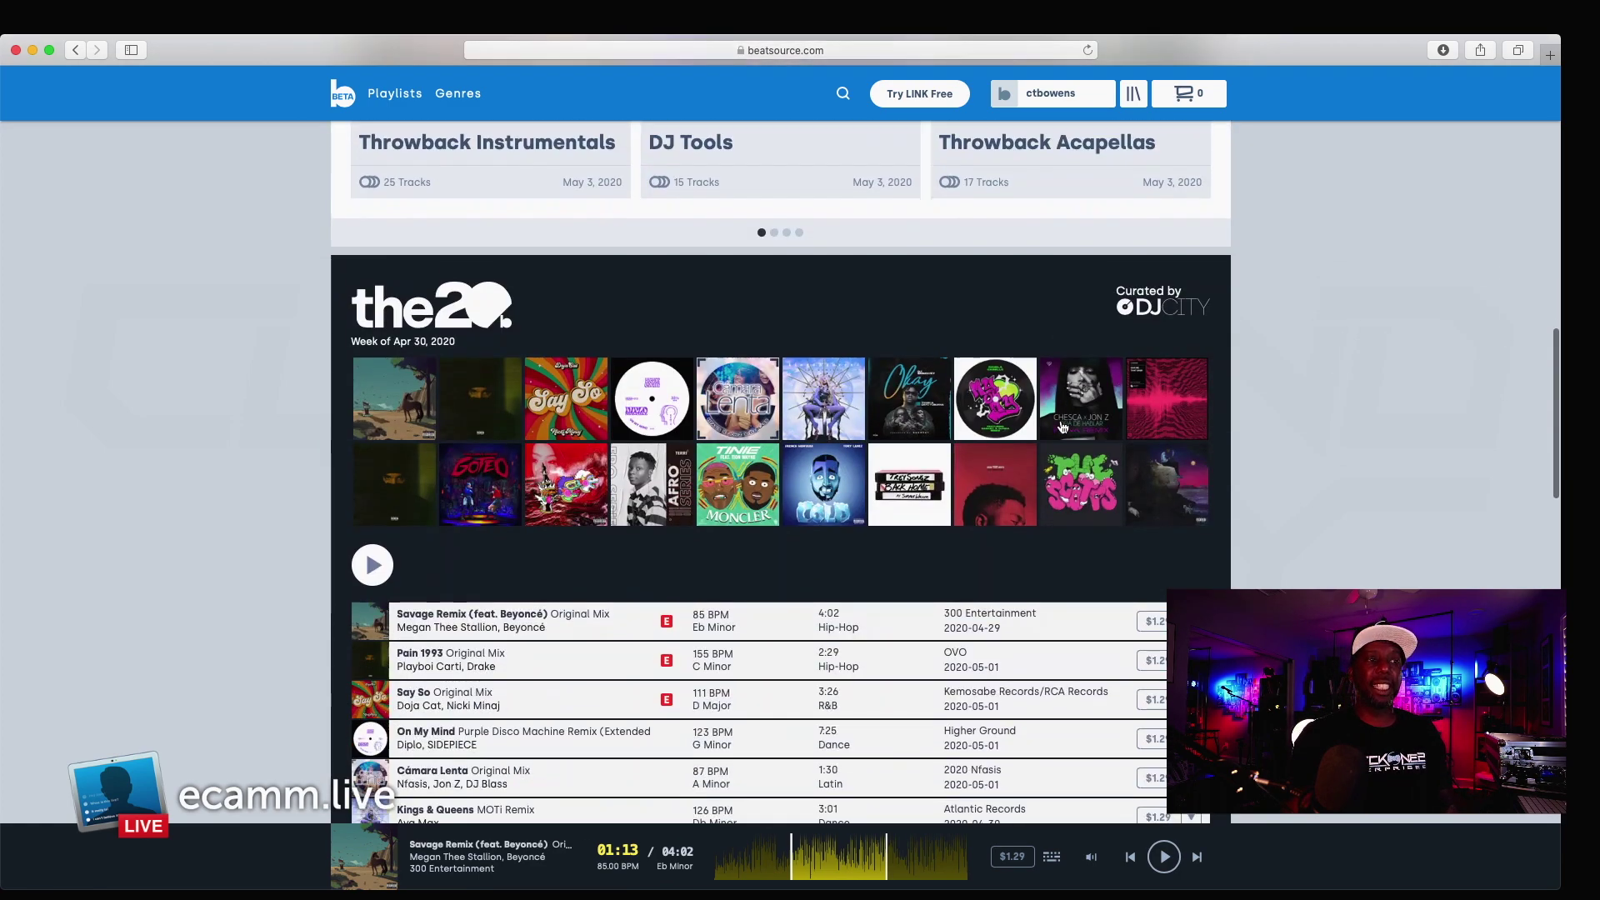
{"action": "scroll", "coordinate": [1062, 427], "scroll_direction": "down", "scroll_amount": 3}
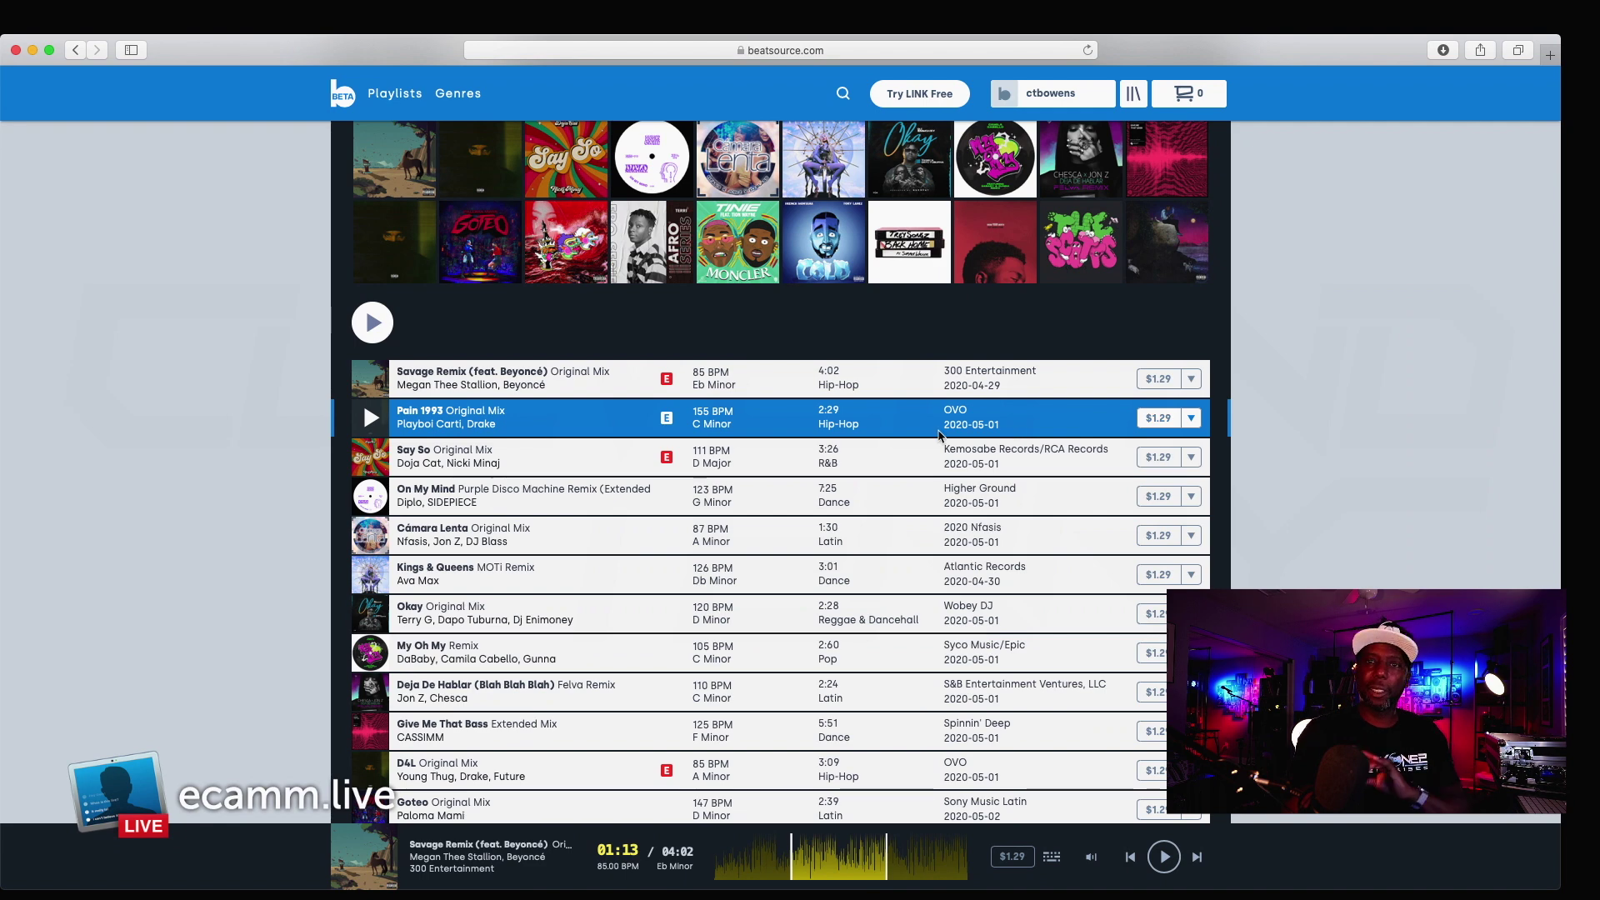
{"action": "scroll", "coordinate": [938, 434], "scroll_direction": "up", "scroll_amount": 3}
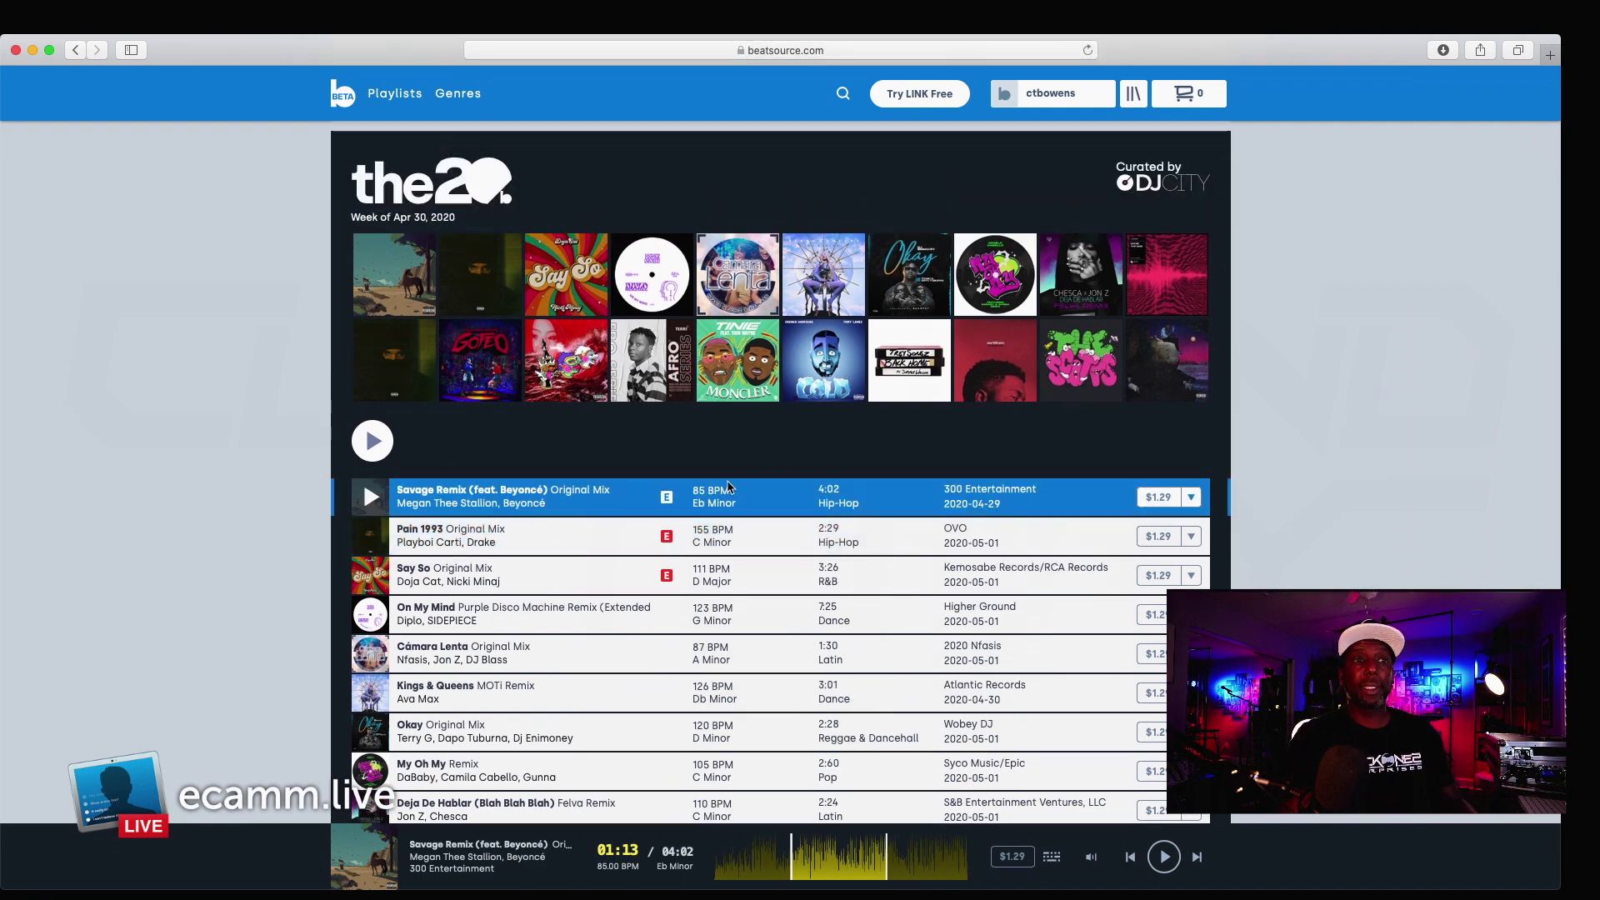
Open the Add to playlist picker for Savage Remix, then return to rekordbox.
{"action": "left_click", "coordinate": [1192, 499]}
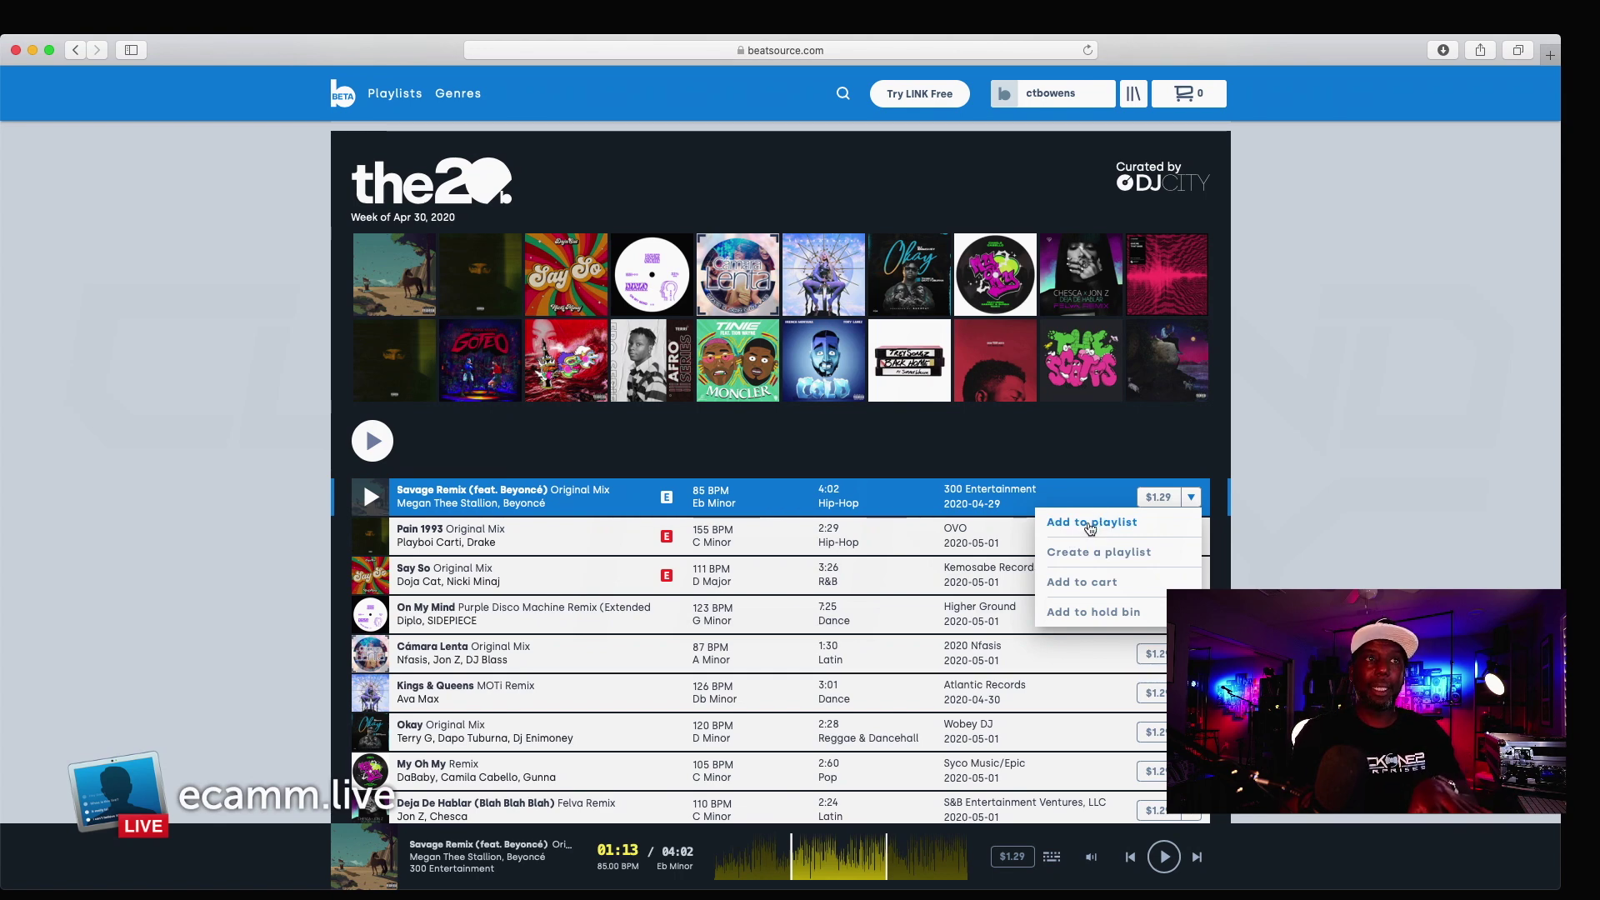
{"action": "left_click", "coordinate": [1092, 523]}
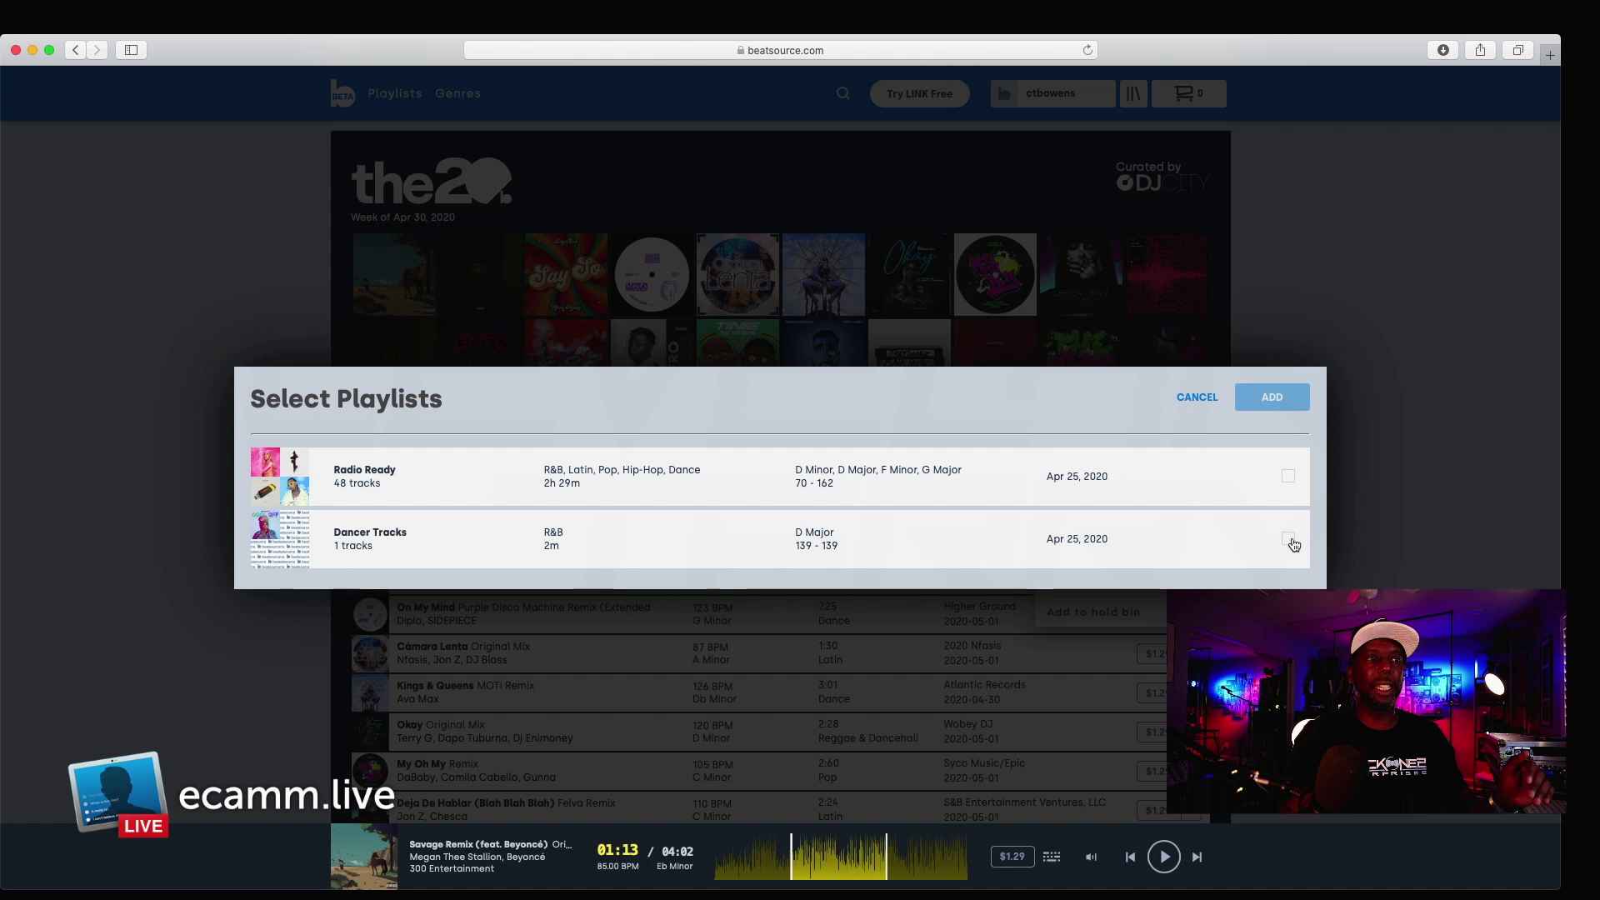
{"action": "key", "text": "super+Tab"}
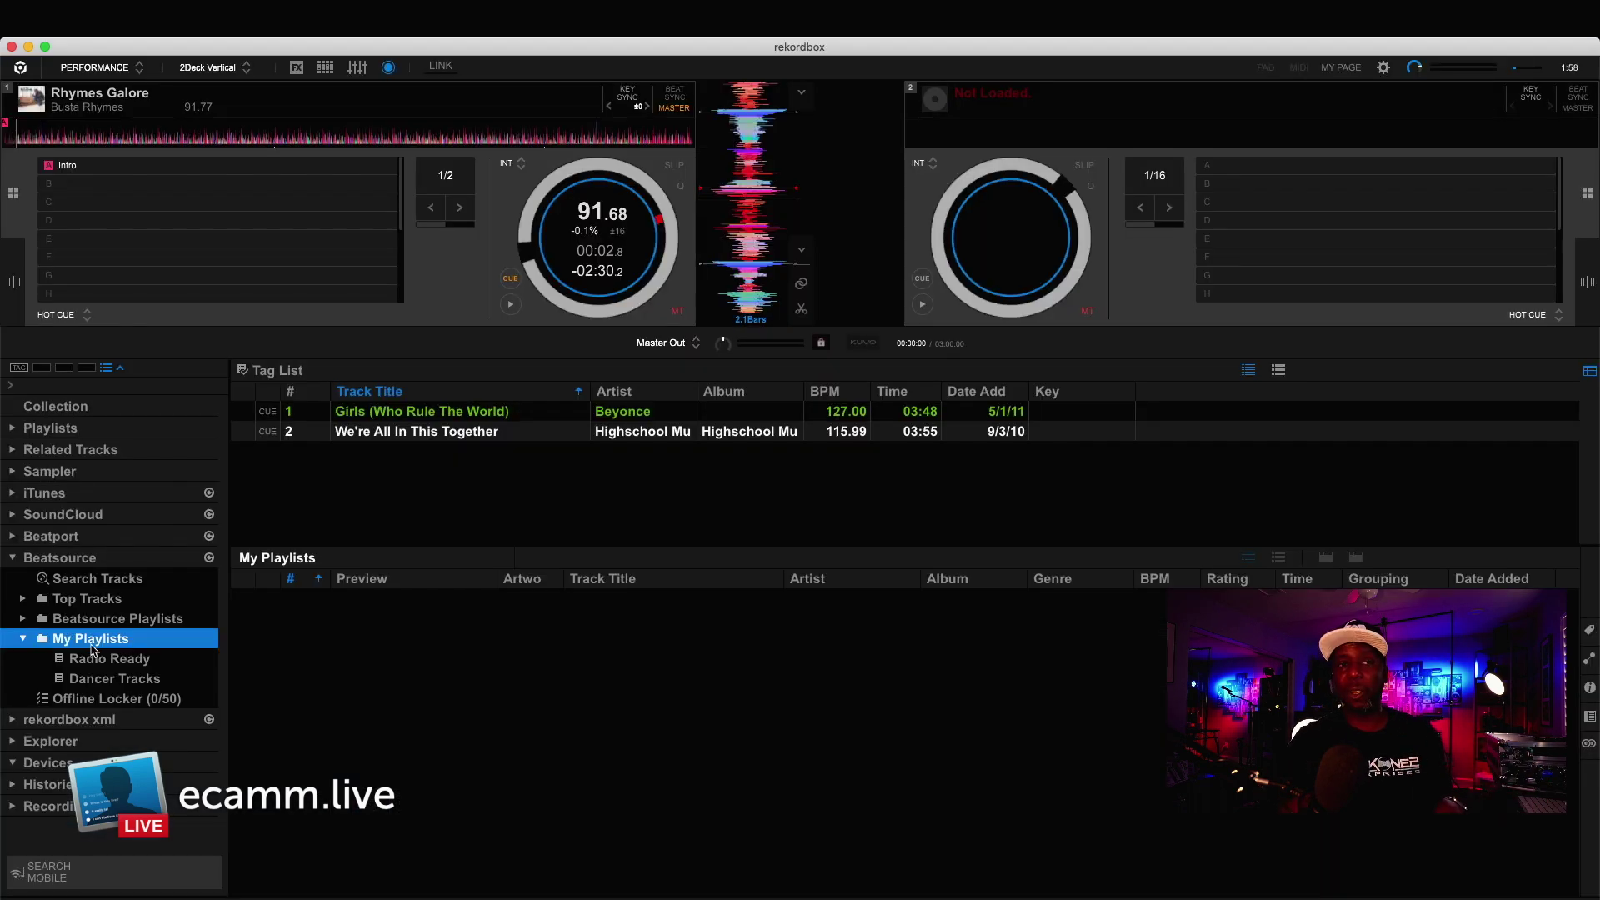
Check in rekordbox that Dancer Tracks holds only Cool Off, then return to the browser.
{"action": "right_click", "coordinate": [97, 638]}
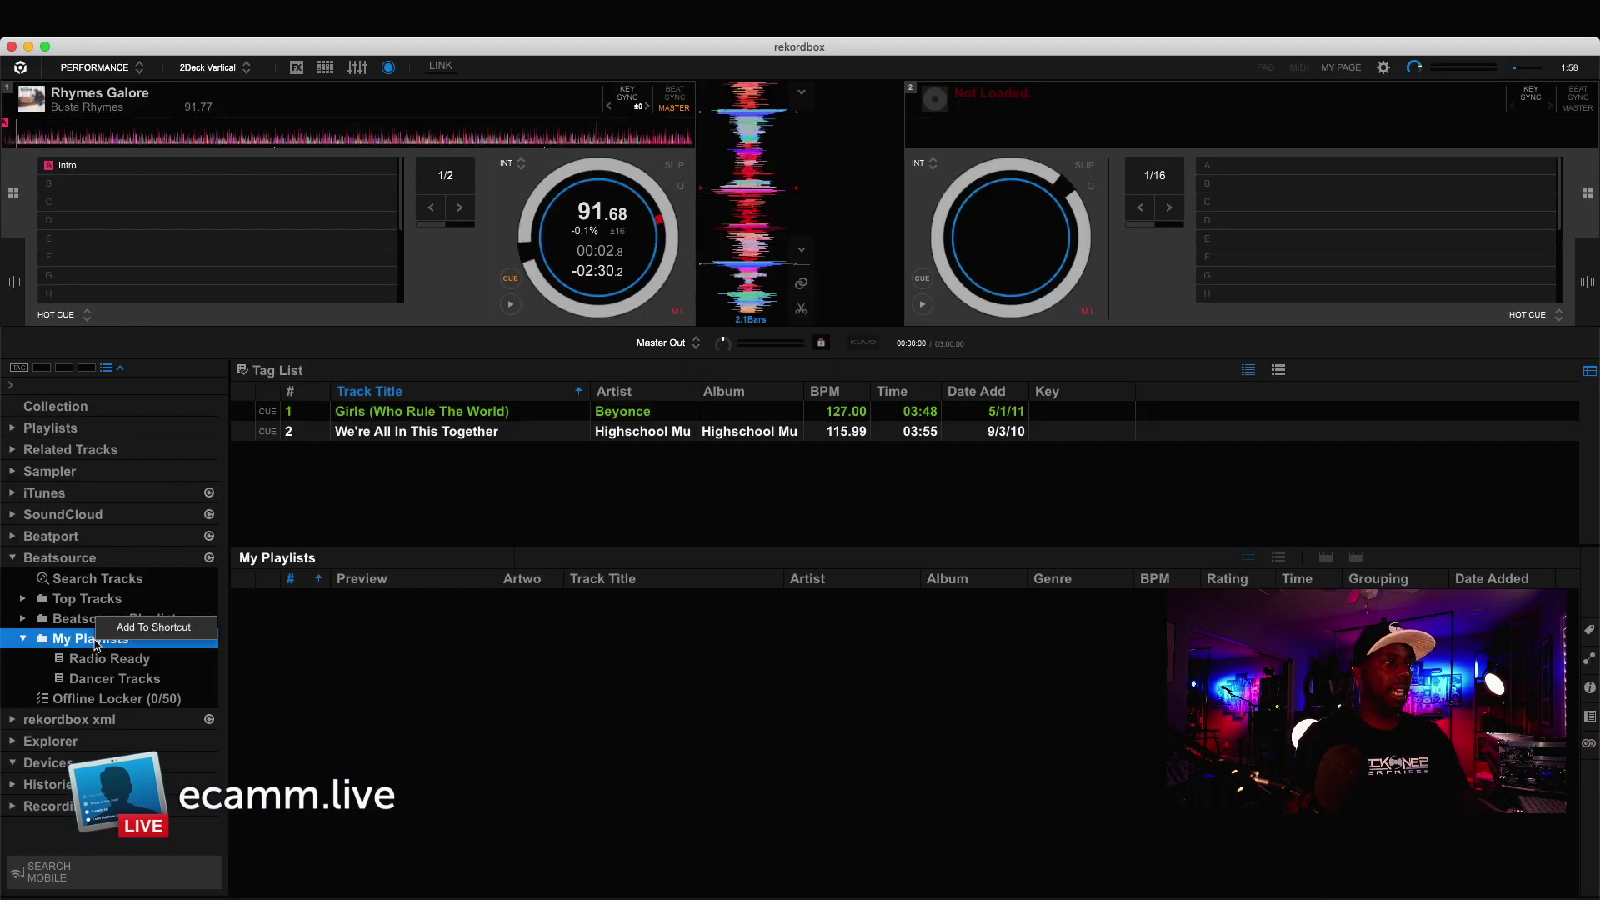
{"action": "left_click", "coordinate": [92, 660]}
{"action": "left_click", "coordinate": [92, 659]}
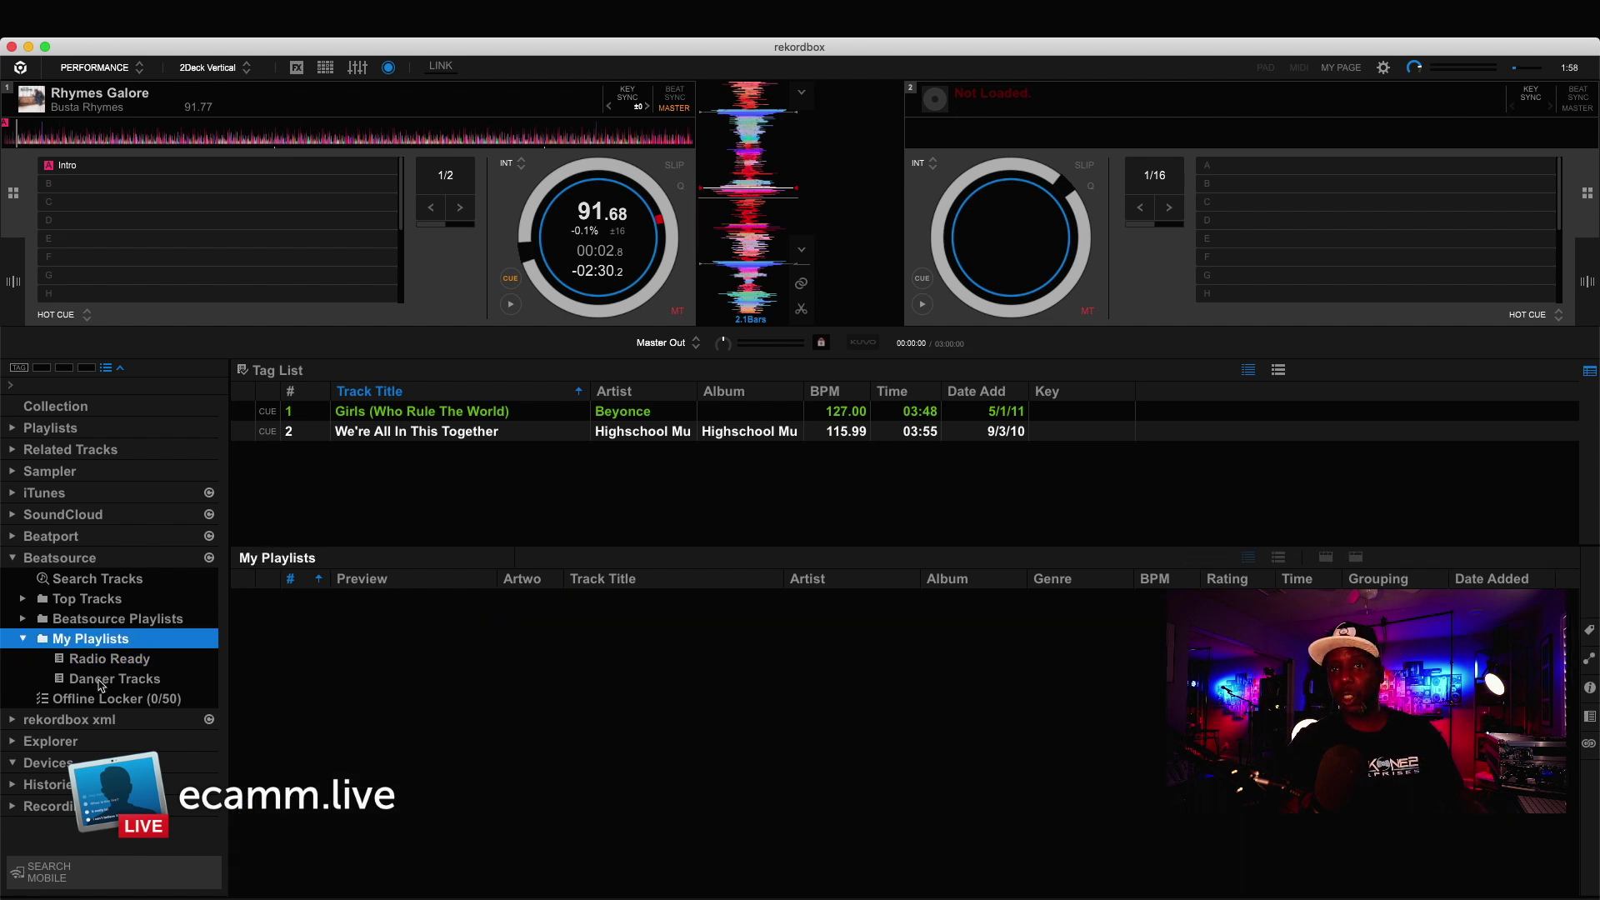
{"action": "left_click", "coordinate": [116, 680]}
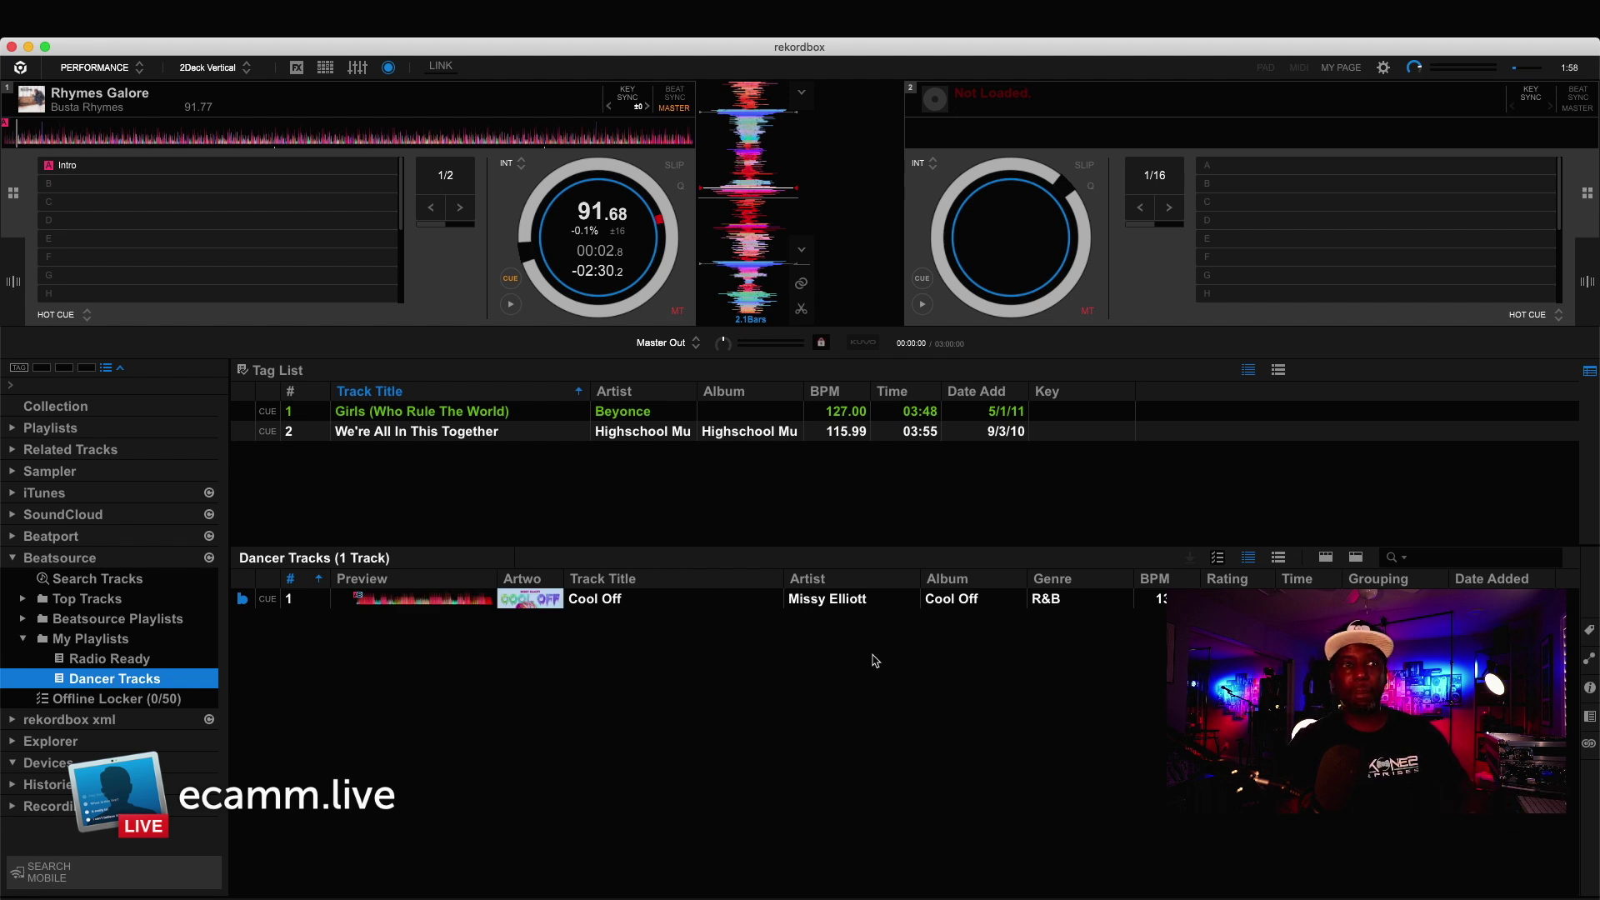
{"action": "key", "text": "super+Tab"}
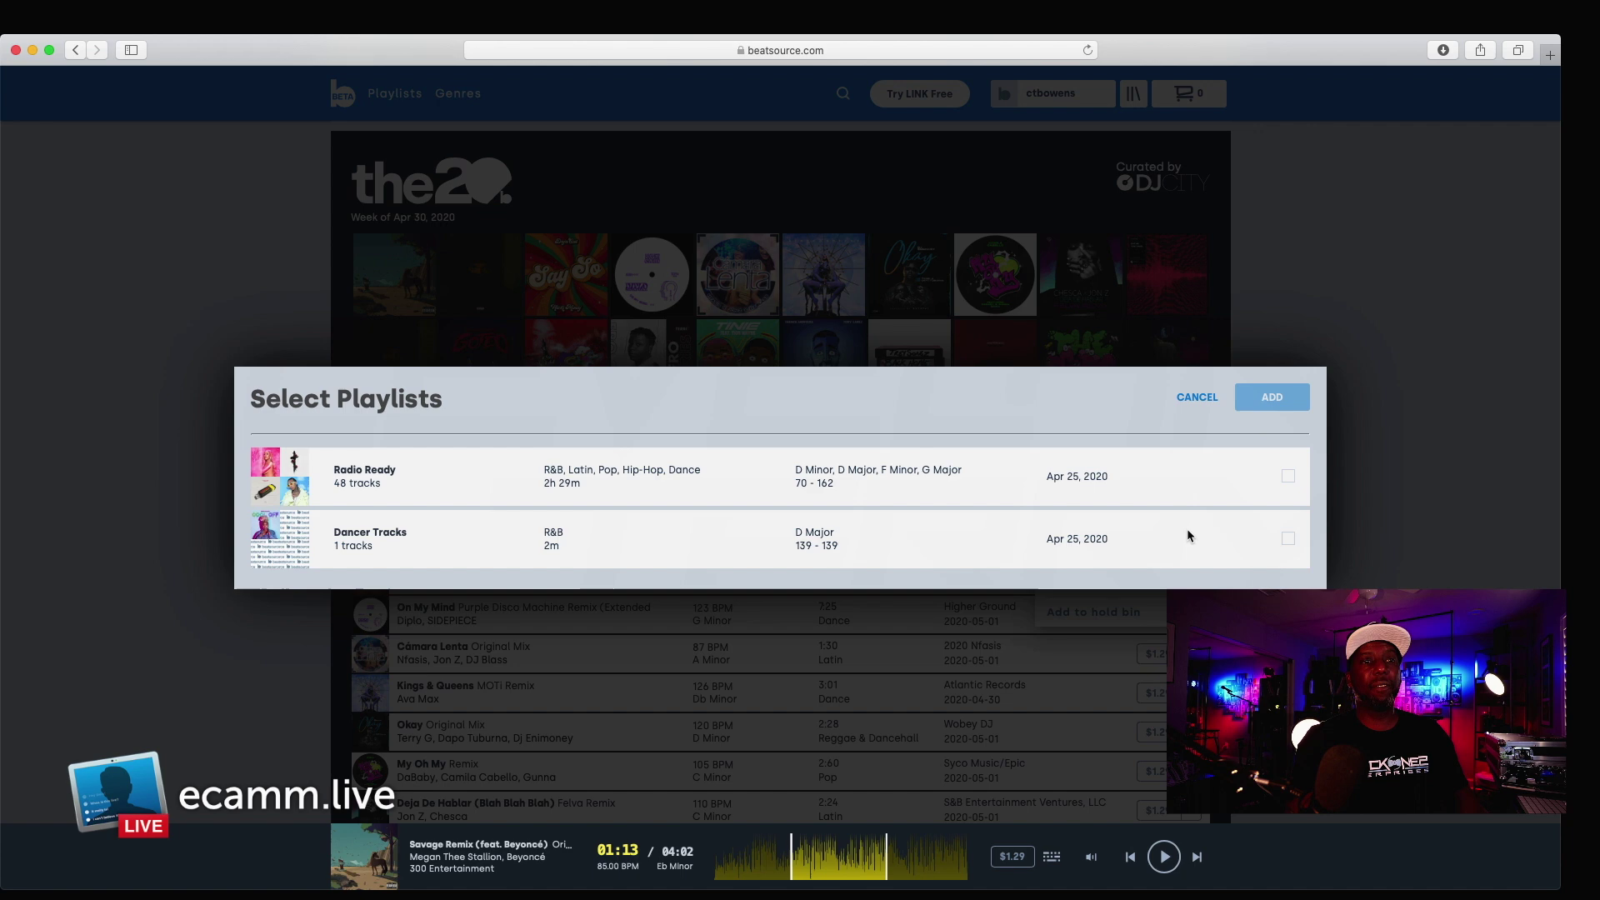
Tick Dancer Tracks in Select Playlists and add Savage Remix to it.
{"action": "left_click", "coordinate": [1288, 539]}
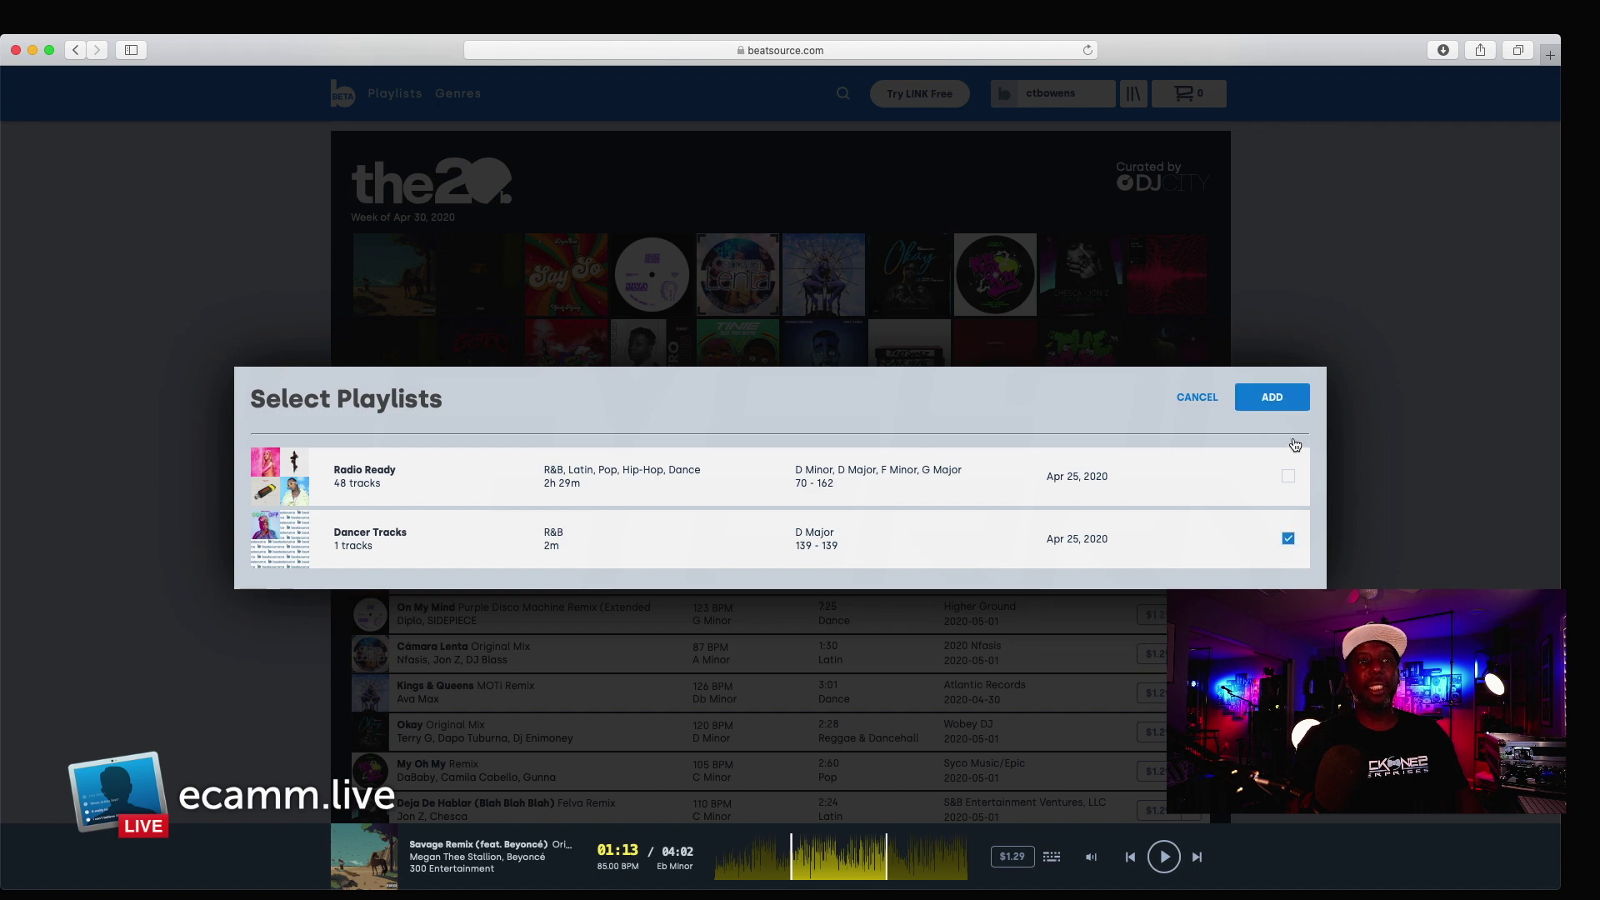
{"action": "left_click", "coordinate": [1272, 399]}
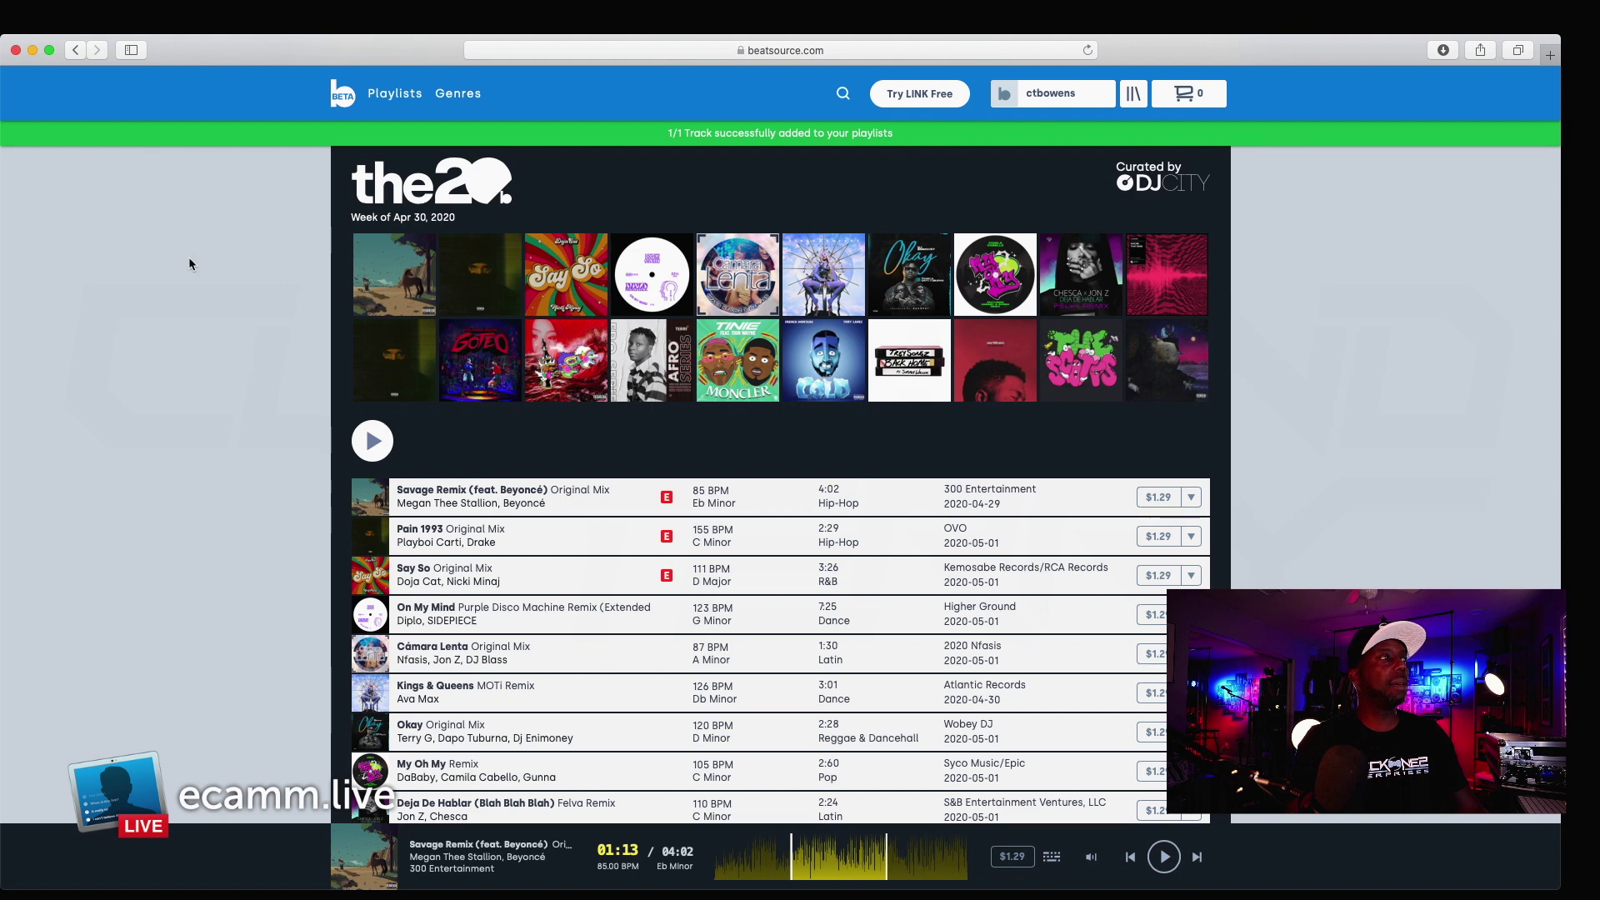
Refresh the Beatsource library in rekordbox and confirm Savage Remix now appears in Dancer Tracks.
{"action": "key", "text": "super+Tab"}
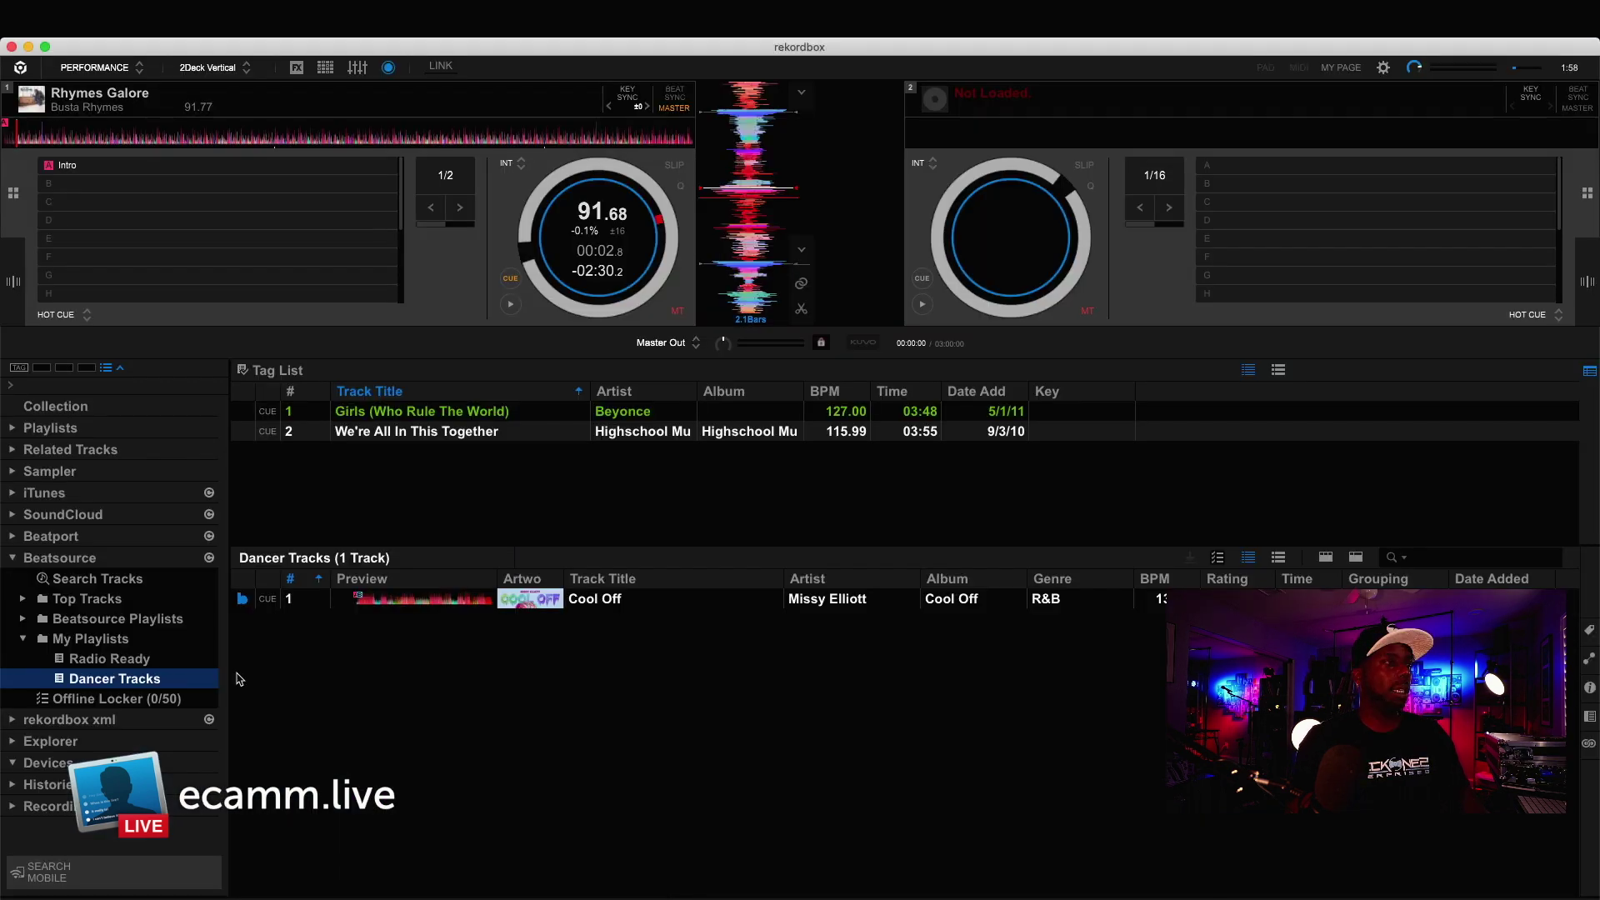
{"action": "left_click", "coordinate": [208, 558]}
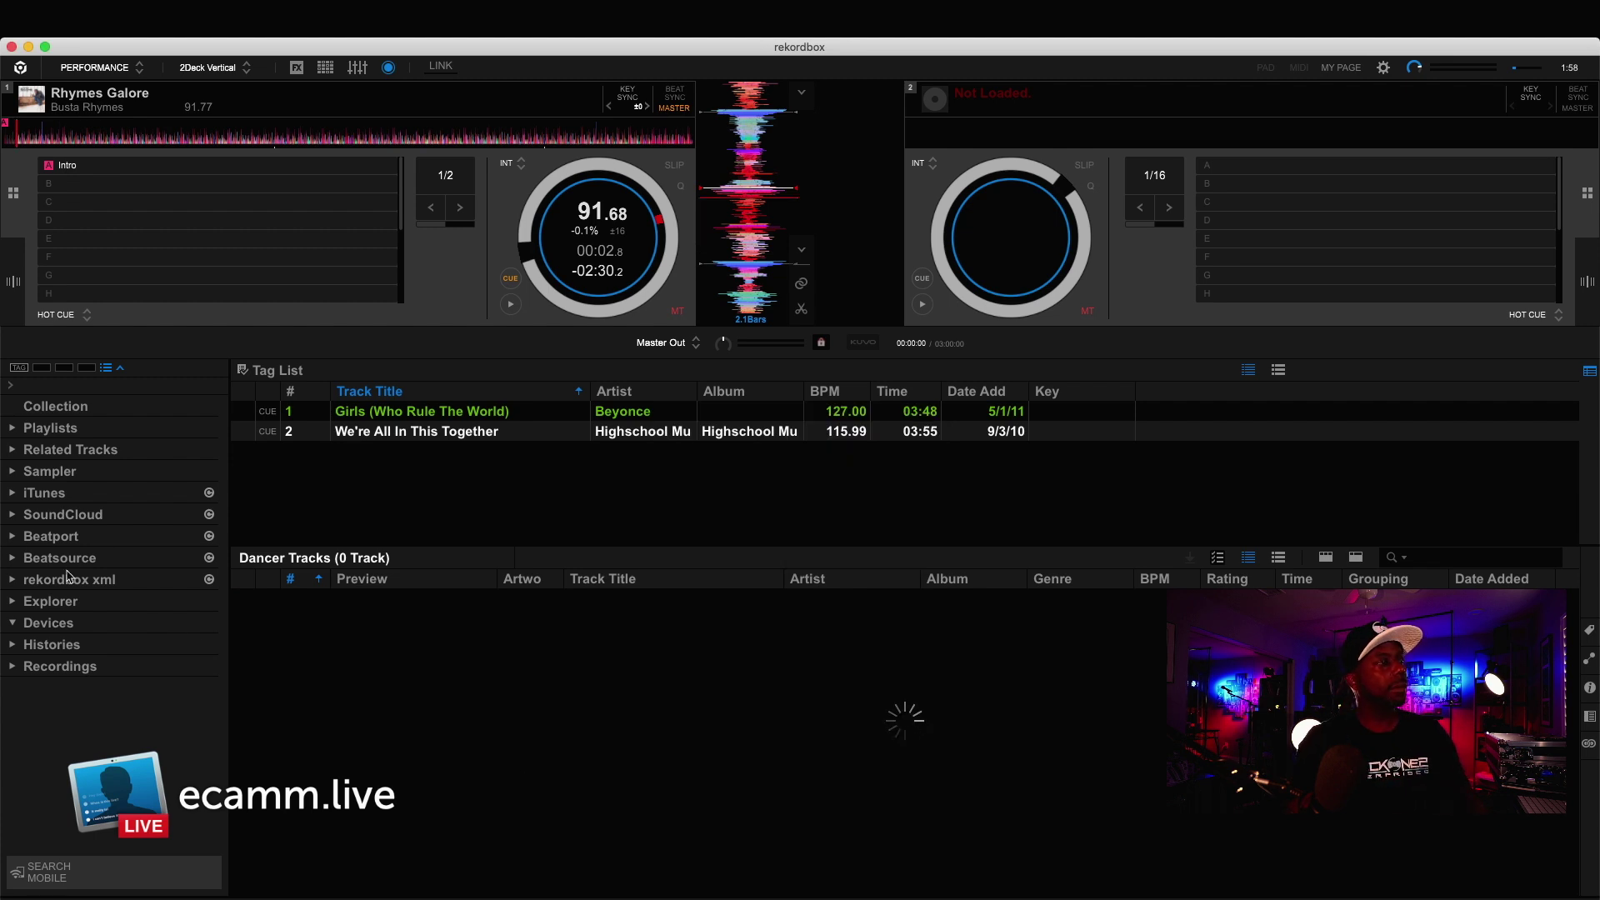
{"action": "left_click", "coordinate": [13, 560]}
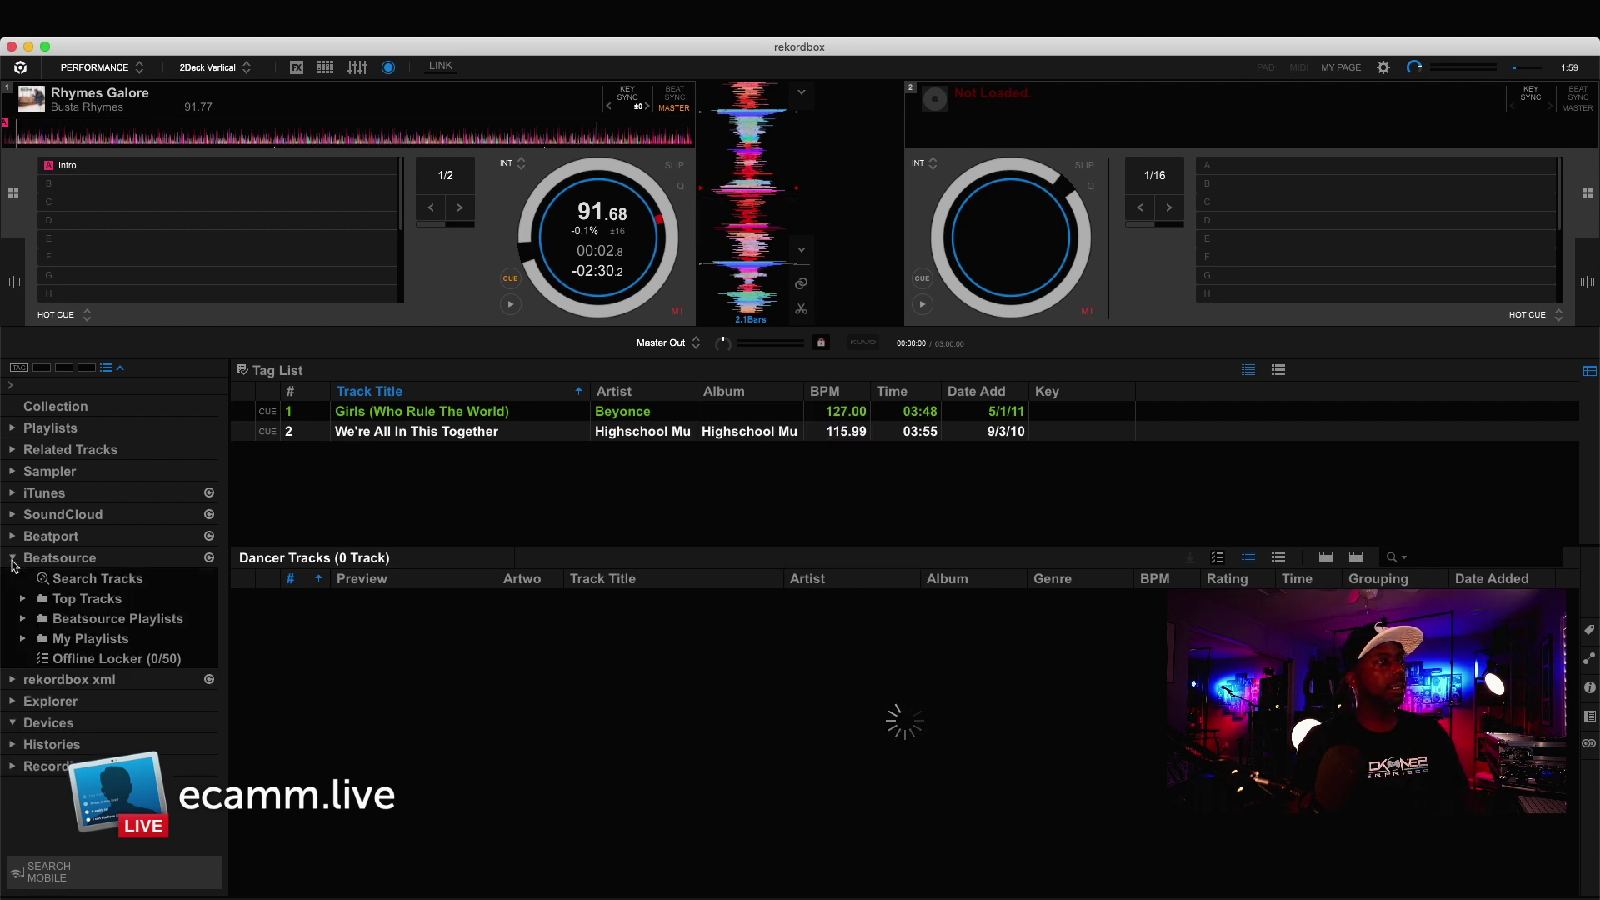
{"action": "left_click", "coordinate": [101, 640]}
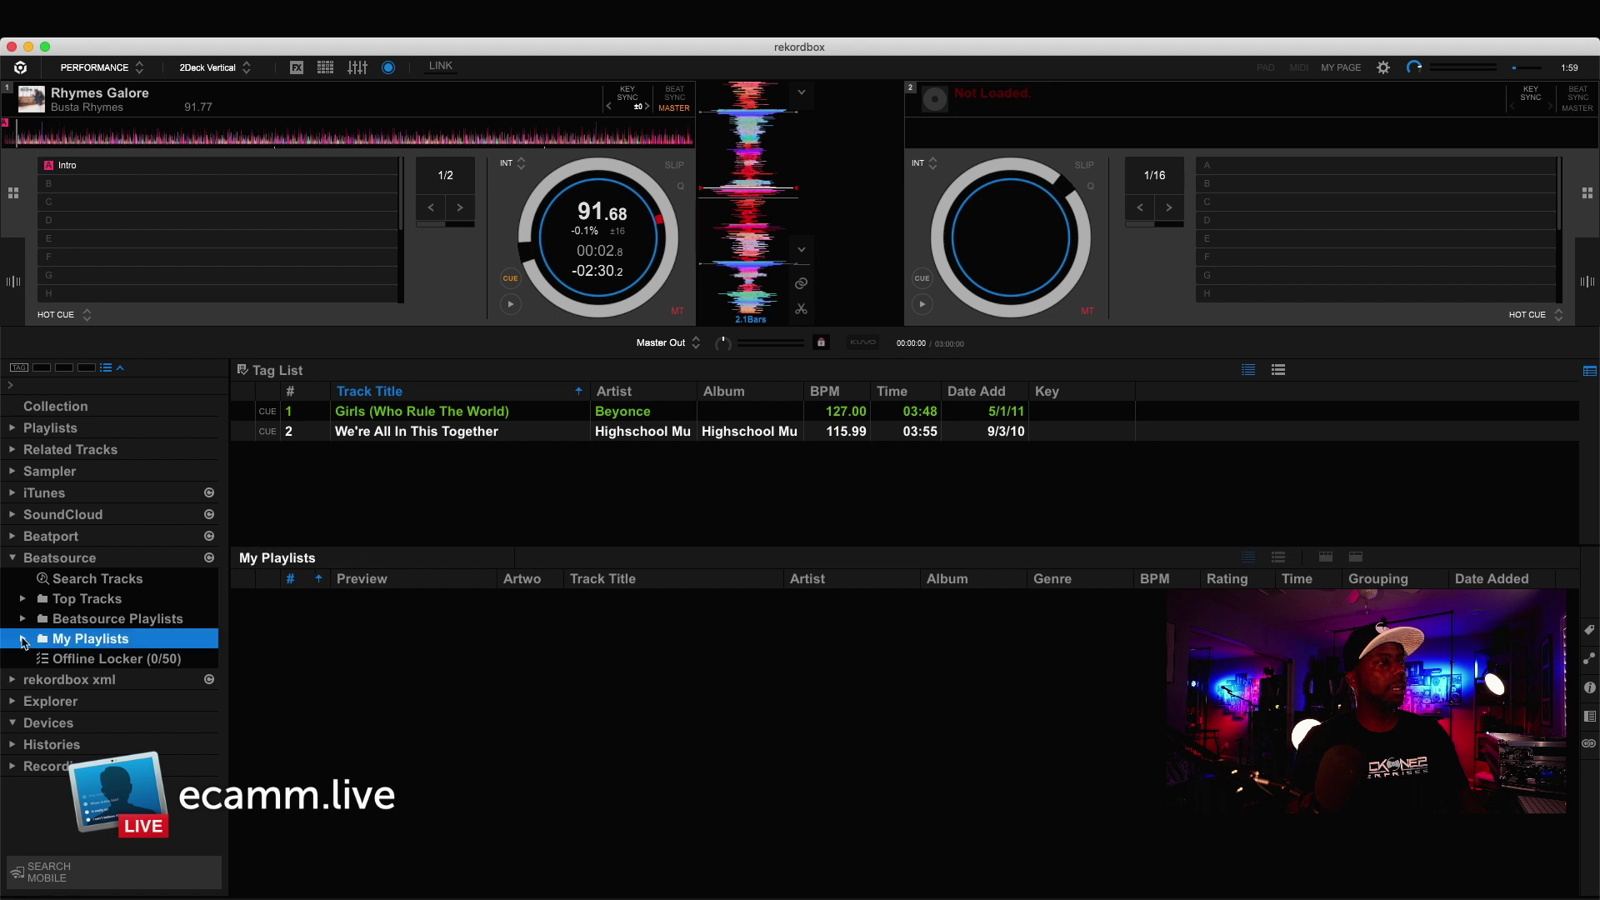
{"action": "left_click", "coordinate": [22, 638]}
{"action": "left_click", "coordinate": [110, 681]}
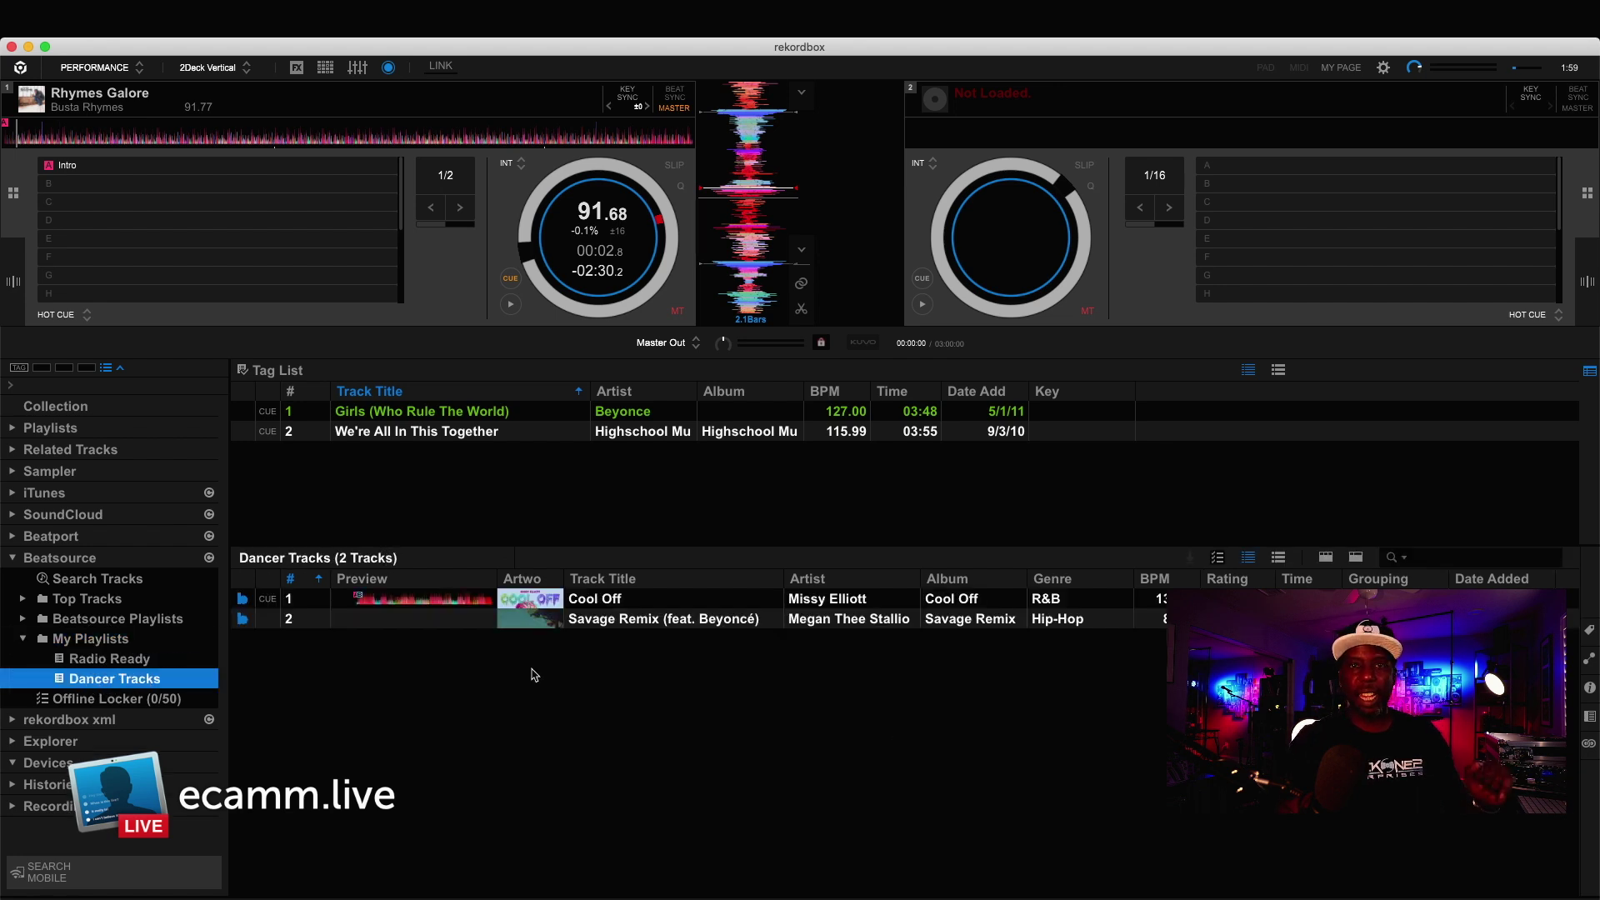
{"action": "left_click", "coordinate": [607, 618]}
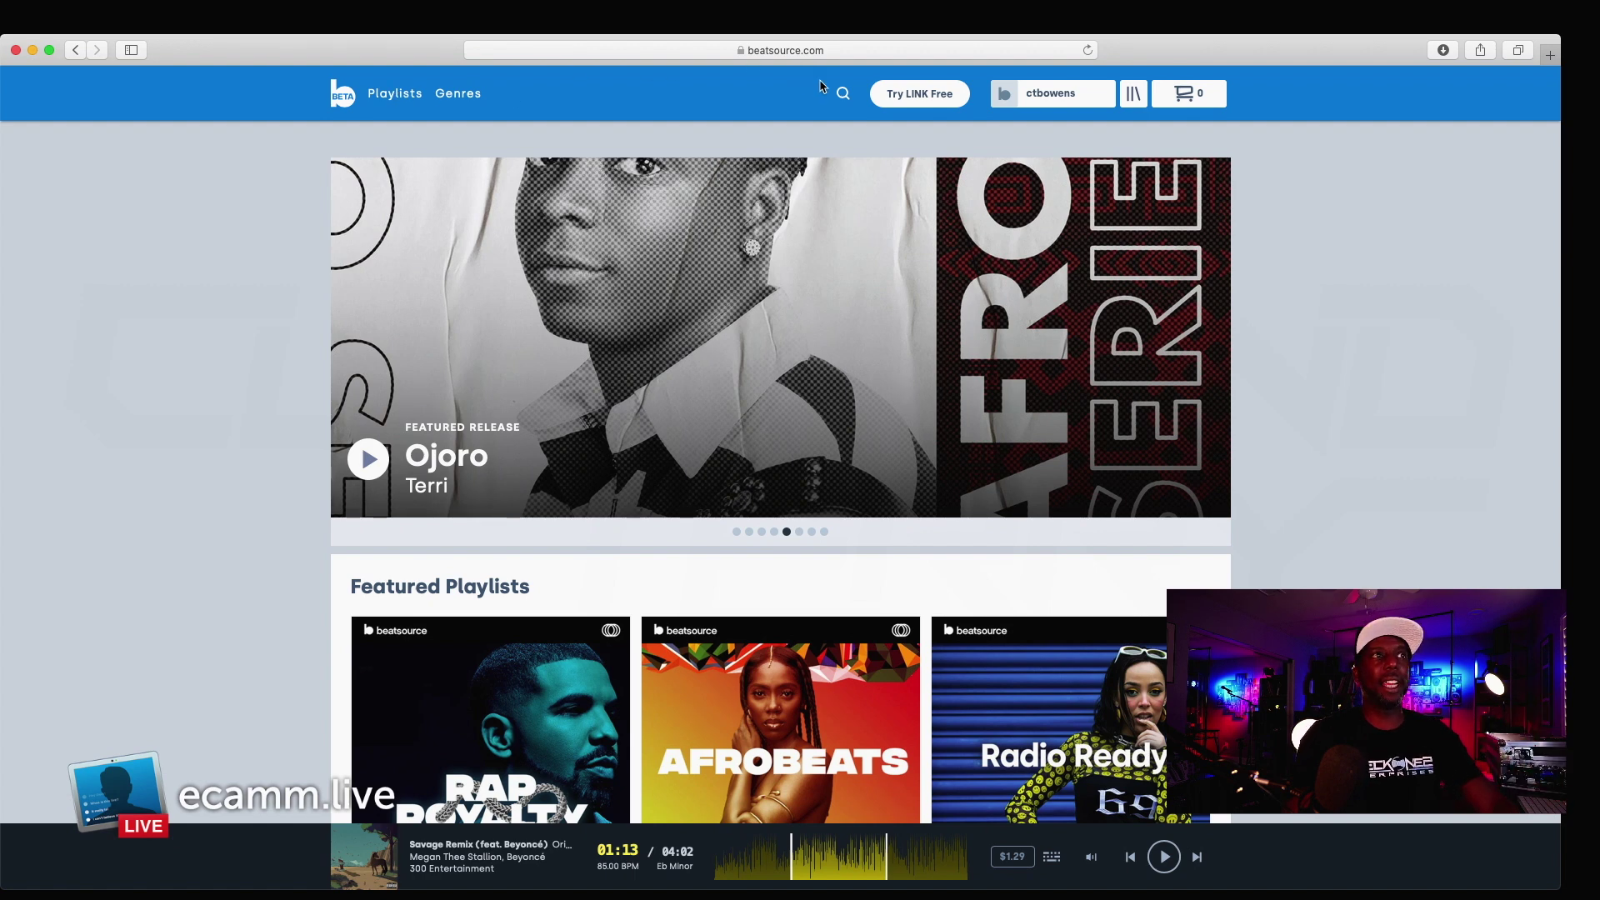
Search Beatsource for 'Kanye We' and open Kanye West's artist page.
{"action": "left_click", "coordinate": [843, 92]}
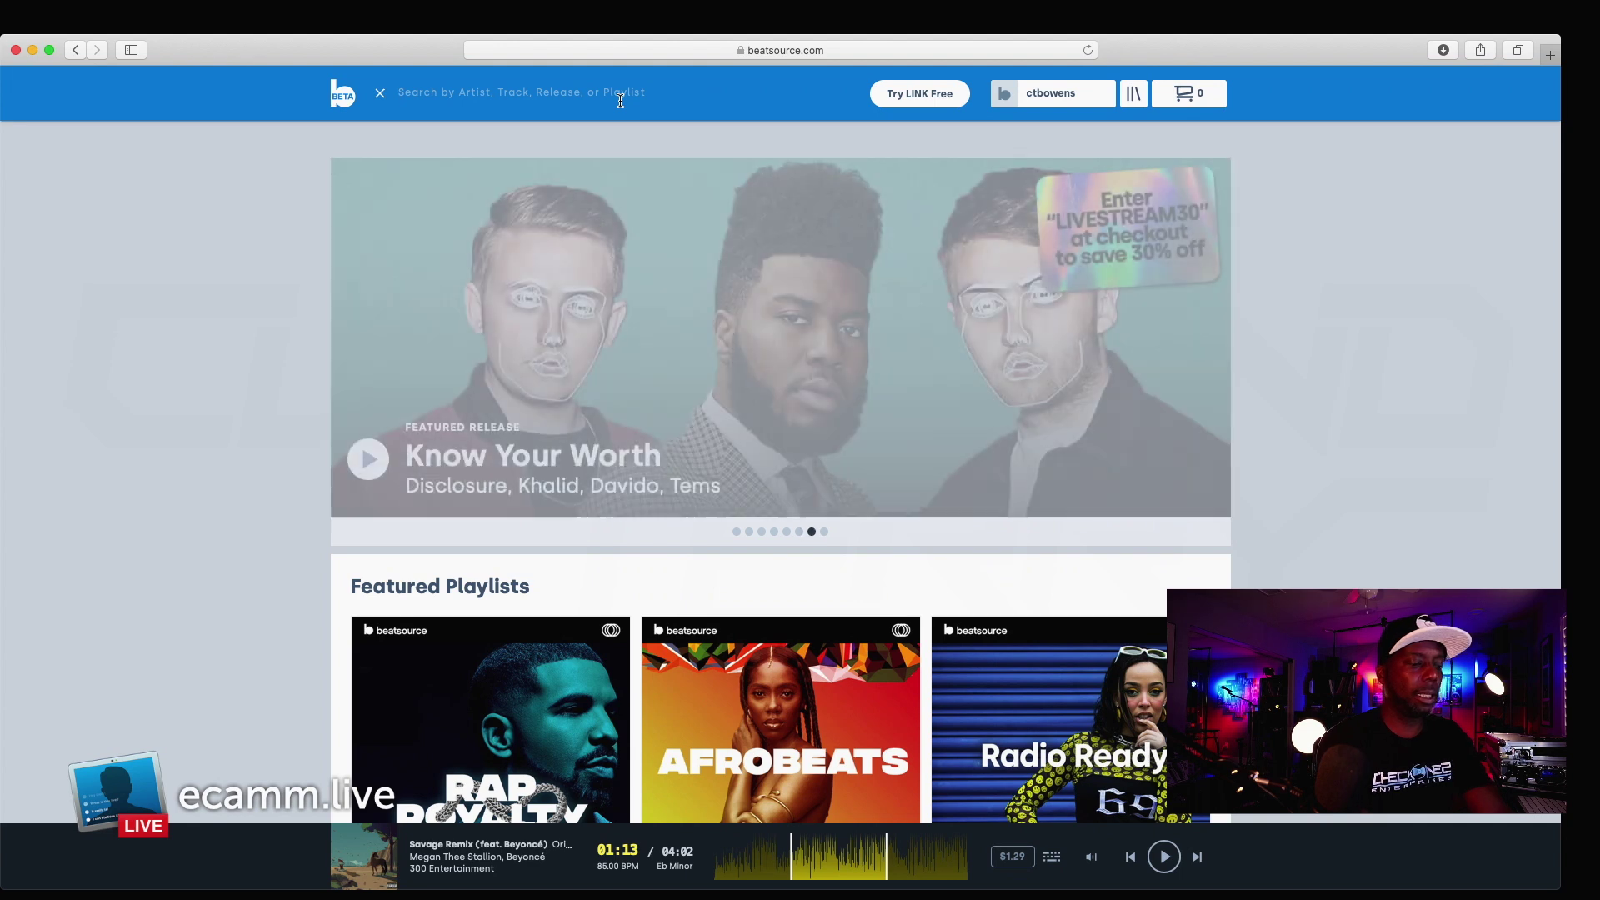
{"action": "type", "text": "Kanye West"}
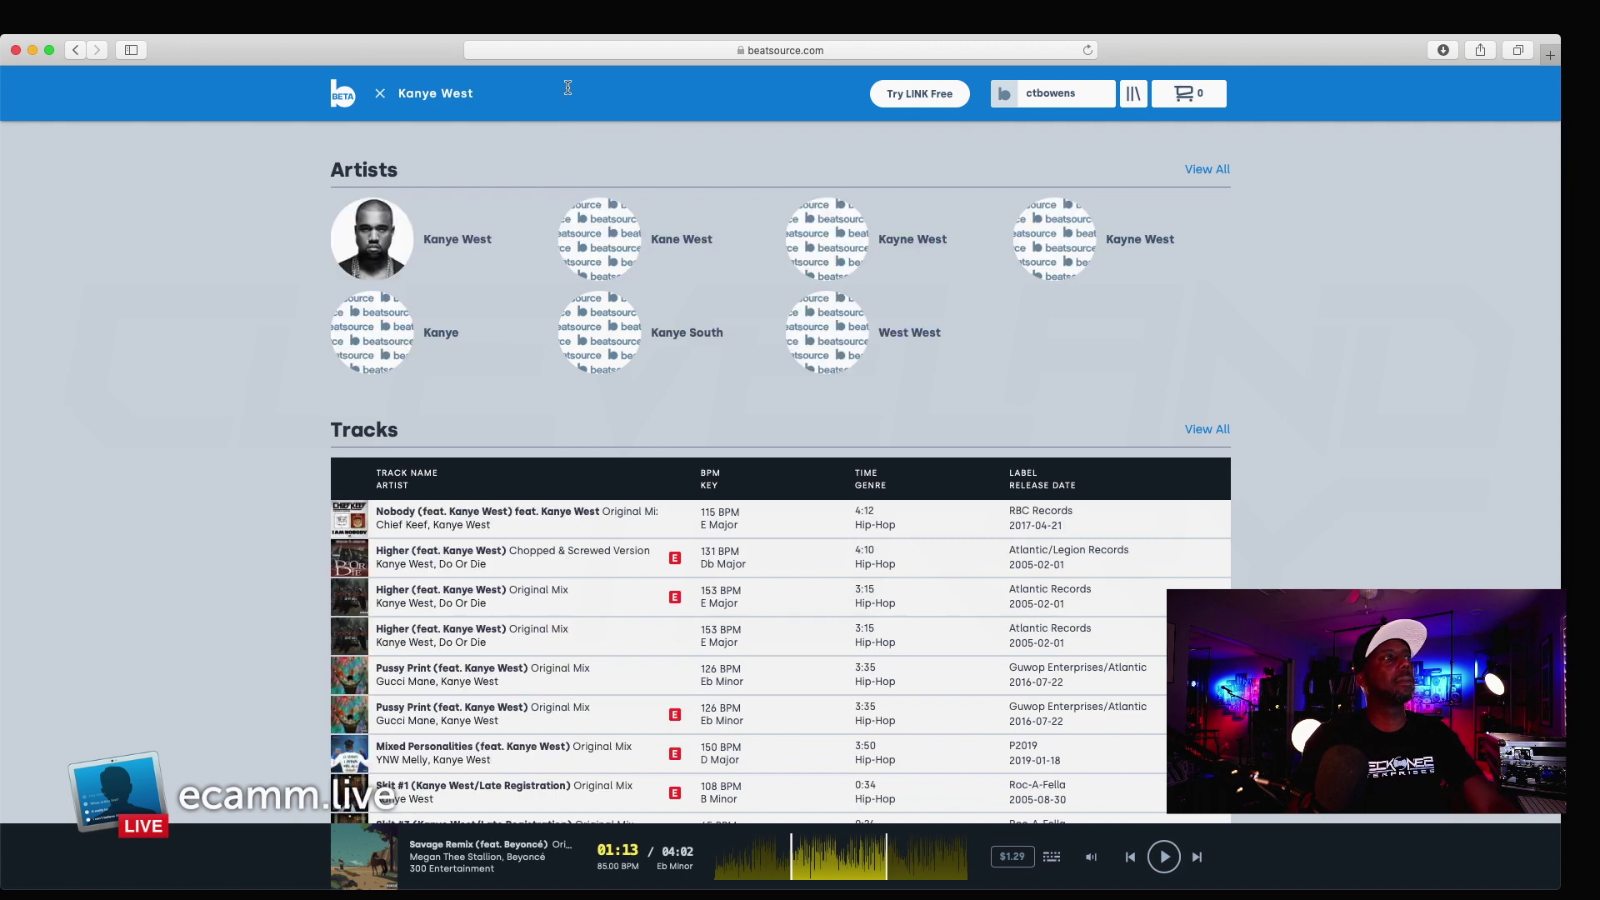
{"action": "left_click", "coordinate": [388, 247]}
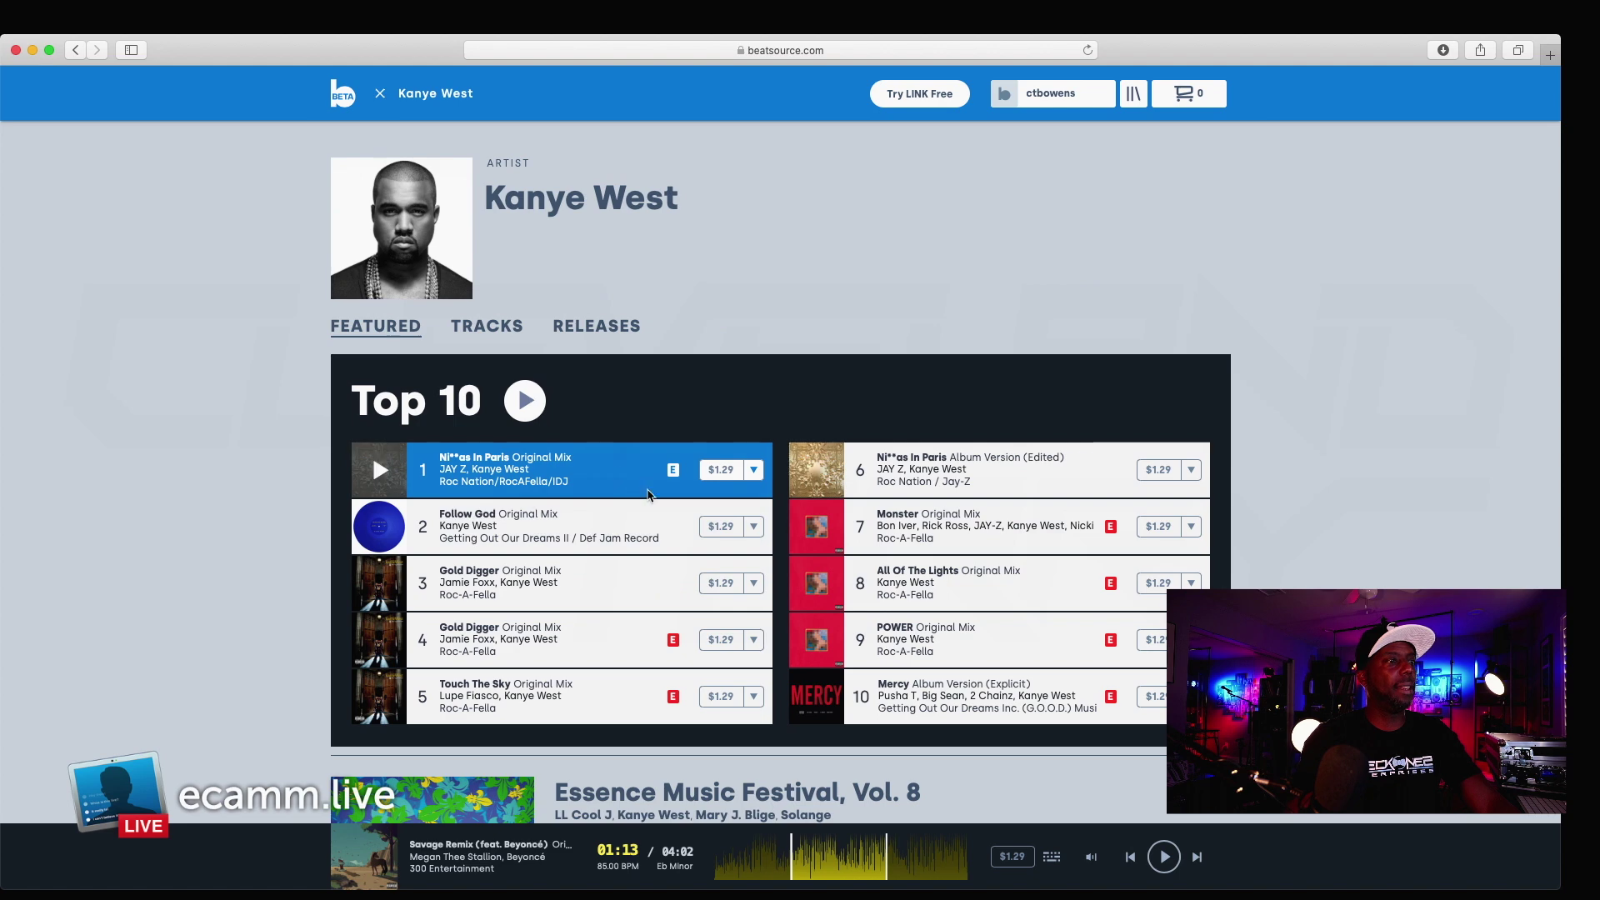
Start a new playlist from the explicit Gold Digger in Kanye West's Top 10.
{"action": "scroll", "coordinate": [596, 540], "scroll_direction": "down", "scroll_amount": 3}
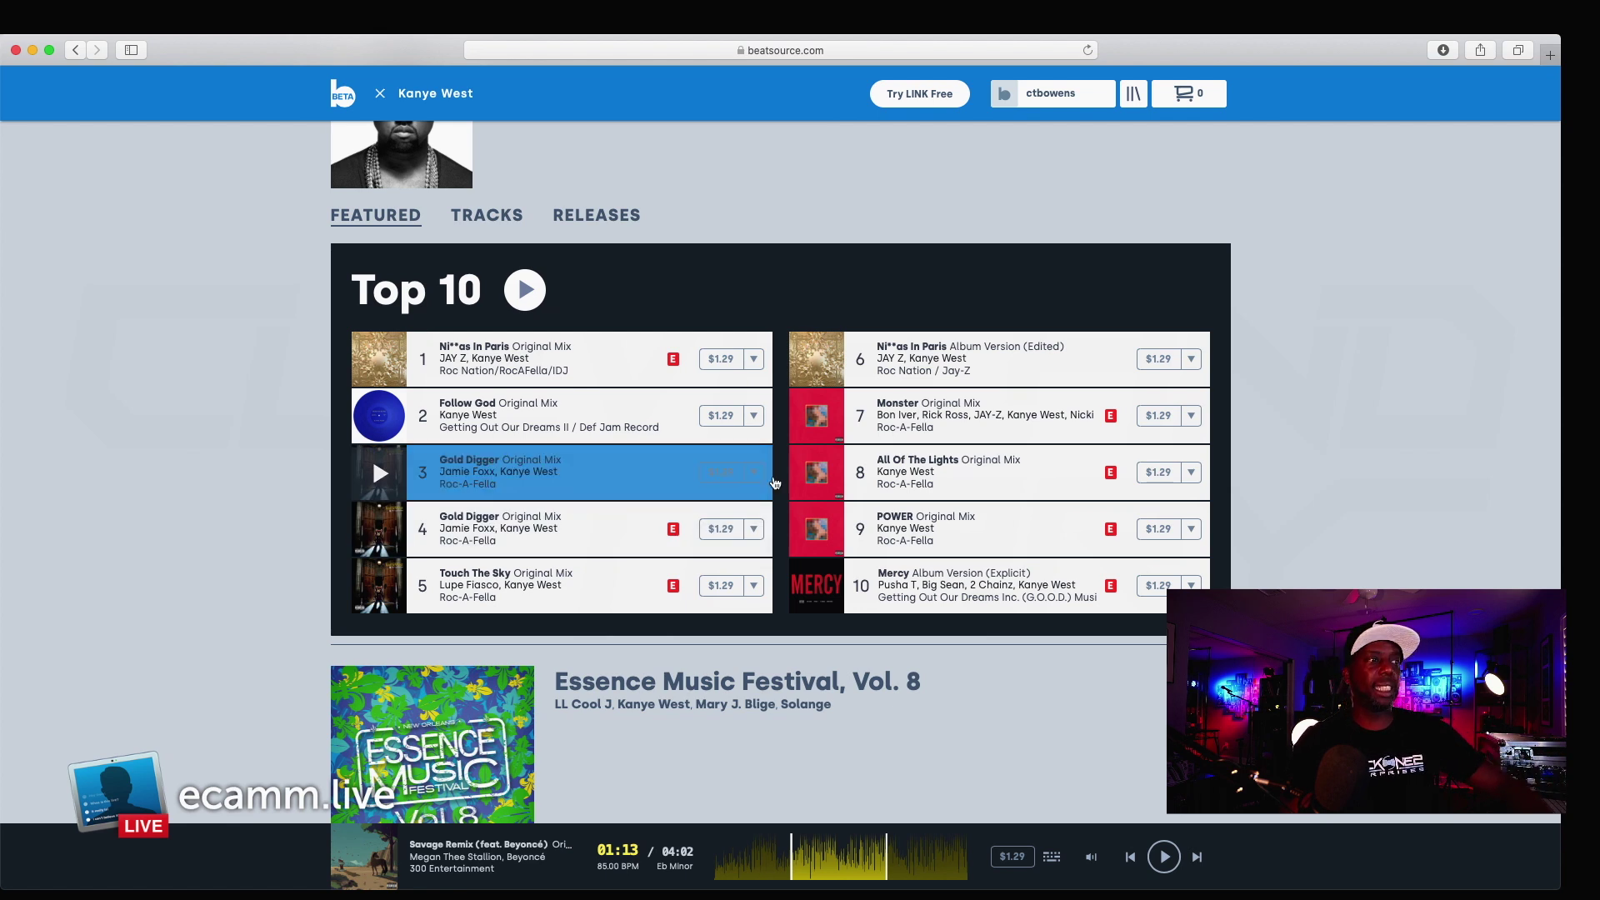
{"action": "left_click", "coordinate": [757, 474]}
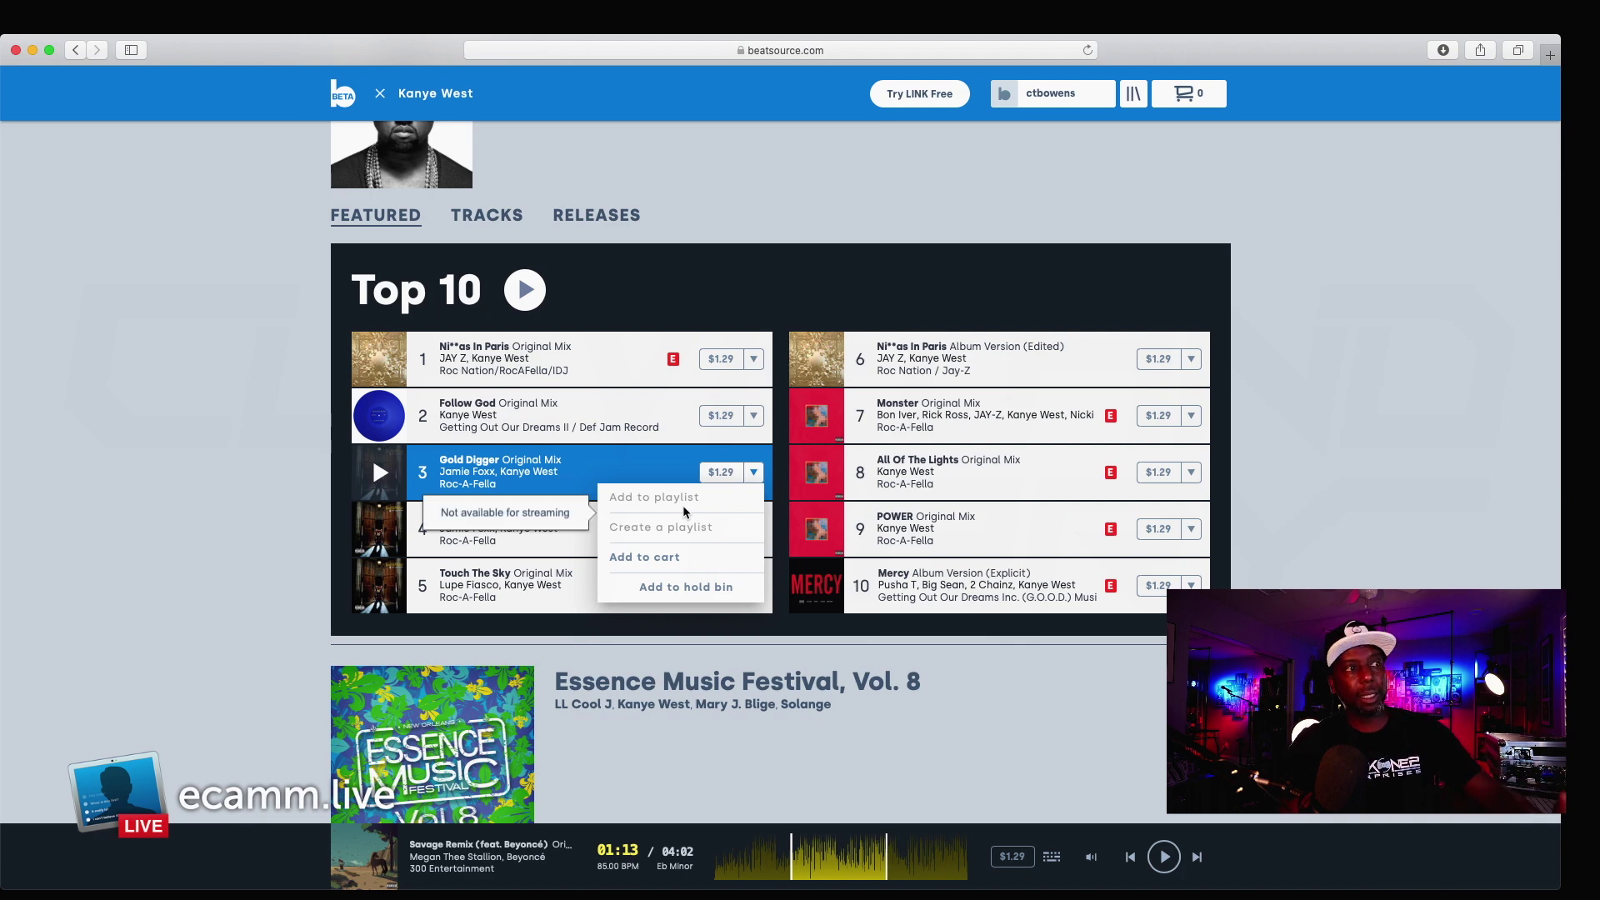
{"action": "scroll", "coordinate": [682, 504], "scroll_direction": "up", "scroll_amount": 3}
{"action": "left_click", "coordinate": [756, 640]}
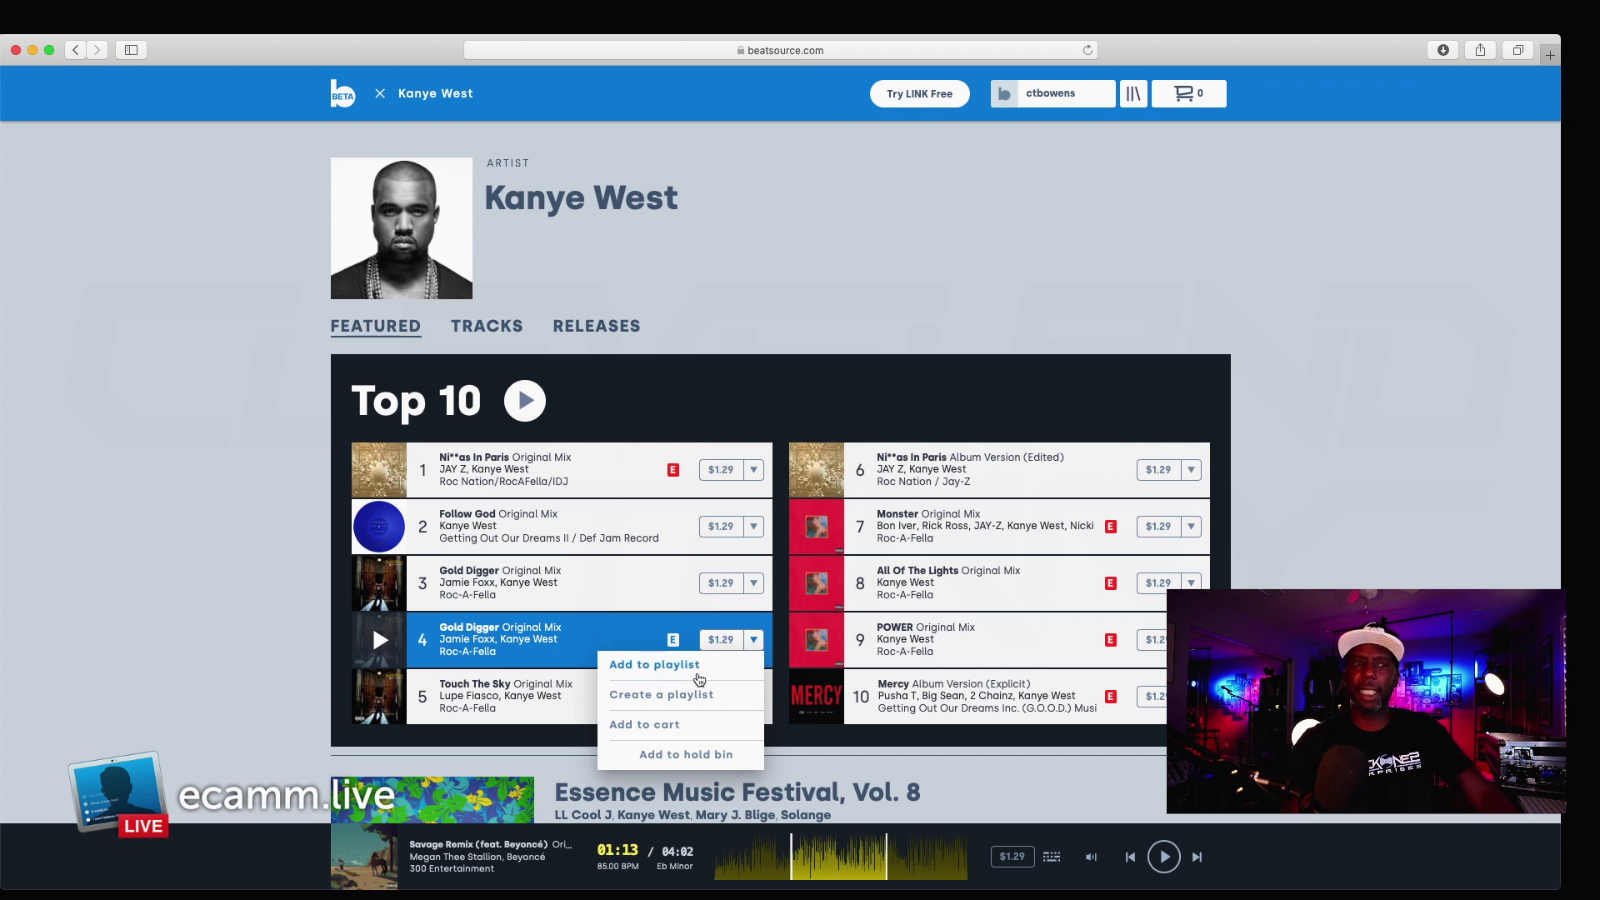
{"action": "left_click", "coordinate": [757, 584]}
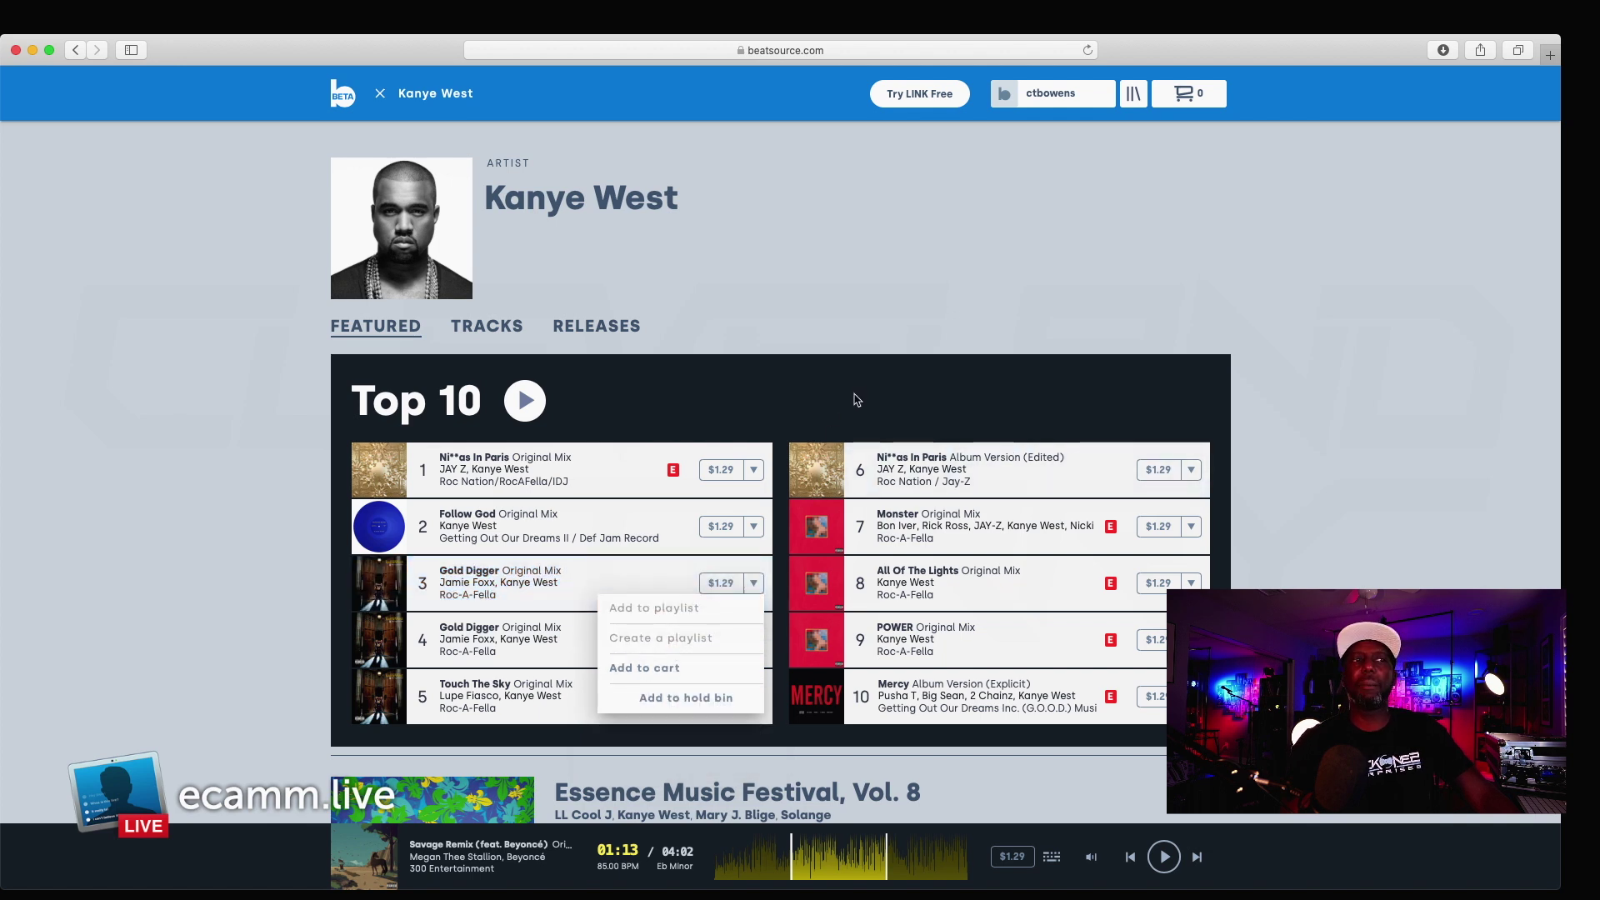
{"action": "left_click", "coordinate": [1198, 471]}
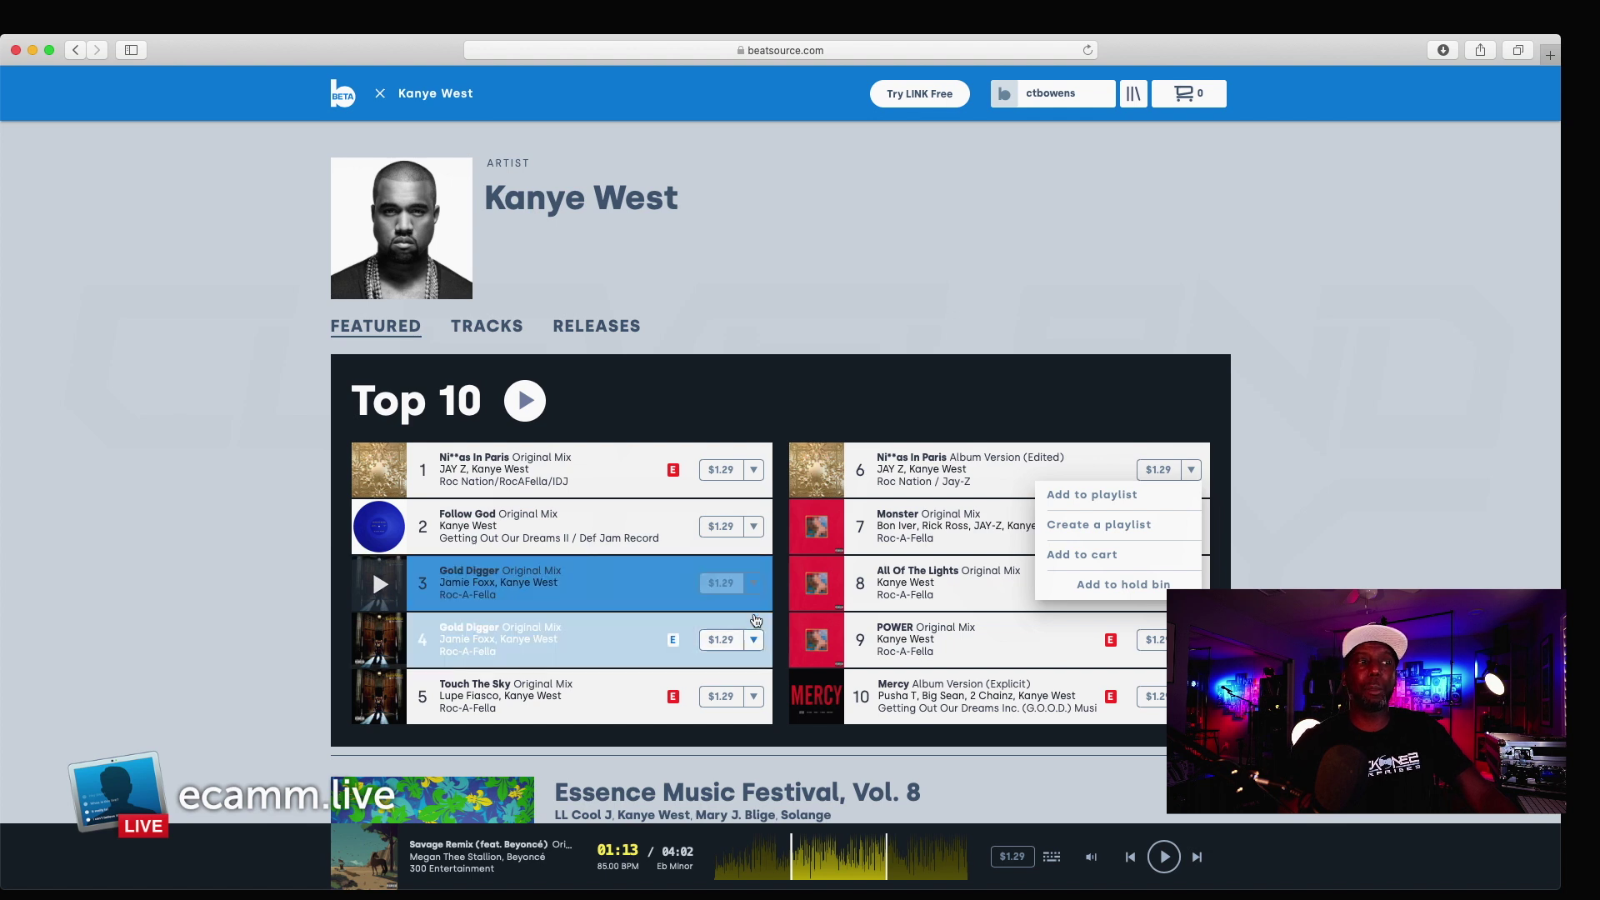
{"action": "left_click", "coordinate": [756, 641]}
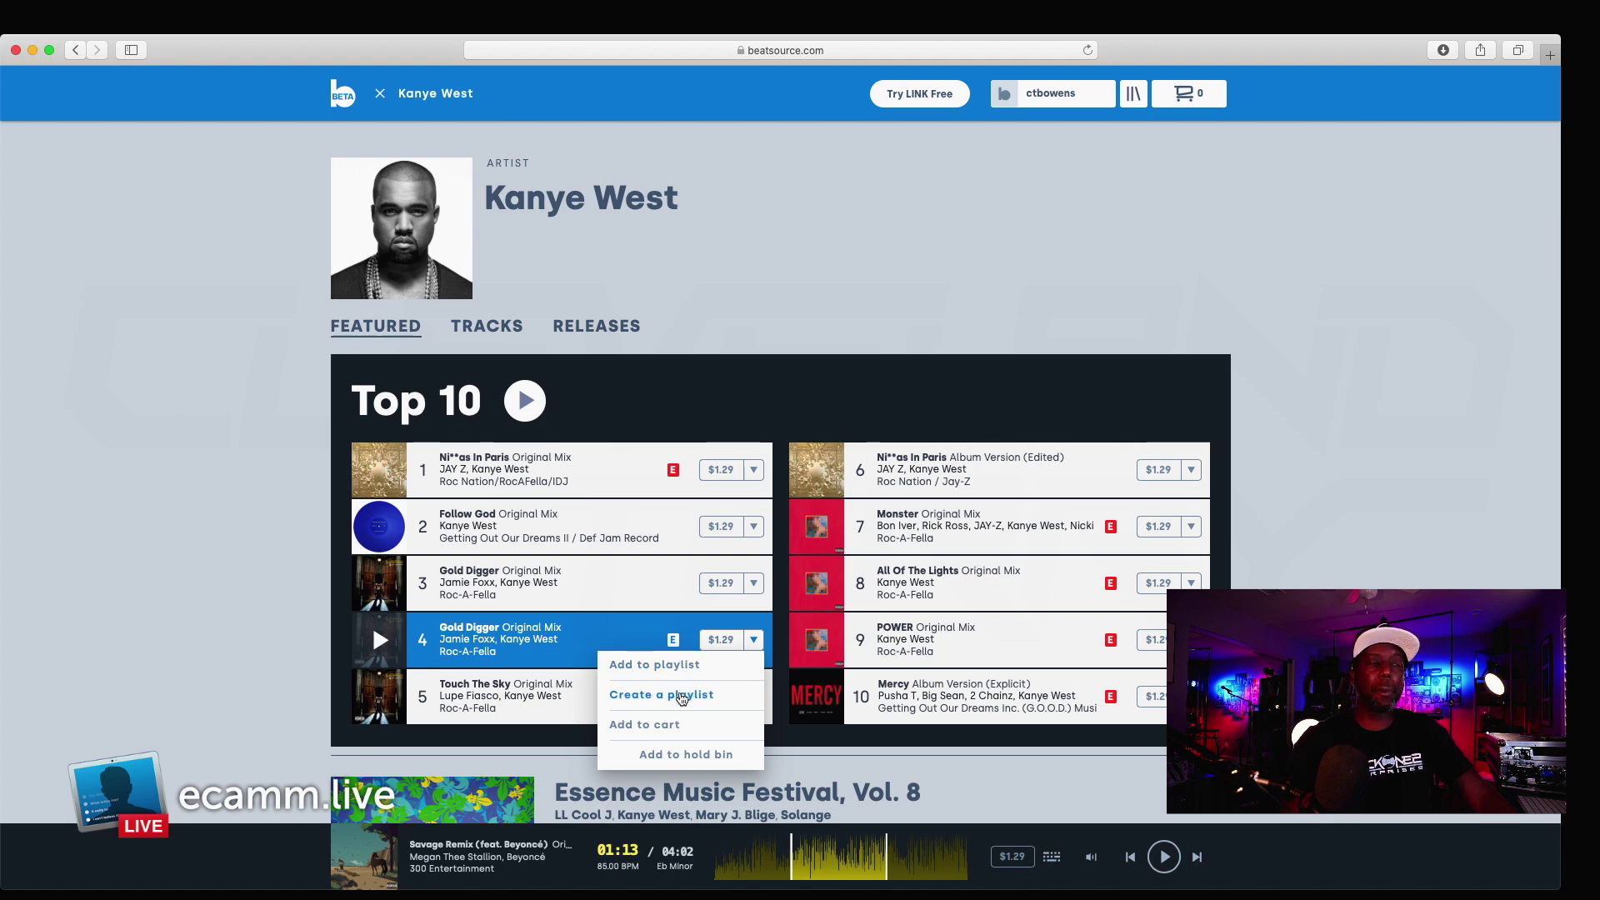
{"action": "left_click", "coordinate": [682, 696]}
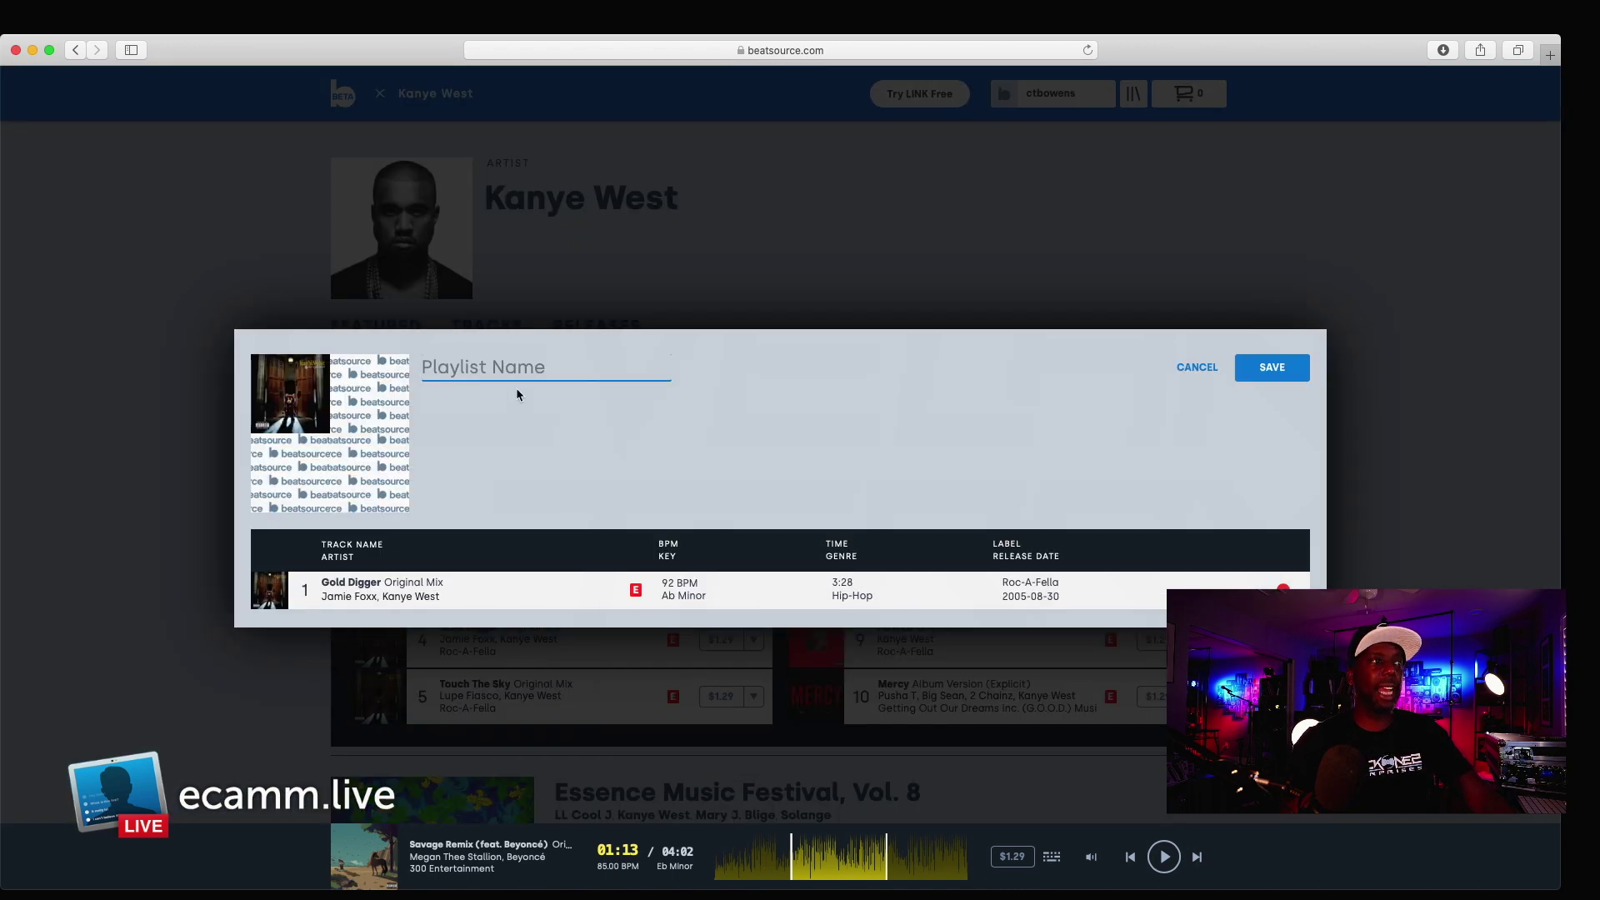
Name the new playlist 'Hip Hop Favorites' and save it.
{"action": "type", "text": "Hip HOp"}
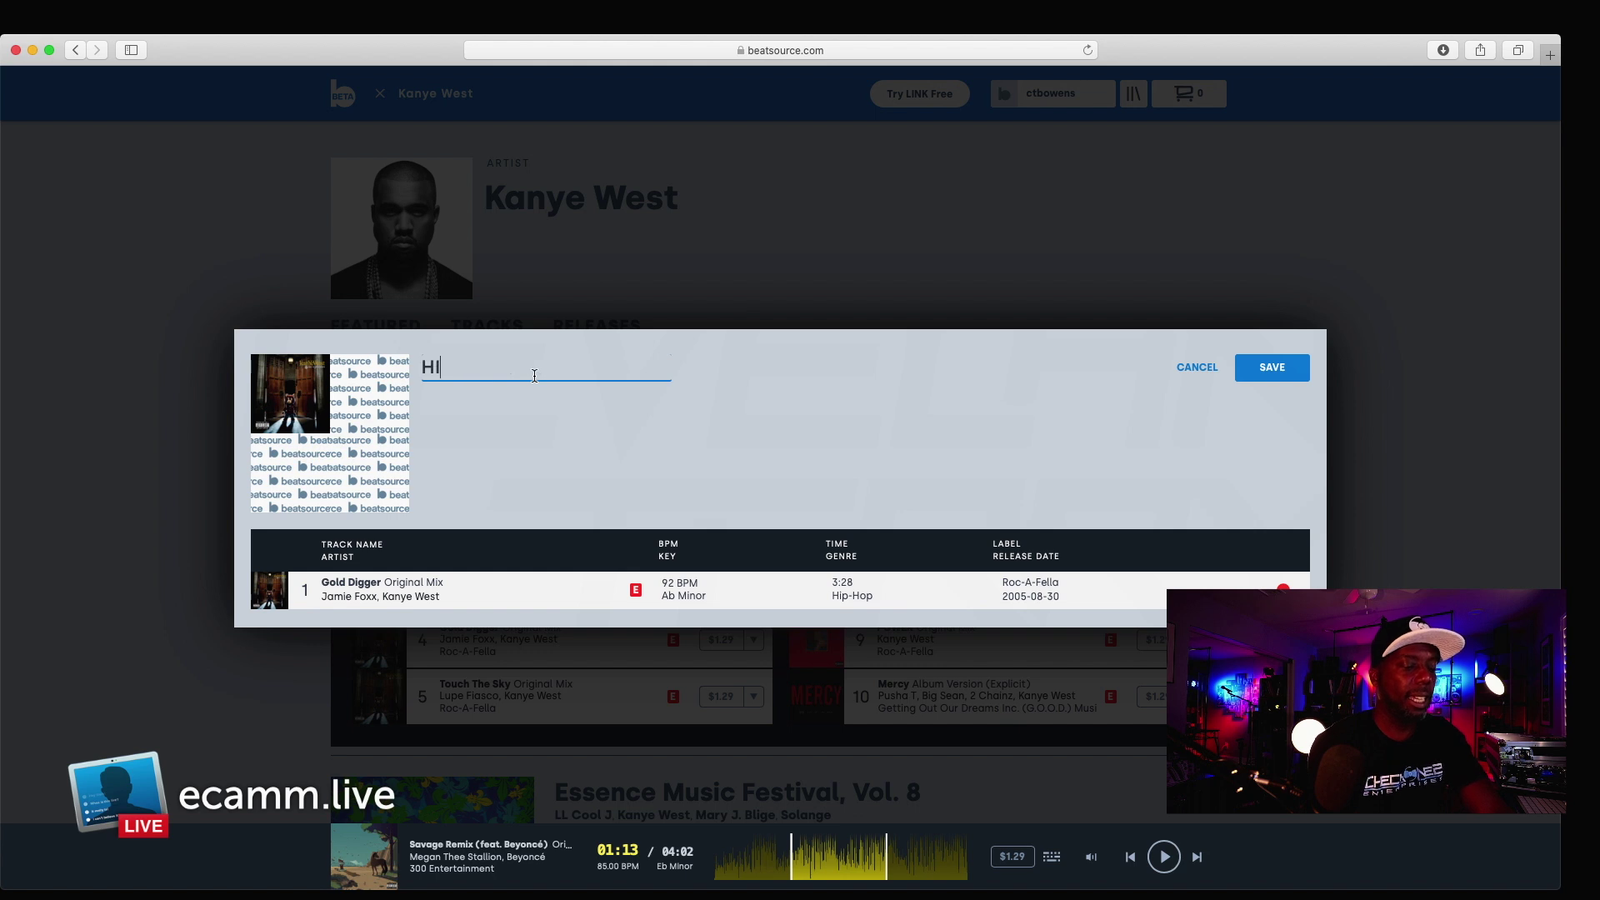
{"action": "key", "text": "BackSpace"}
{"action": "key", "text": "BackSpace"}
{"action": "key", "text": "BackSpace"}
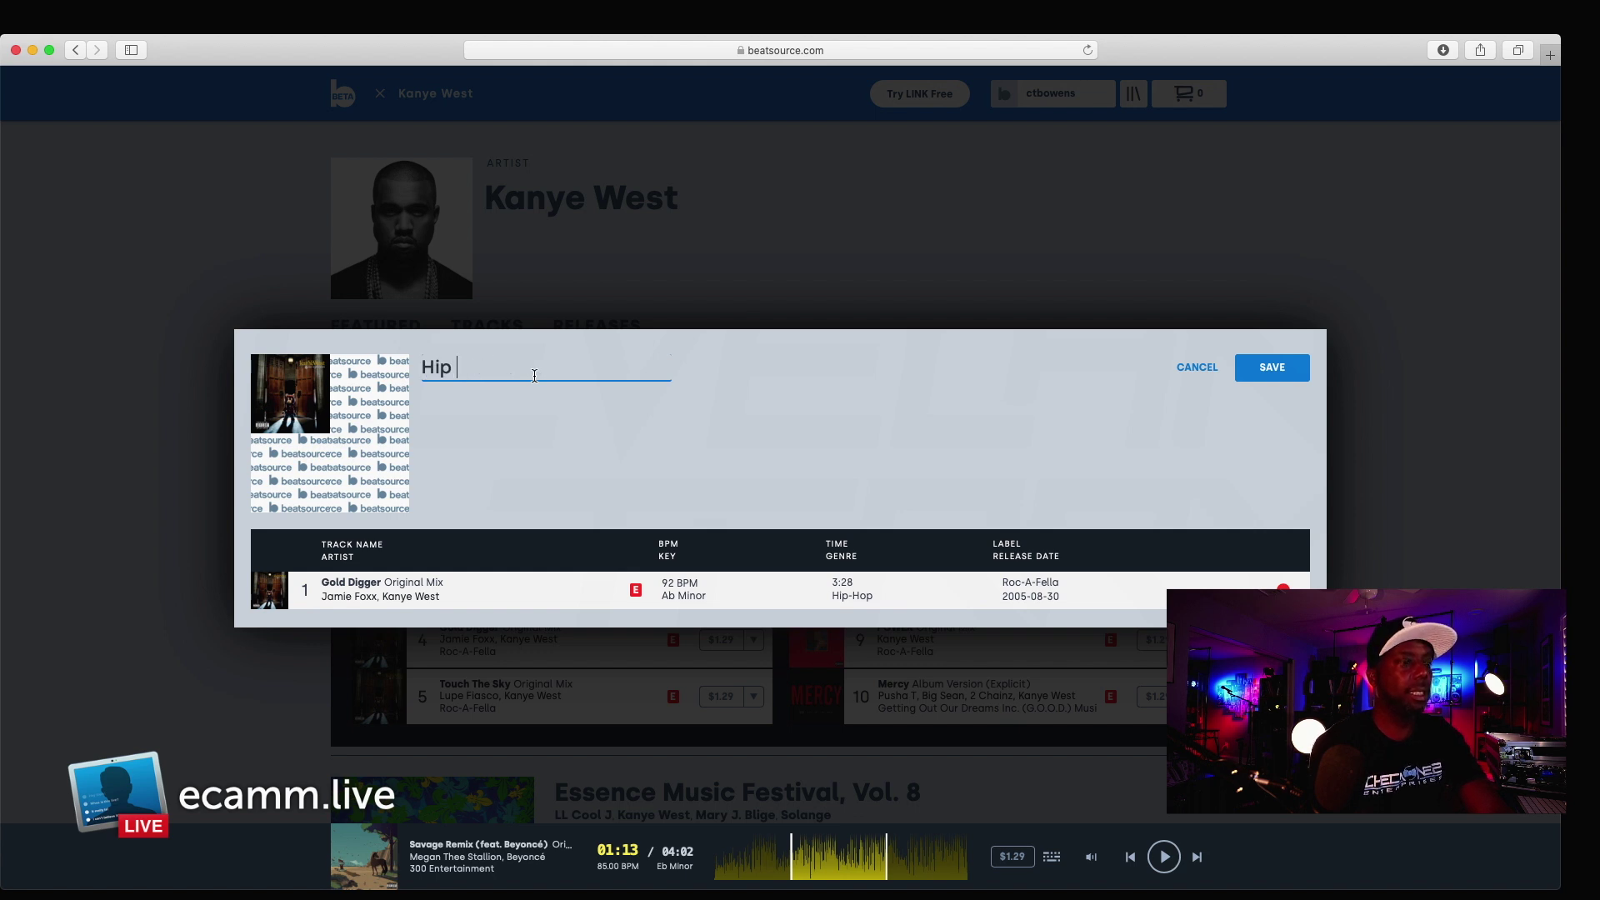
{"action": "type", "text": "Hop Fav"}
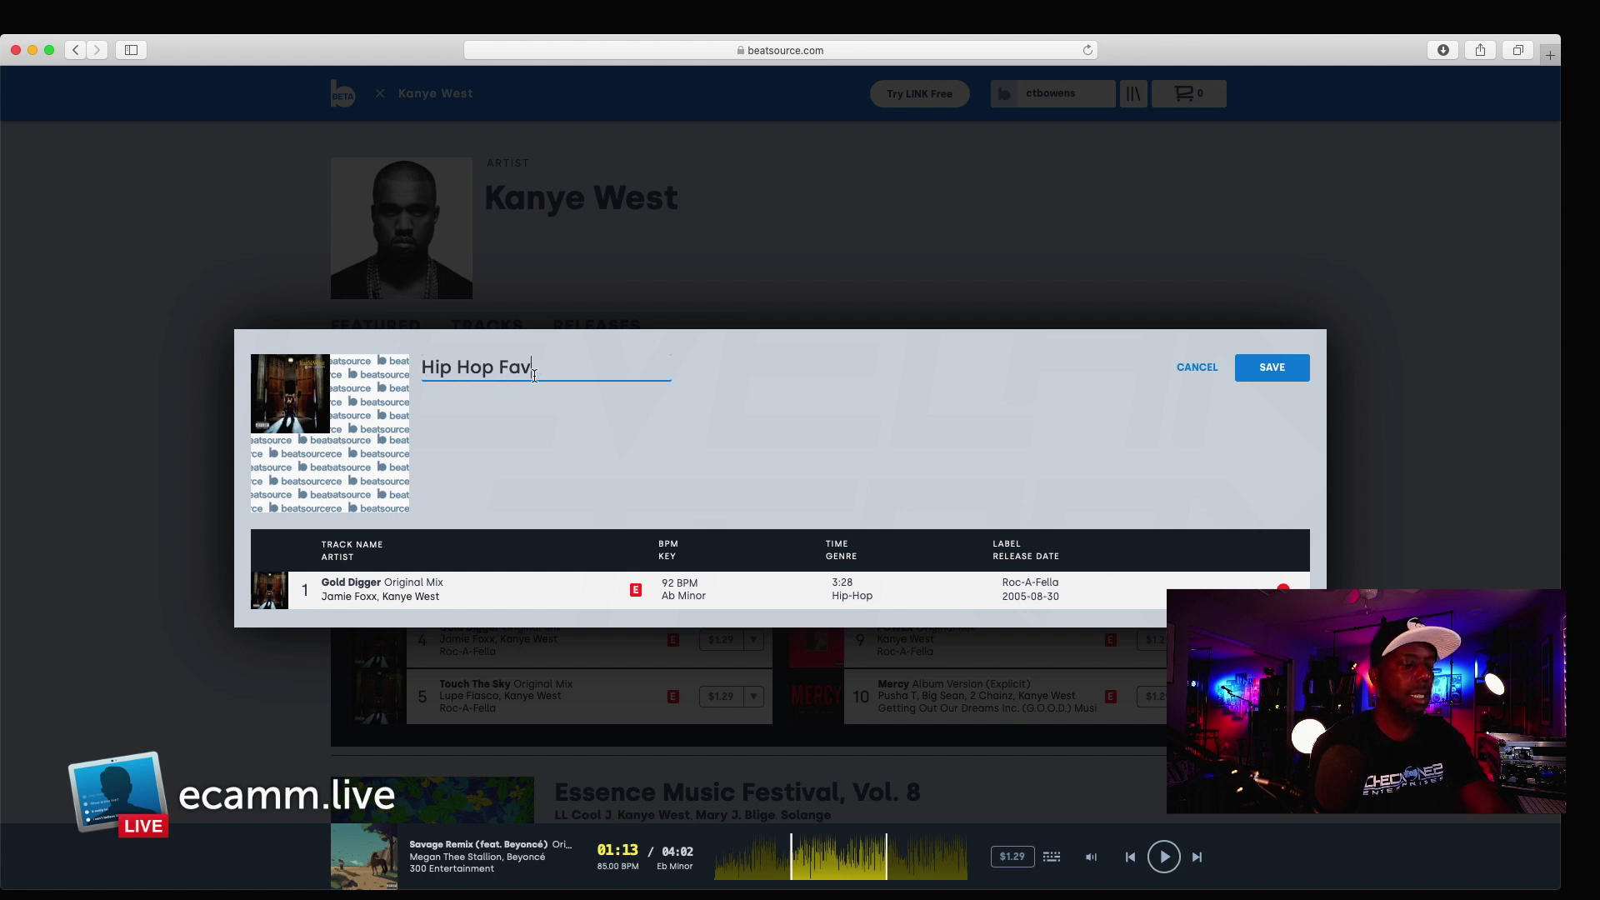
{"action": "type", "text": "orites"}
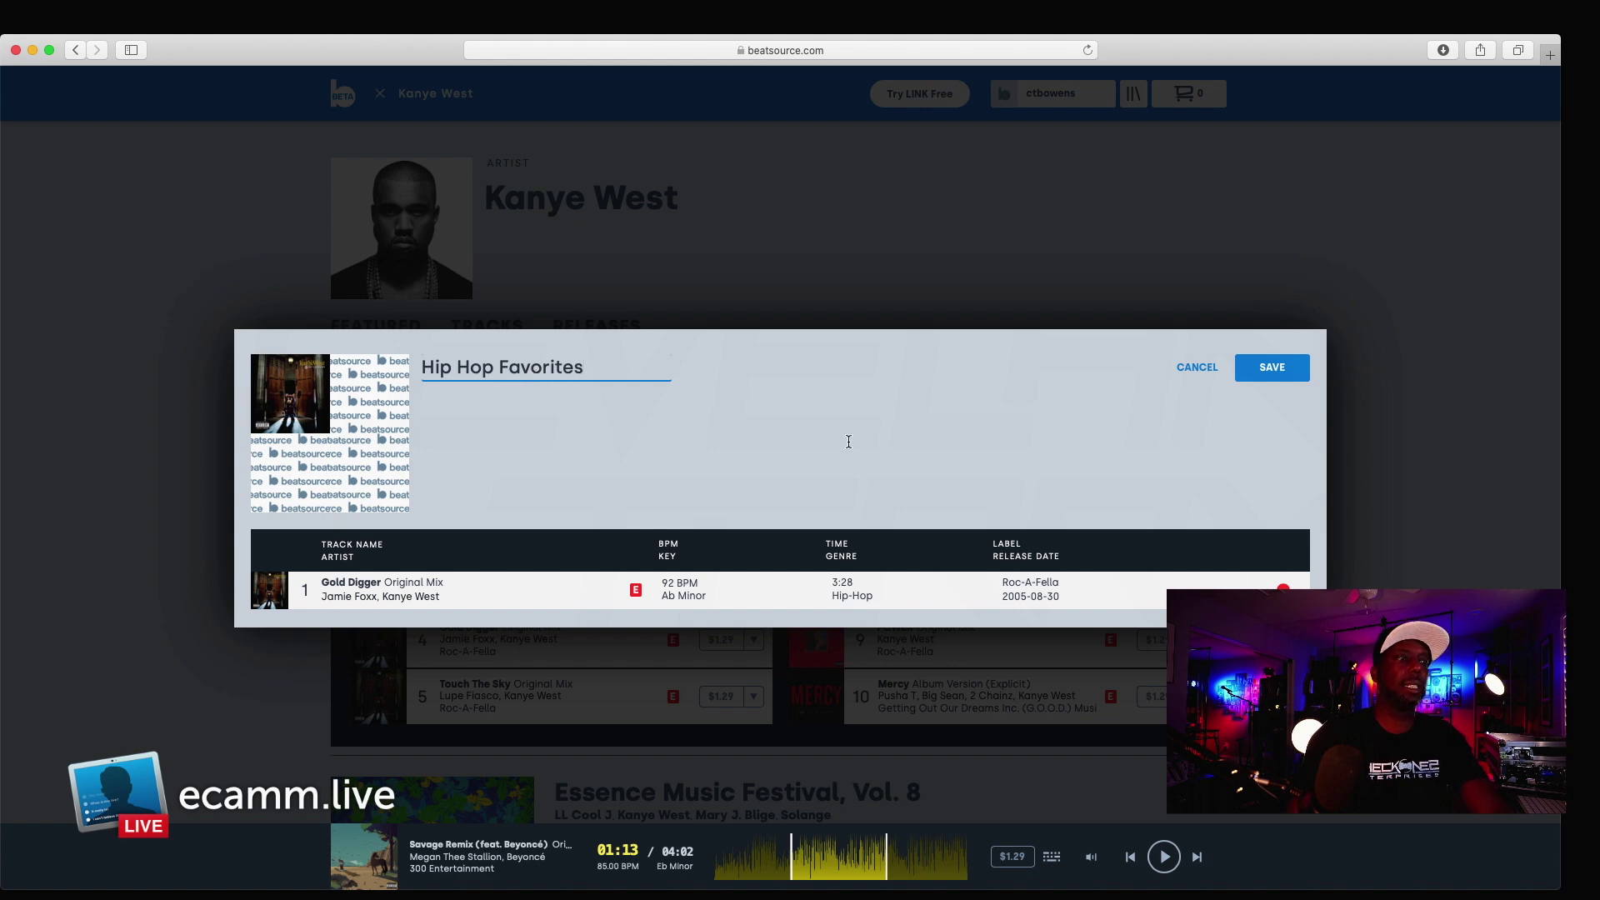
{"action": "left_click", "coordinate": [1267, 368]}
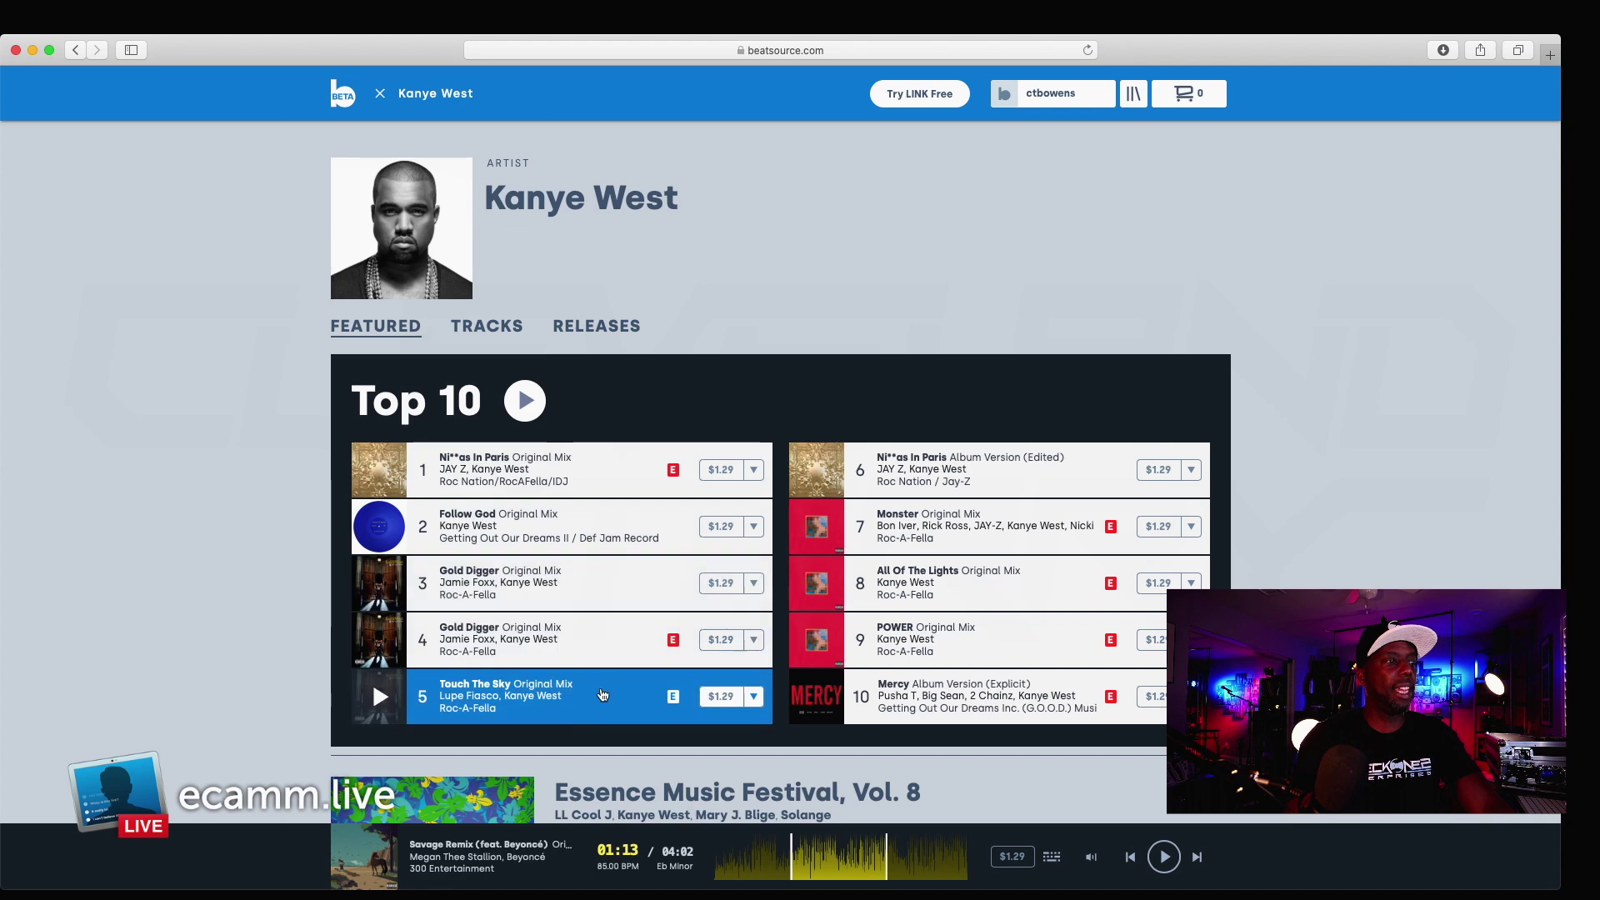
Add Touch The Sky and POWER to the Hip Hop Favorites playlist.
{"action": "left_click", "coordinate": [755, 696]}
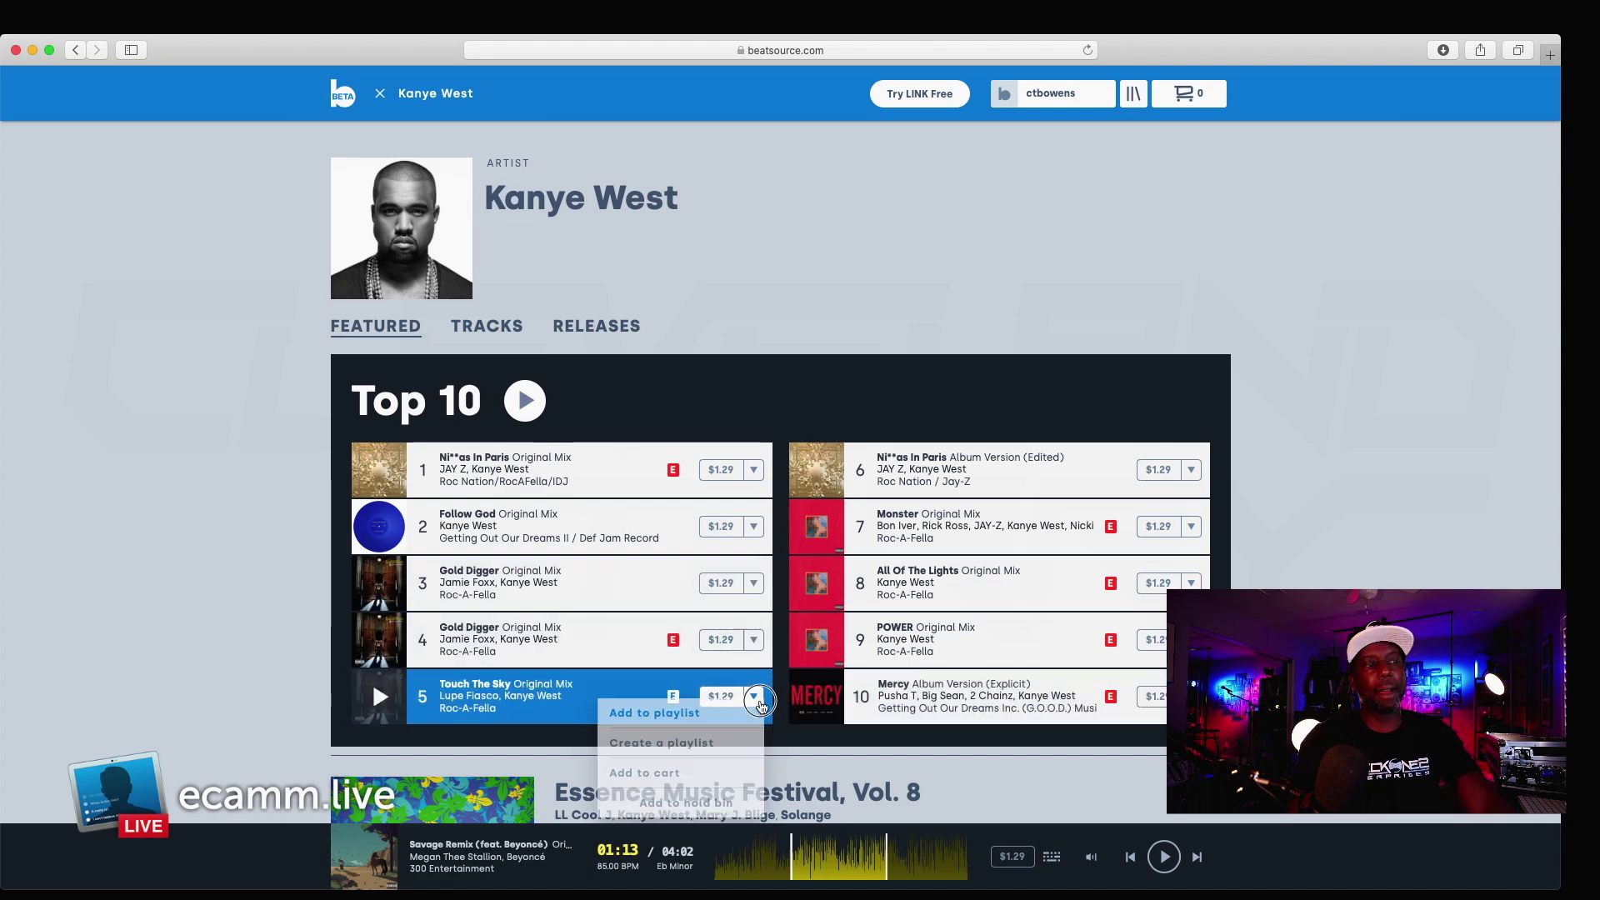
{"action": "left_click", "coordinate": [691, 723]}
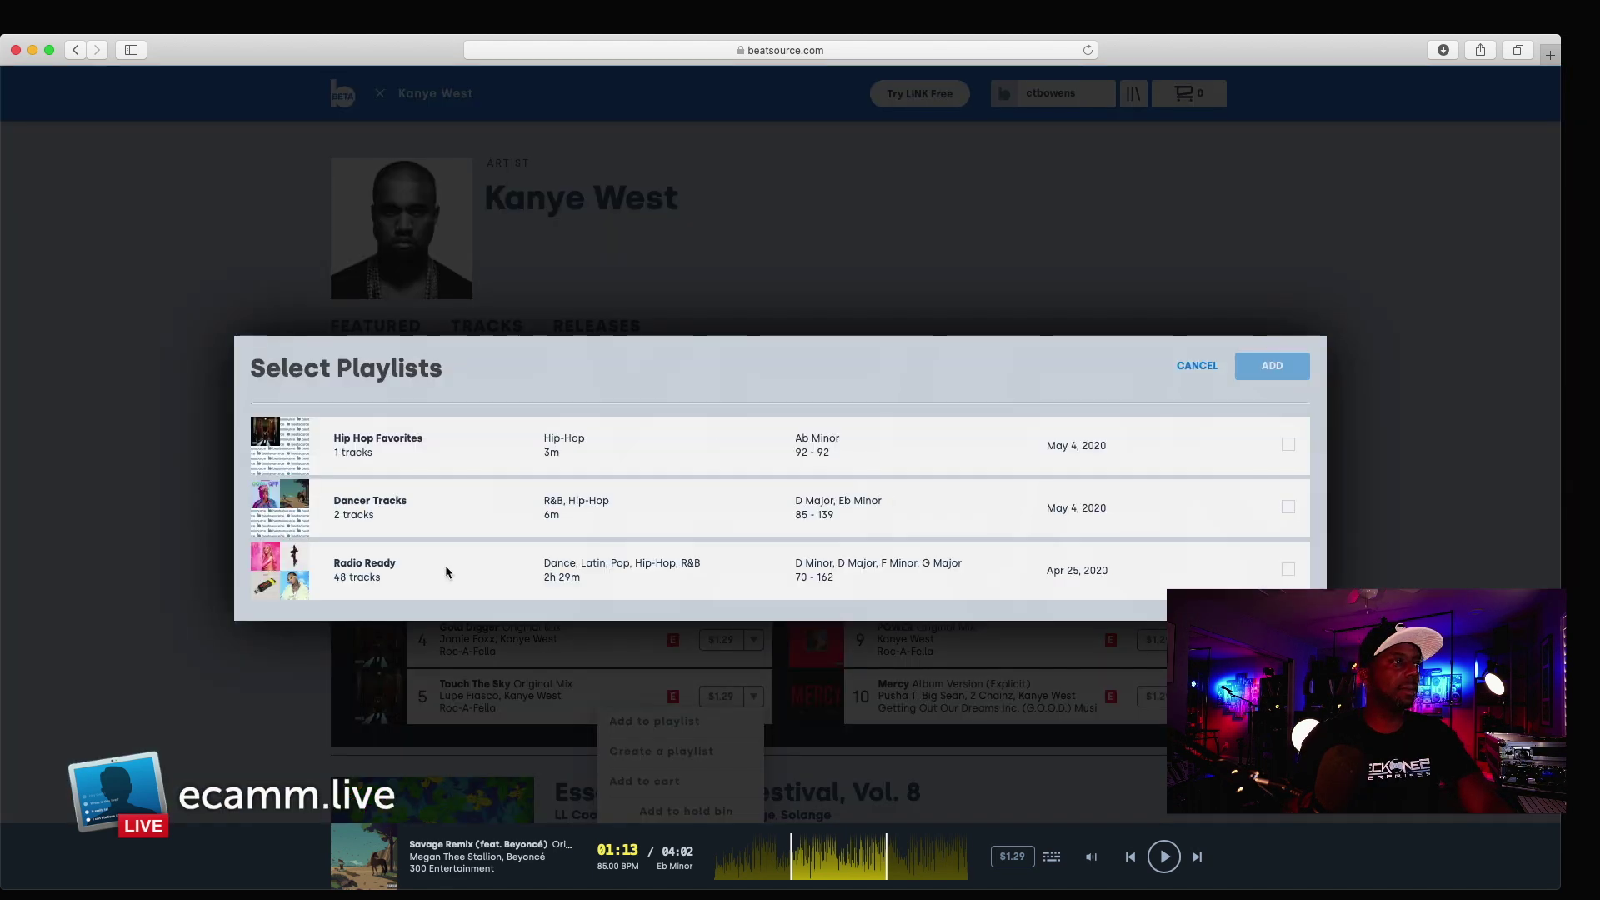
{"action": "left_click", "coordinate": [1288, 444]}
{"action": "left_click", "coordinate": [1271, 366]}
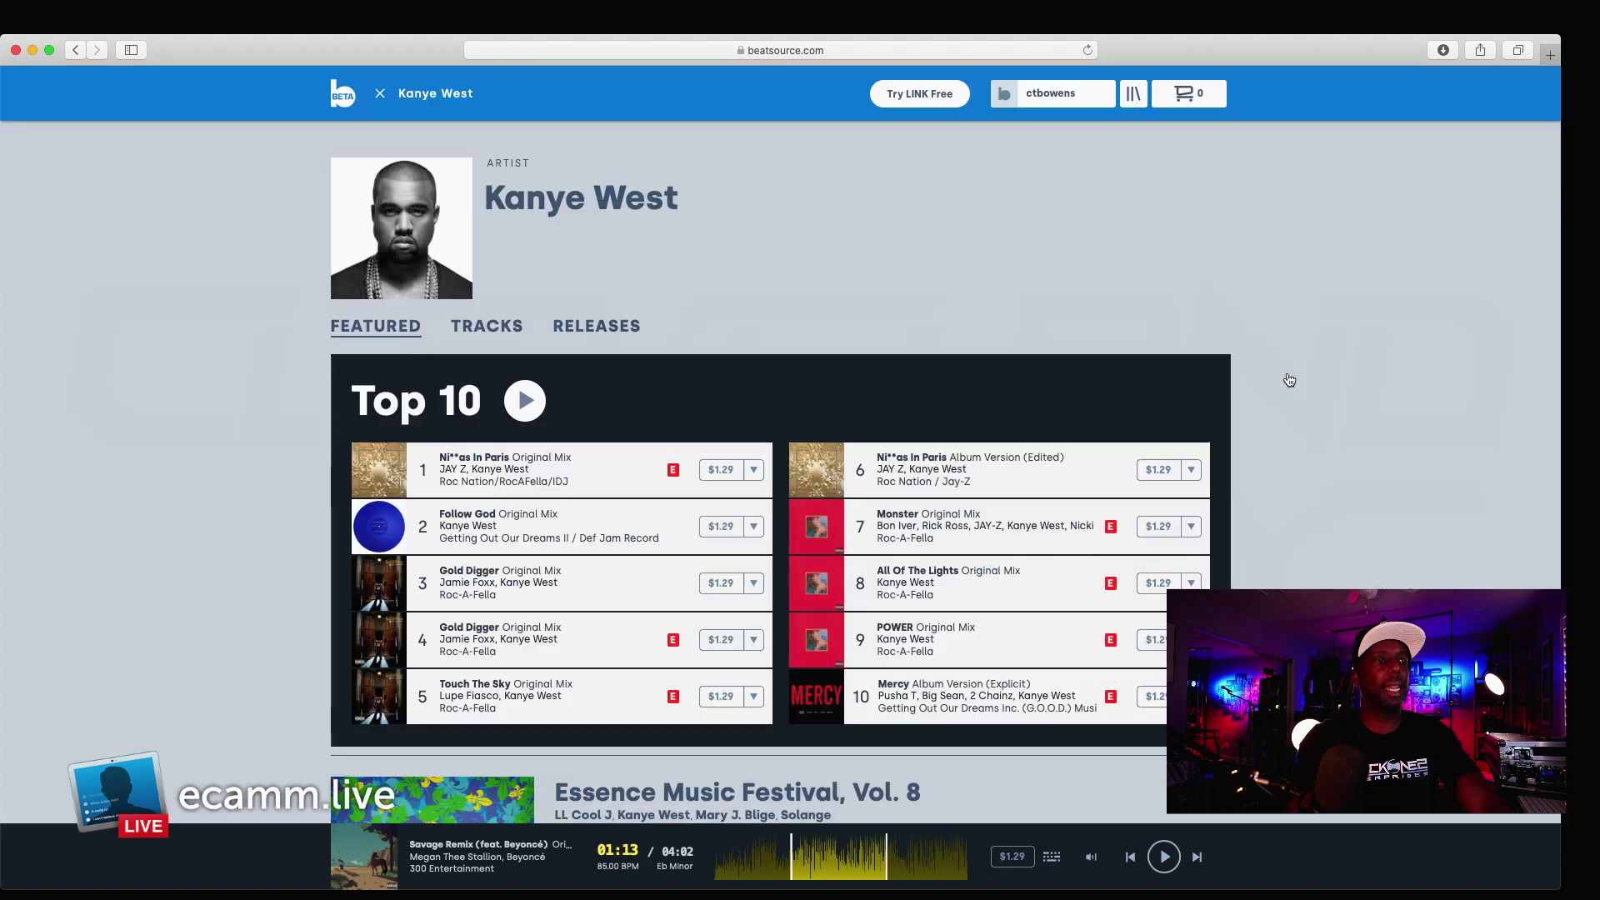
{"action": "left_click", "coordinate": [1191, 639]}
{"action": "left_click", "coordinate": [1147, 666]}
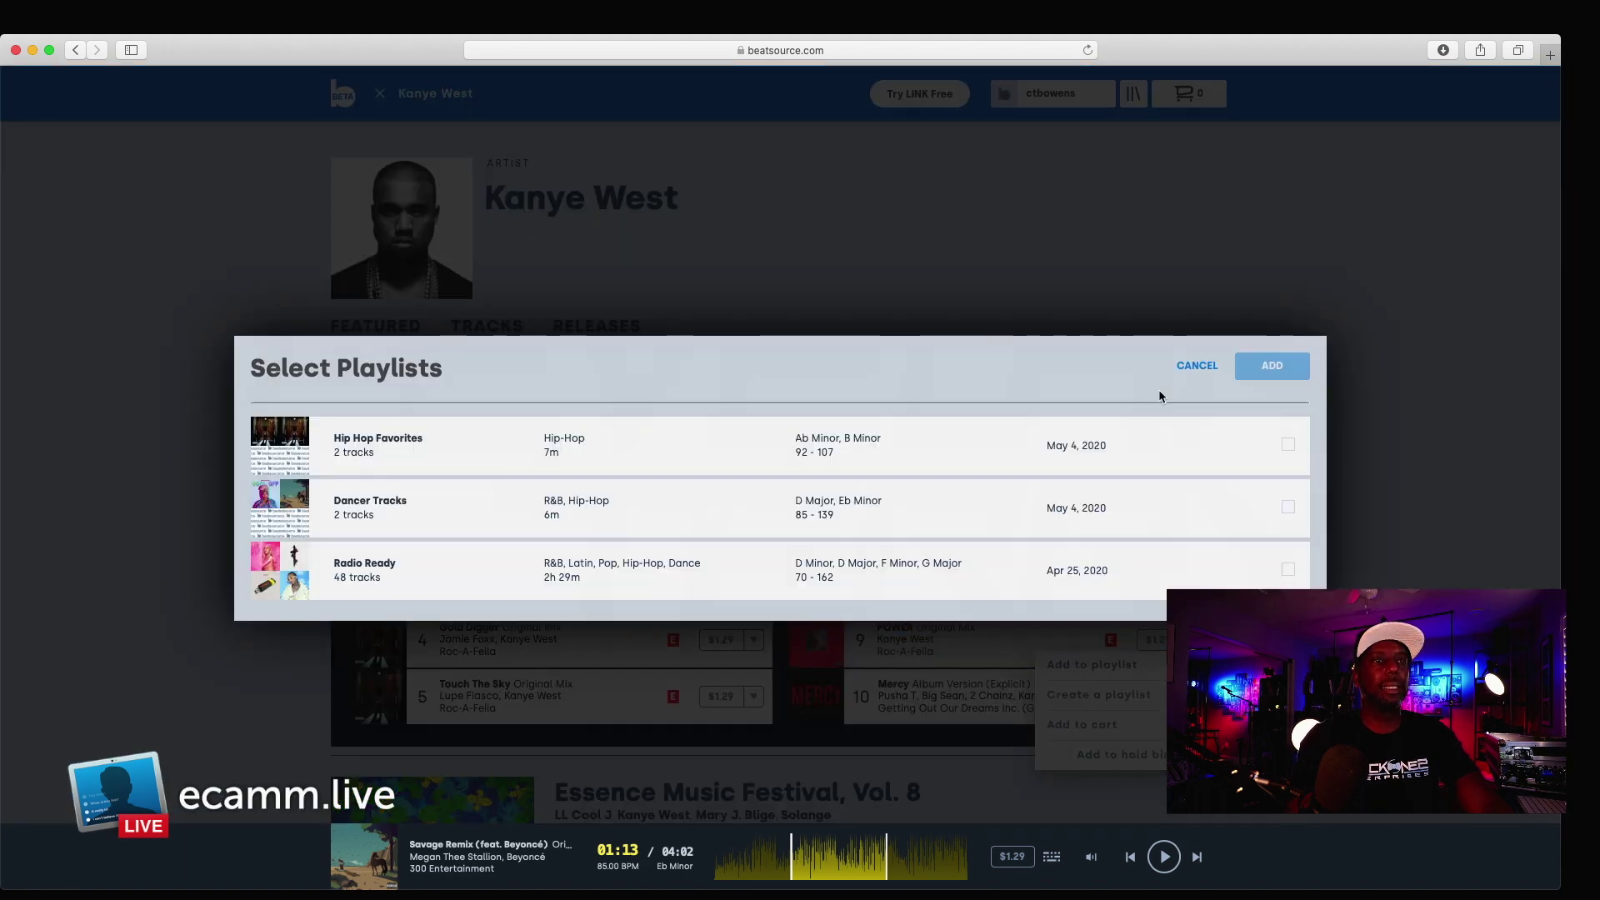
{"action": "left_click", "coordinate": [1287, 442]}
{"action": "left_click", "coordinate": [1271, 366]}
Show Kanye West's full track list and add an edited That's My B**ch to Hip Hop Favorites.
{"action": "left_click", "coordinate": [487, 325]}
{"action": "scroll", "coordinate": [541, 545], "scroll_direction": "down", "scroll_amount": 15}
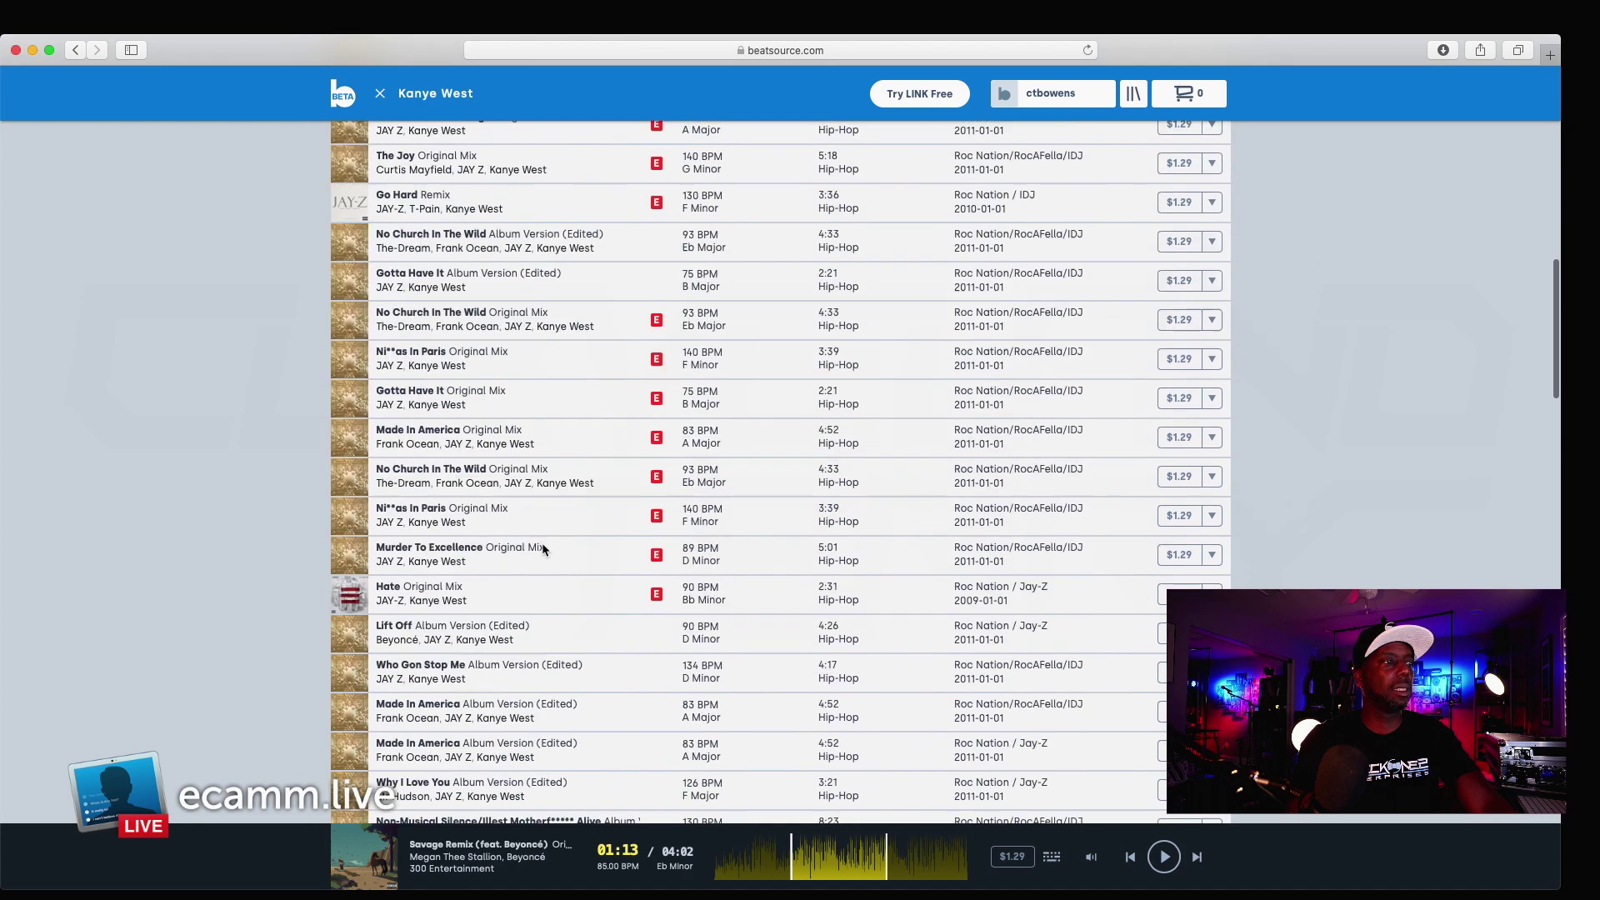
{"action": "scroll", "coordinate": [542, 549], "scroll_direction": "down", "scroll_amount": 10}
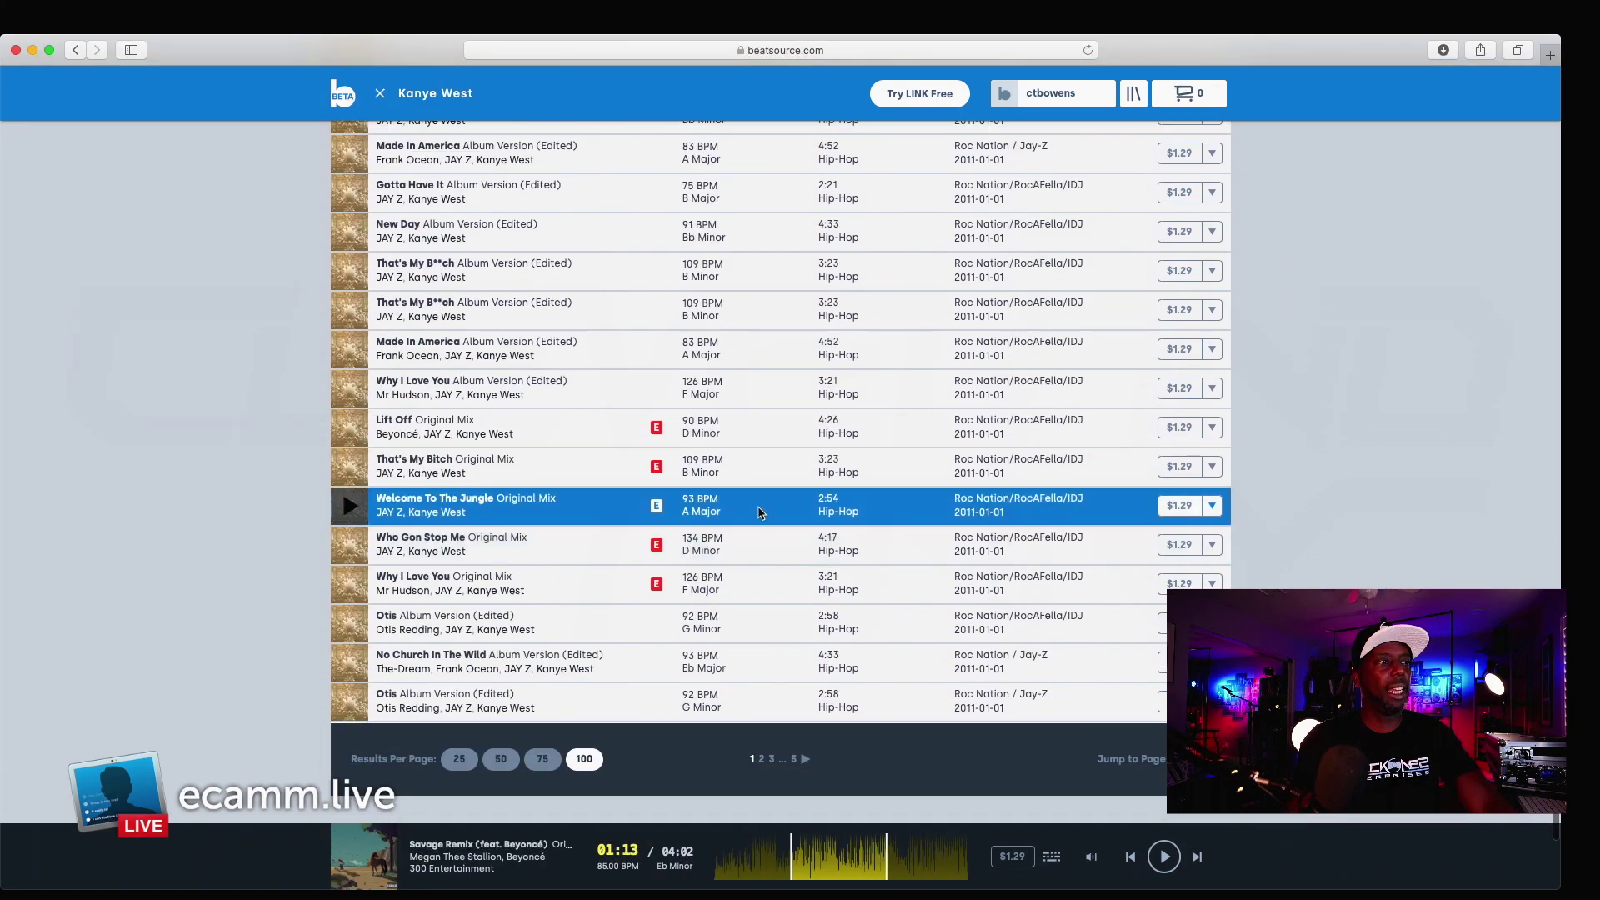
{"action": "left_click", "coordinate": [1212, 349]}
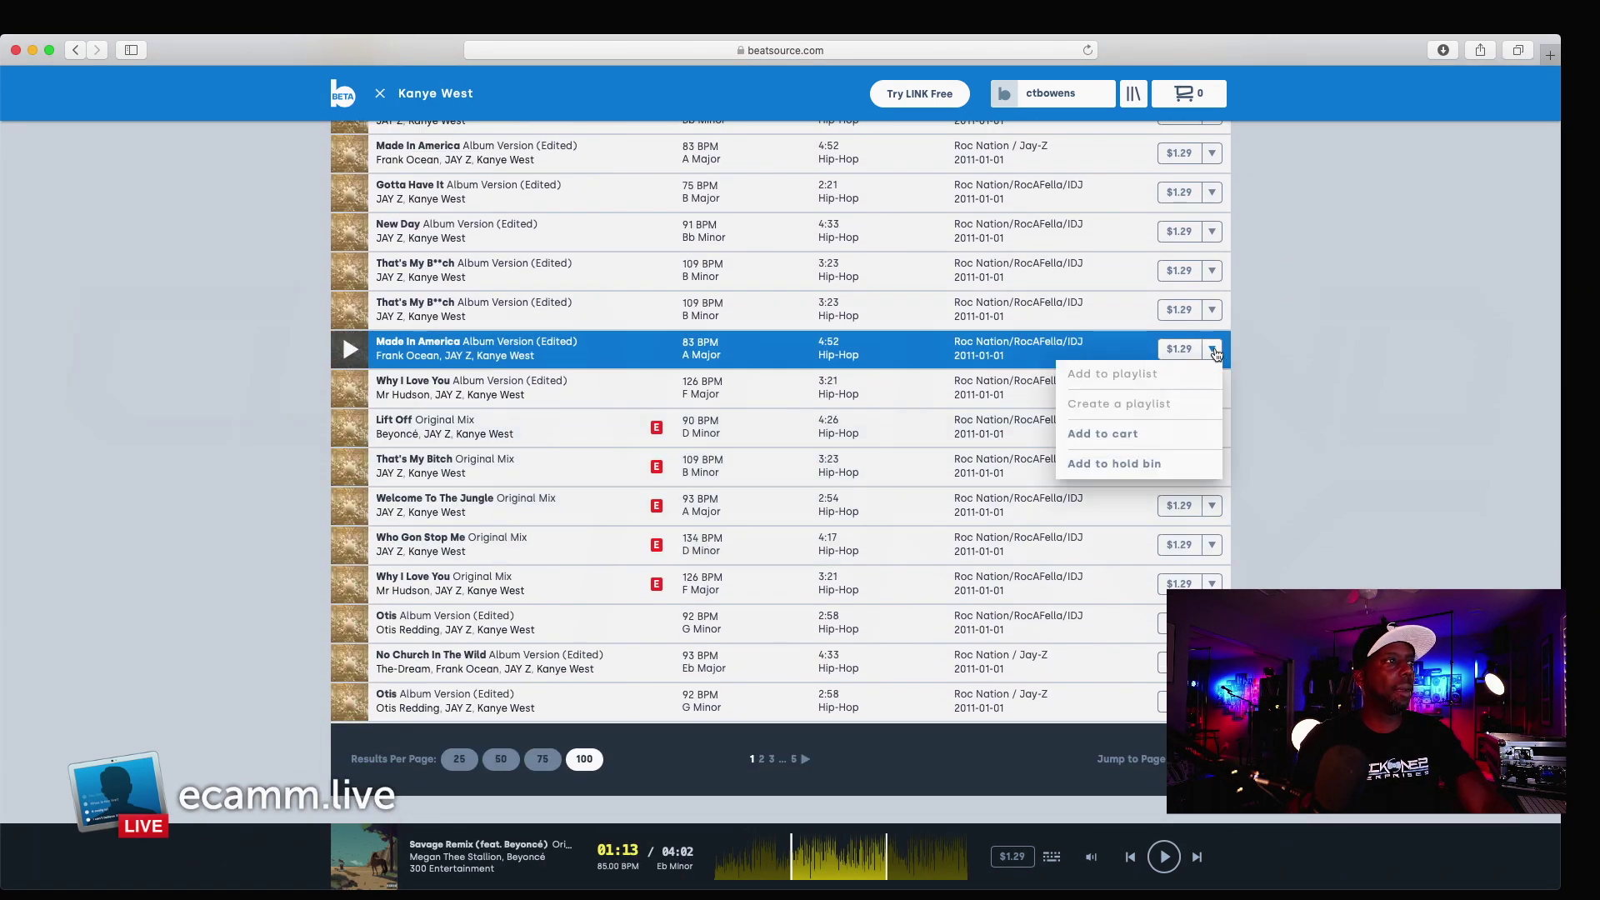
{"action": "left_click", "coordinate": [1213, 310]}
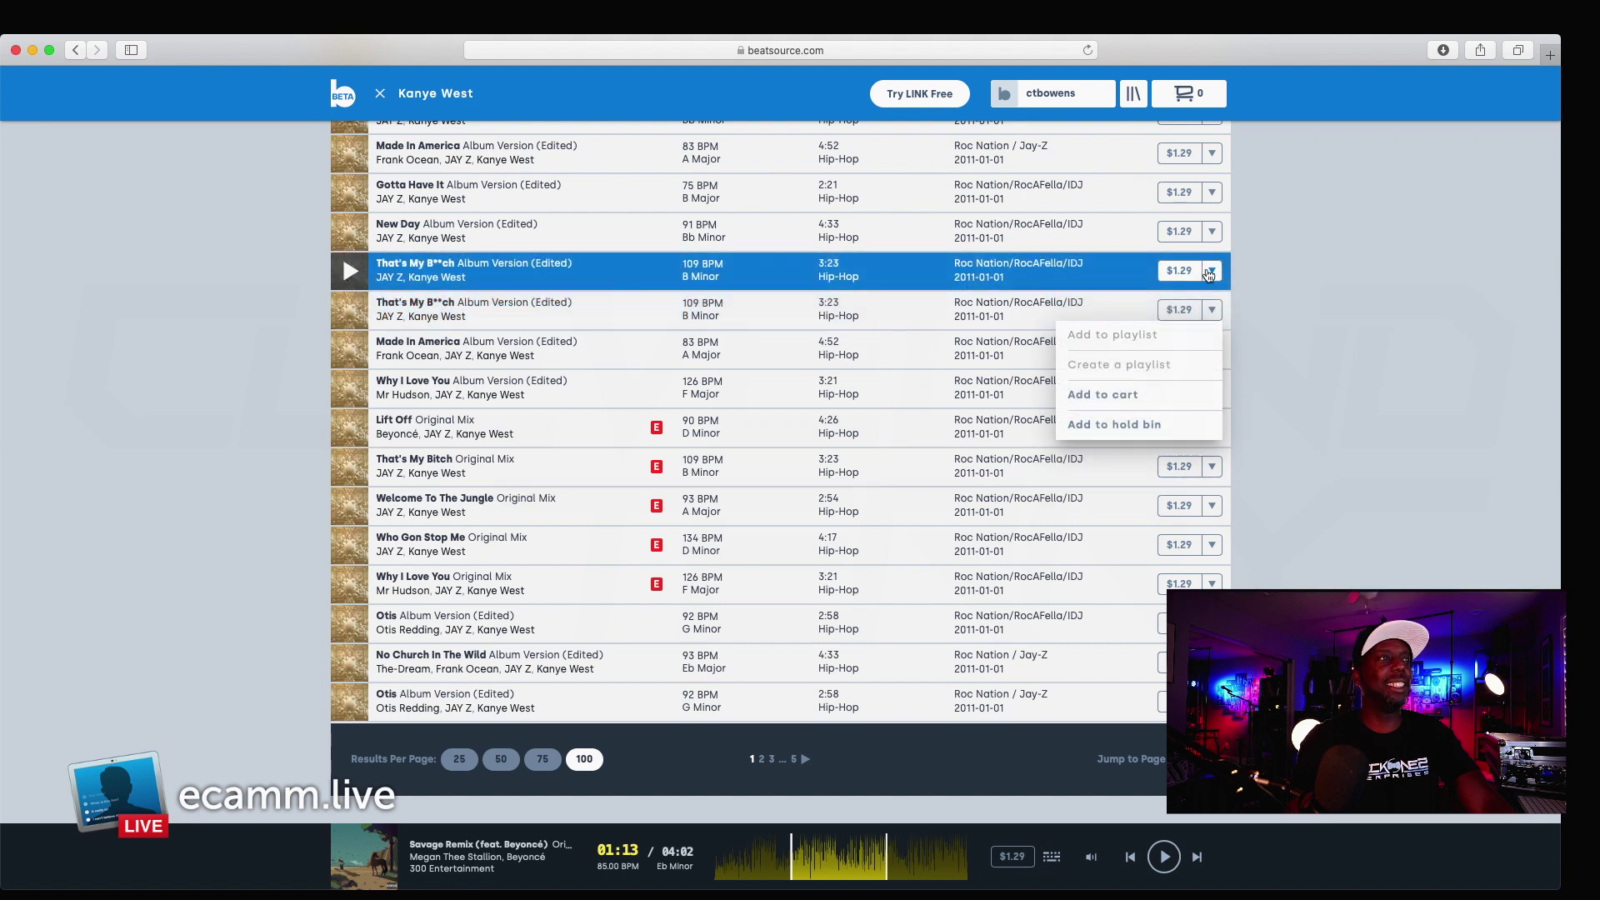
{"action": "left_click", "coordinate": [1210, 271]}
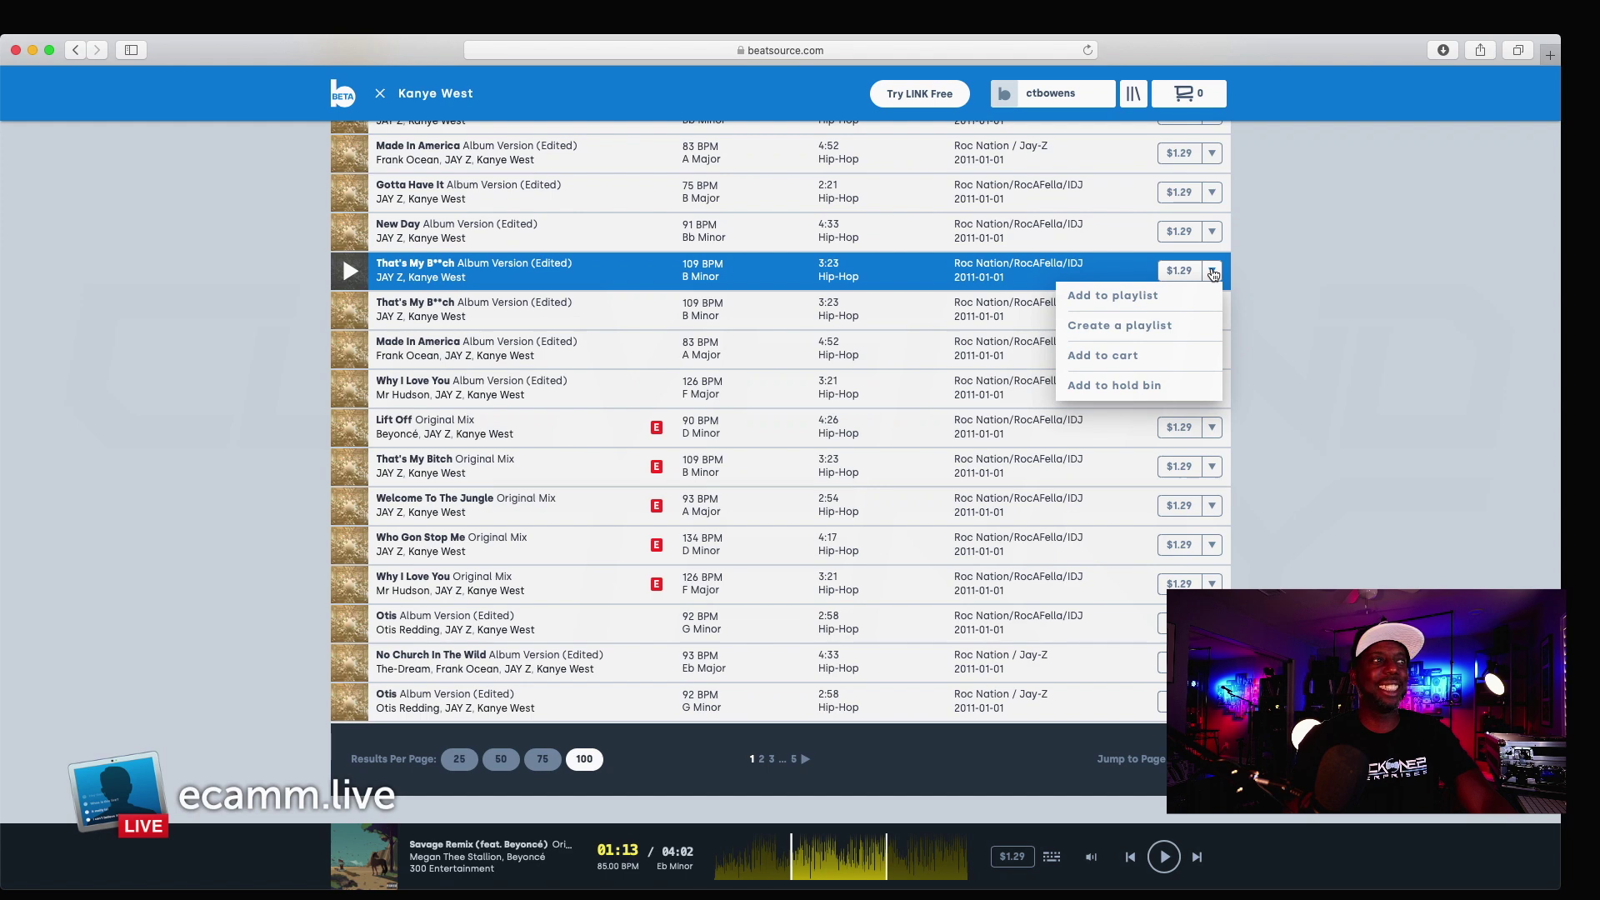
{"action": "left_click", "coordinate": [1125, 299]}
{"action": "left_click", "coordinate": [1287, 444]}
{"action": "left_click", "coordinate": [1267, 365]}
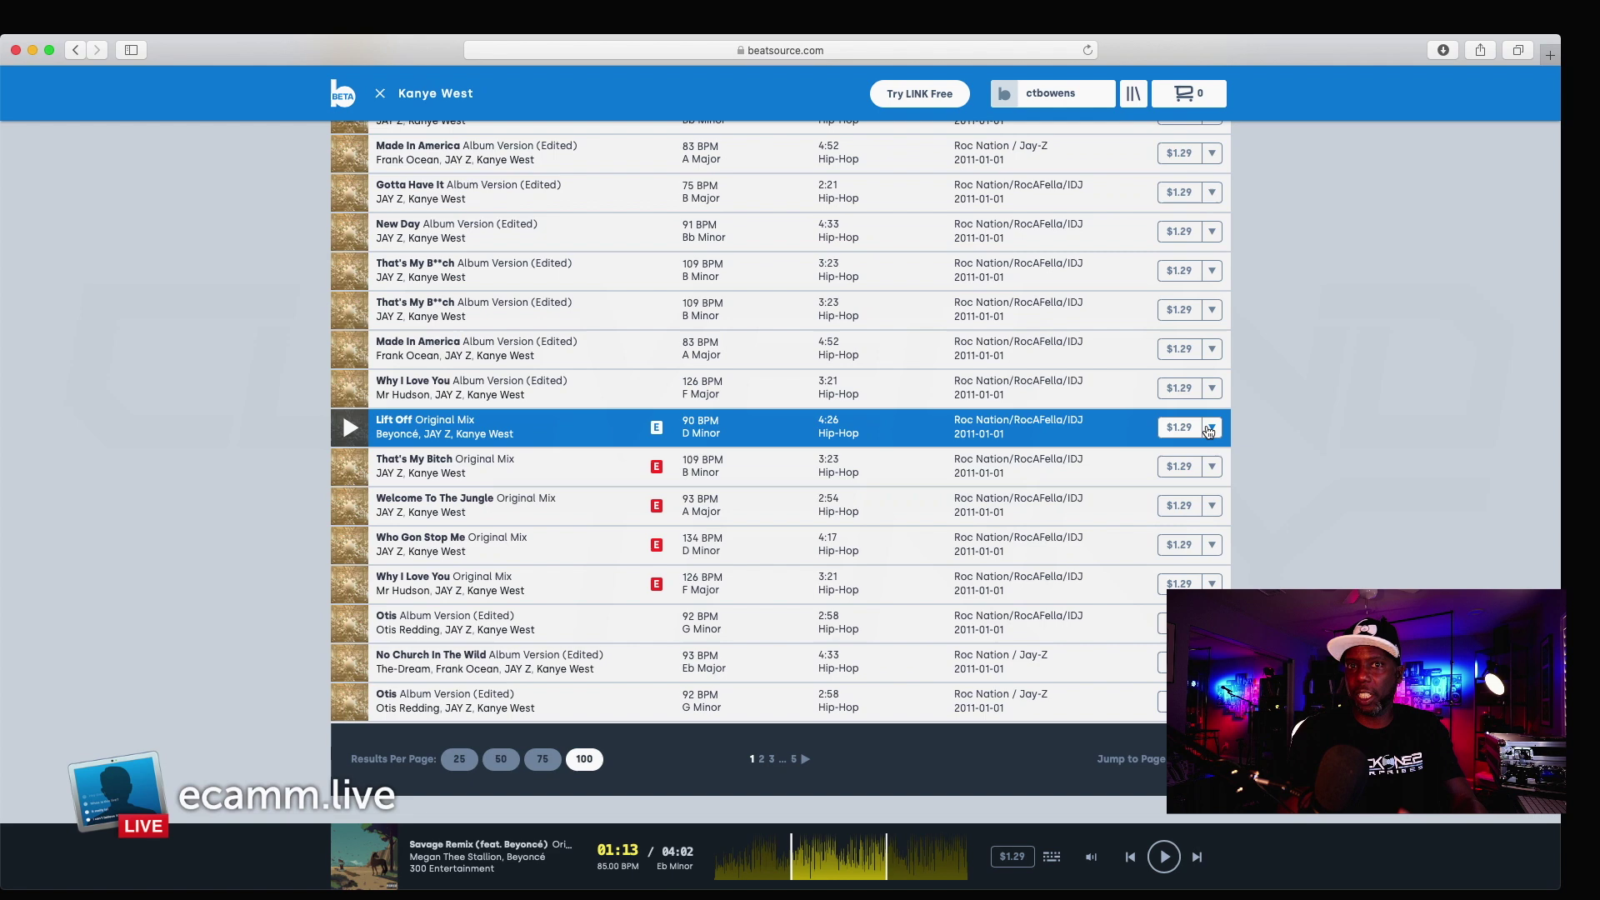
{"action": "scroll", "coordinate": [621, 242], "scroll_direction": "up", "scroll_amount": 20}
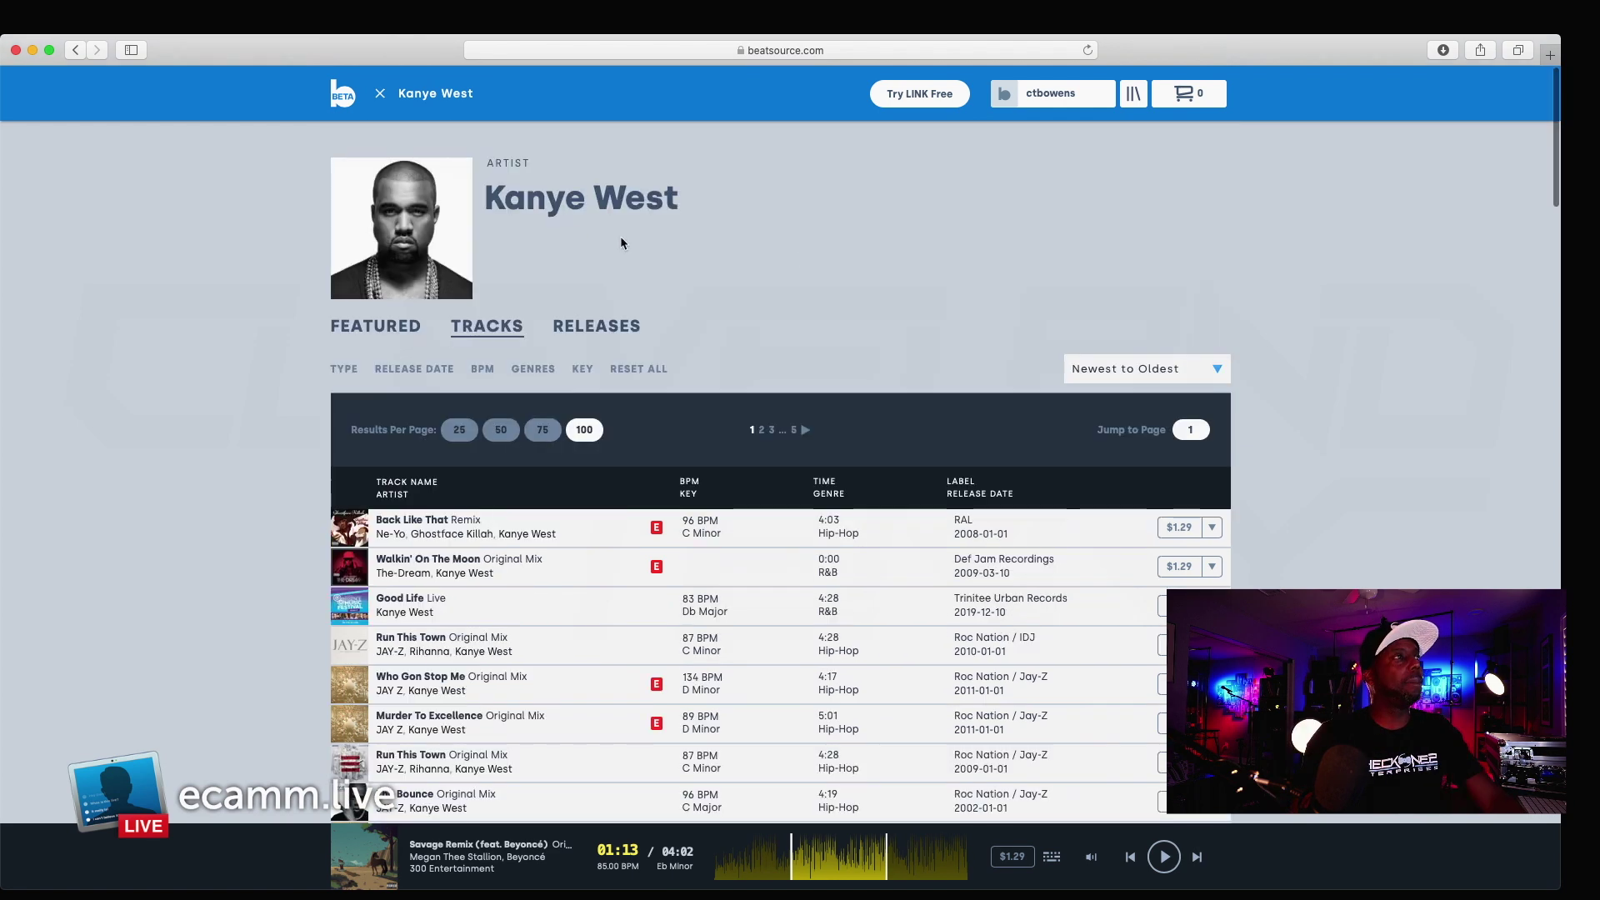
Return to the Beatsource home page and open the Afrobeats featured playlist.
{"action": "left_click", "coordinate": [342, 93]}
{"action": "scroll", "coordinate": [647, 455], "scroll_direction": "down", "scroll_amount": 6}
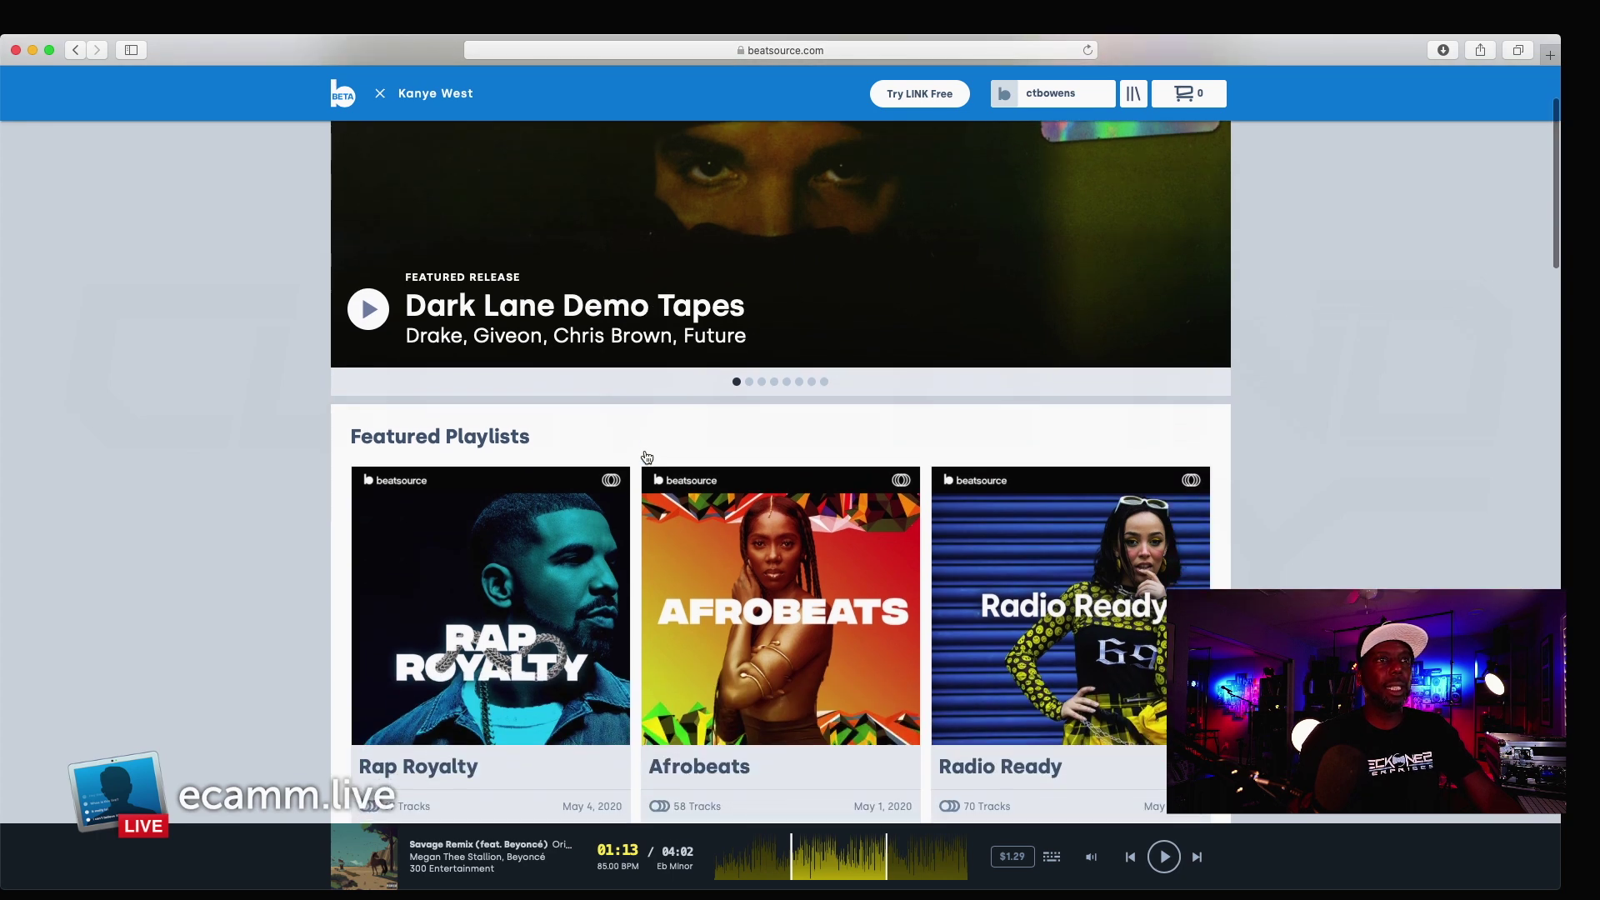
{"action": "scroll", "coordinate": [660, 450], "scroll_direction": "up", "scroll_amount": 3}
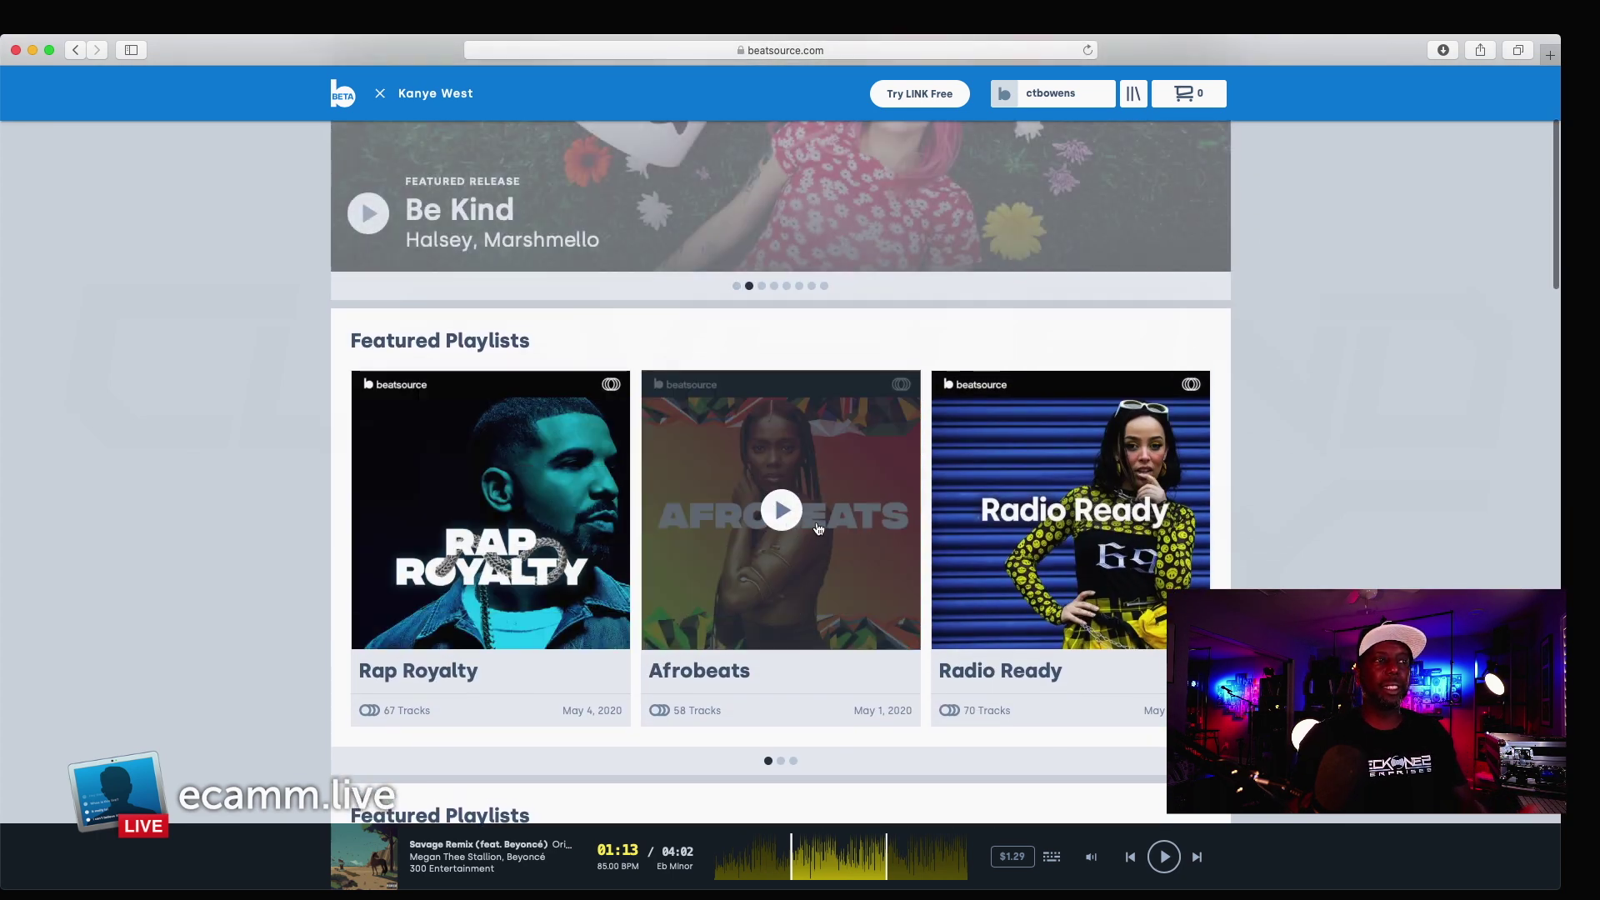
{"action": "left_click", "coordinate": [760, 667]}
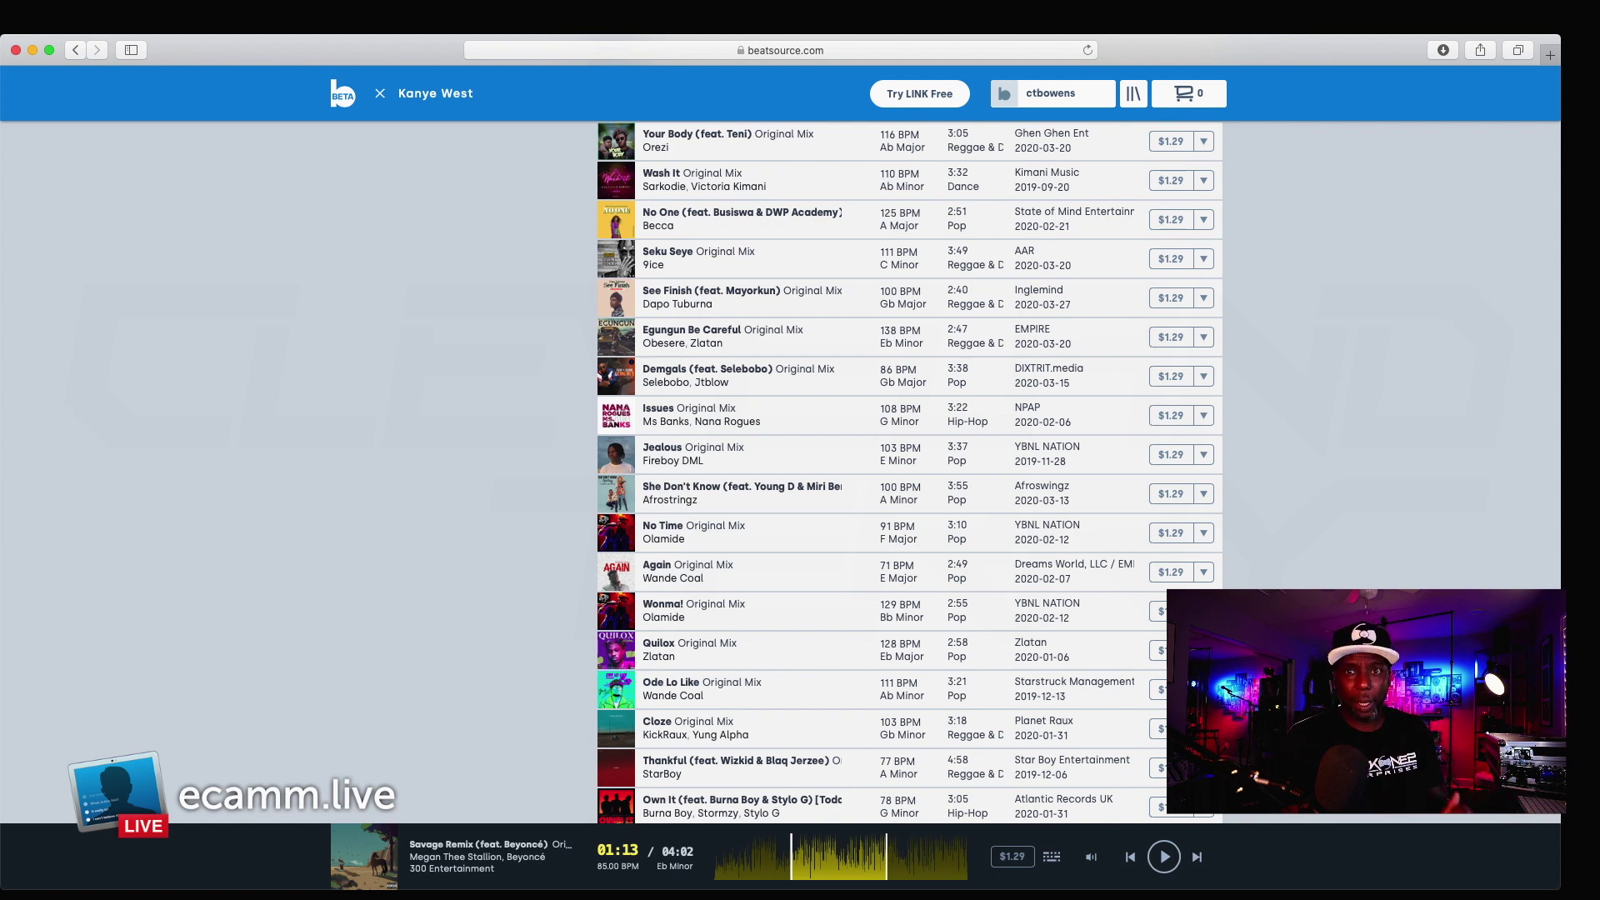
Open Radio Ready from My Library playlists in edit mode.
{"action": "left_click", "coordinate": [1133, 93]}
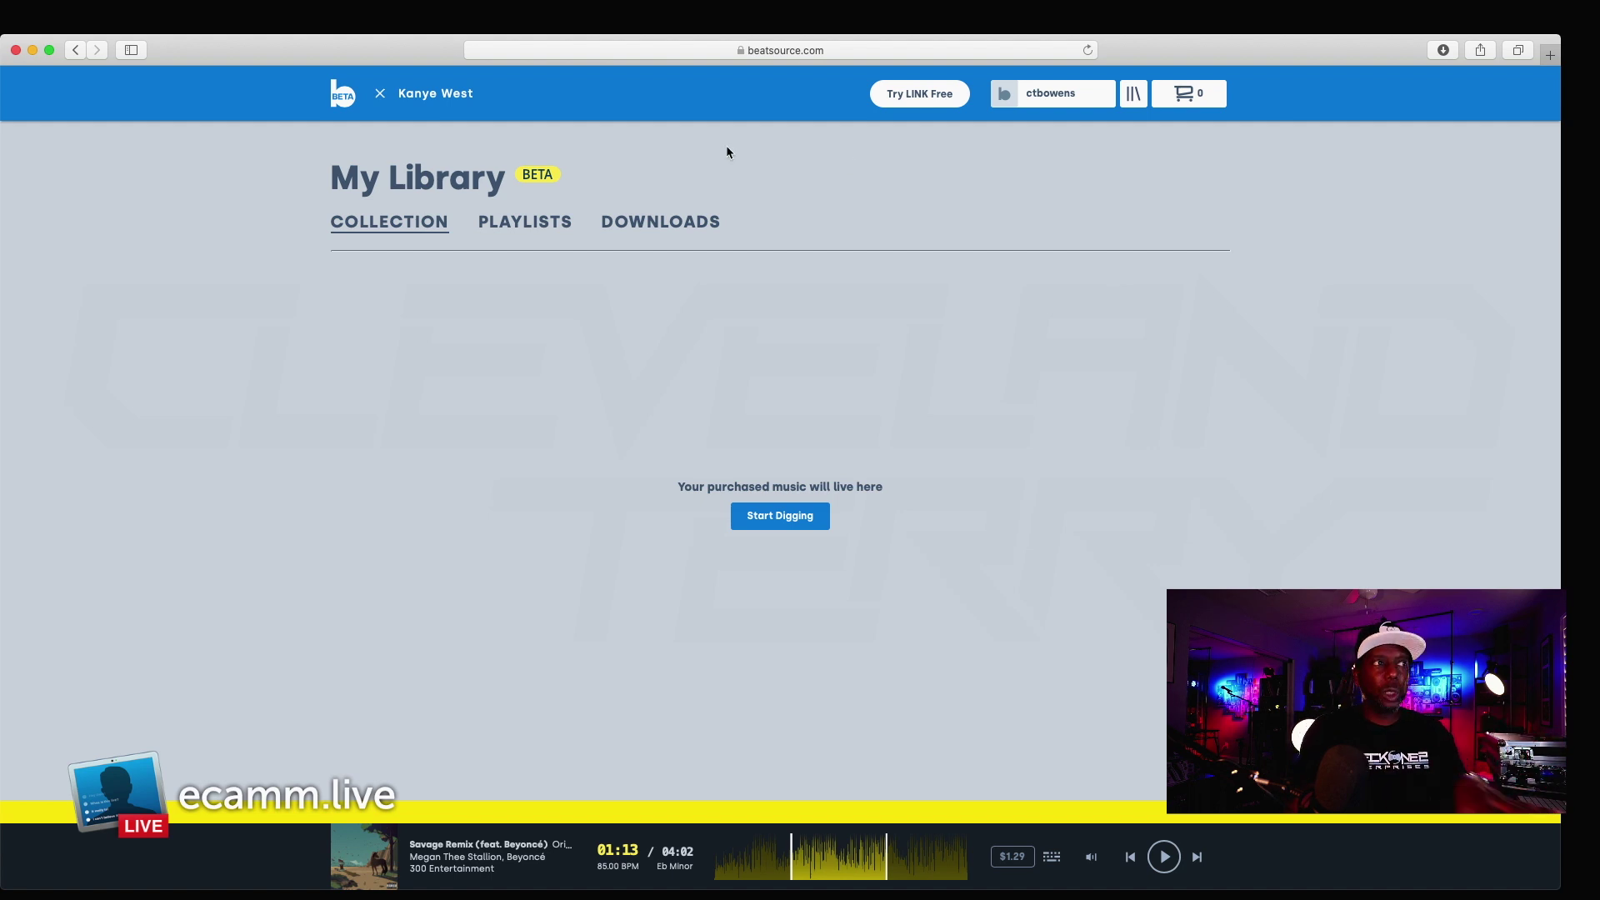
{"action": "left_click", "coordinate": [536, 221]}
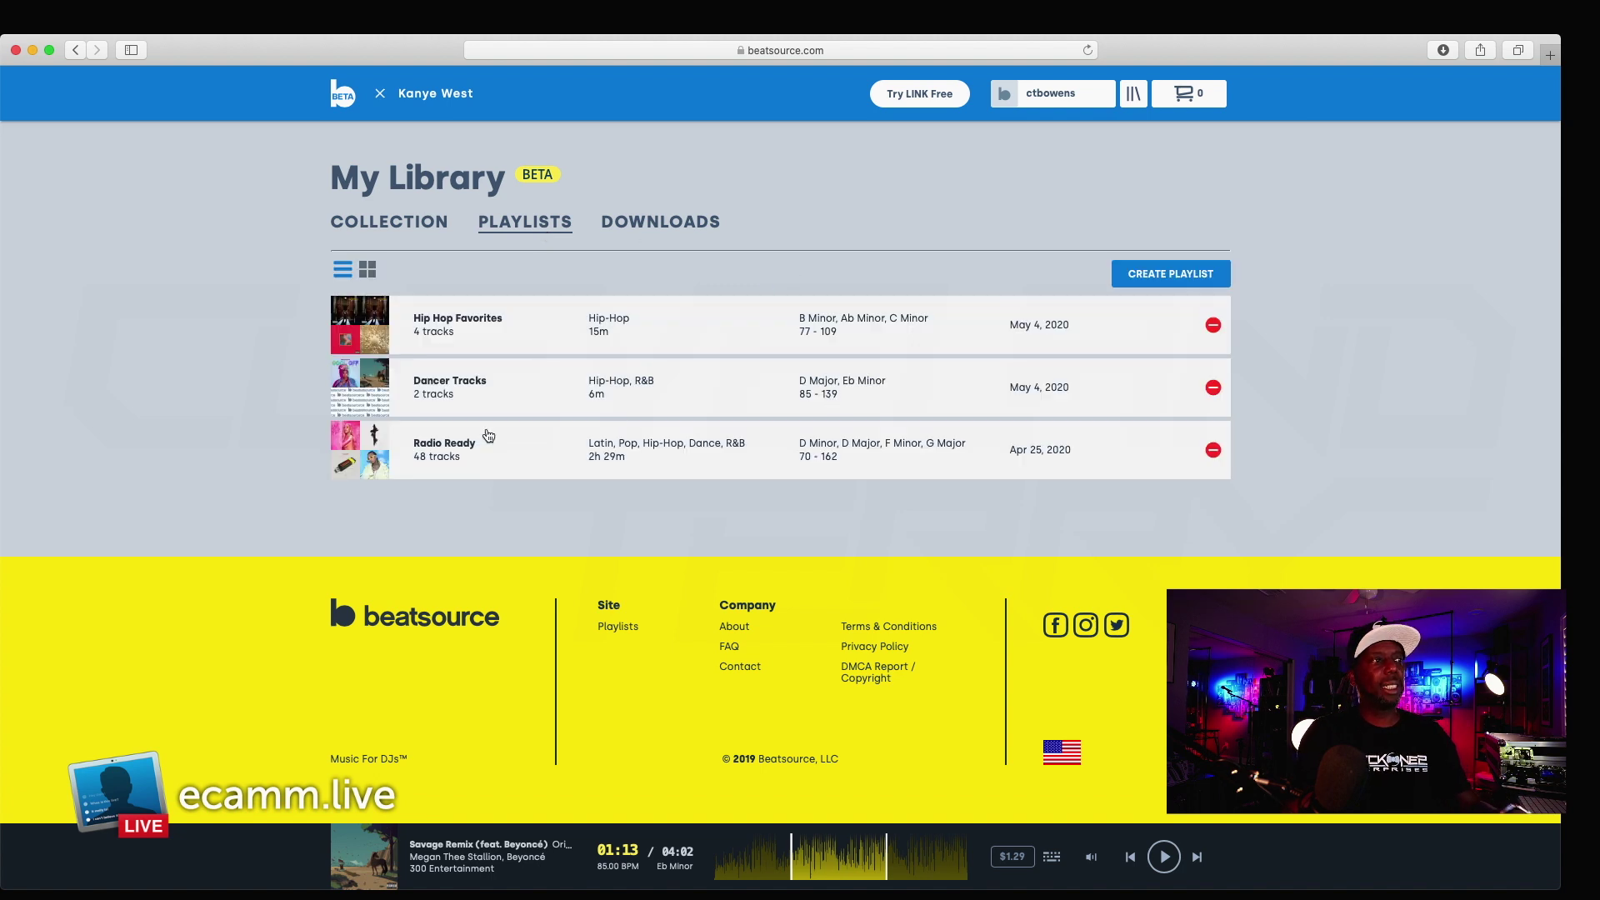
{"action": "left_click", "coordinate": [462, 454]}
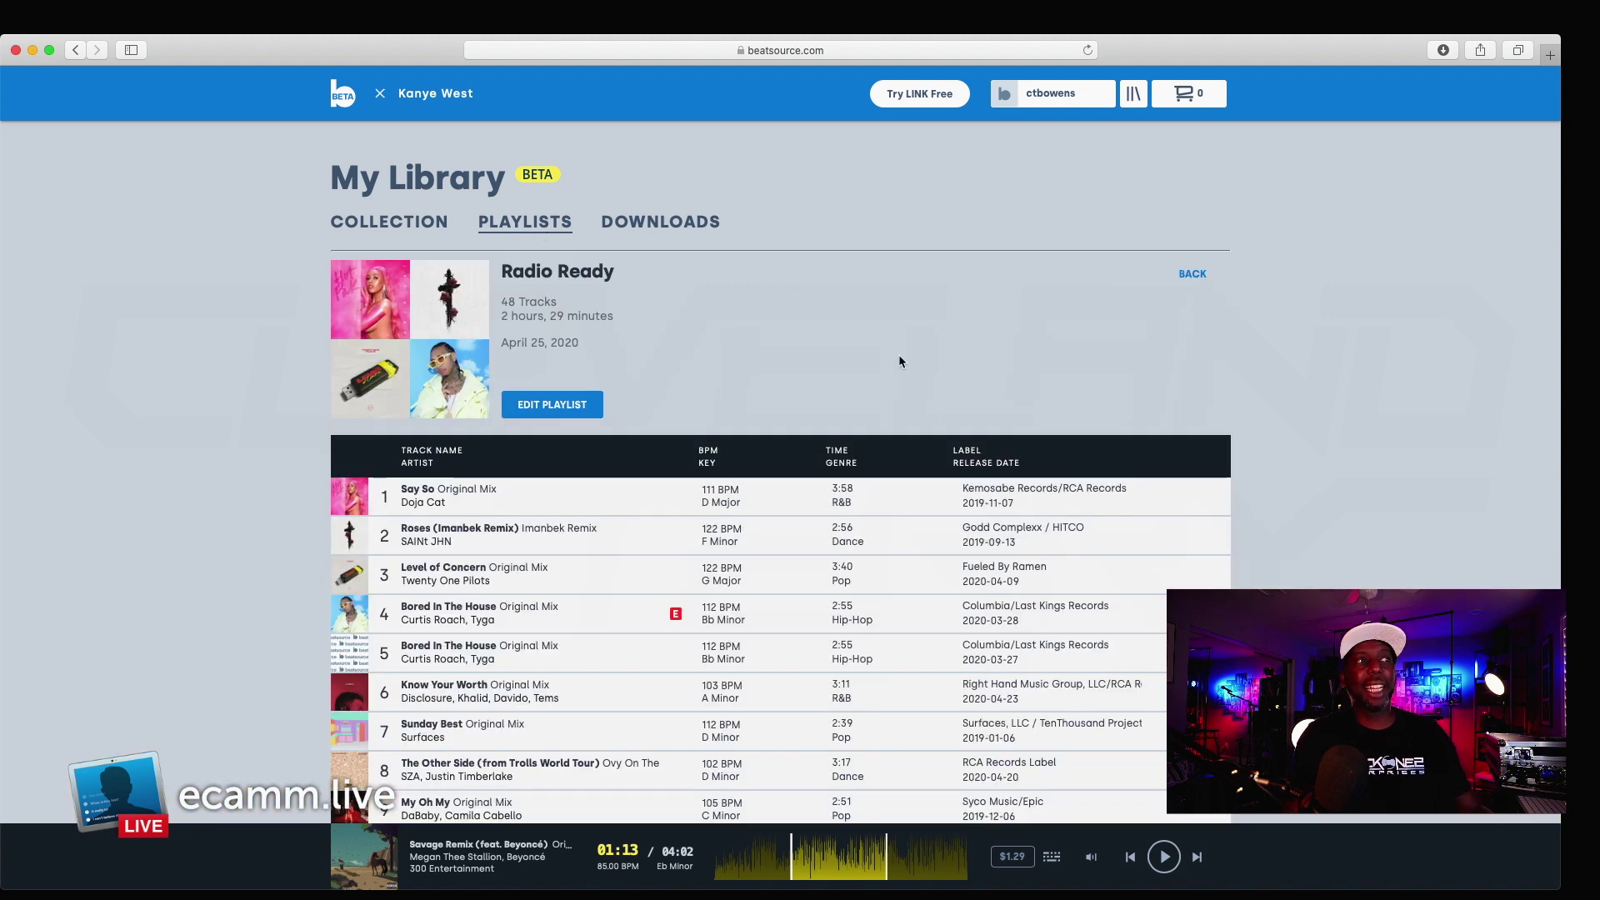
{"action": "left_click", "coordinate": [551, 404]}
{"action": "scroll", "coordinate": [908, 534], "scroll_direction": "down", "scroll_amount": 3}
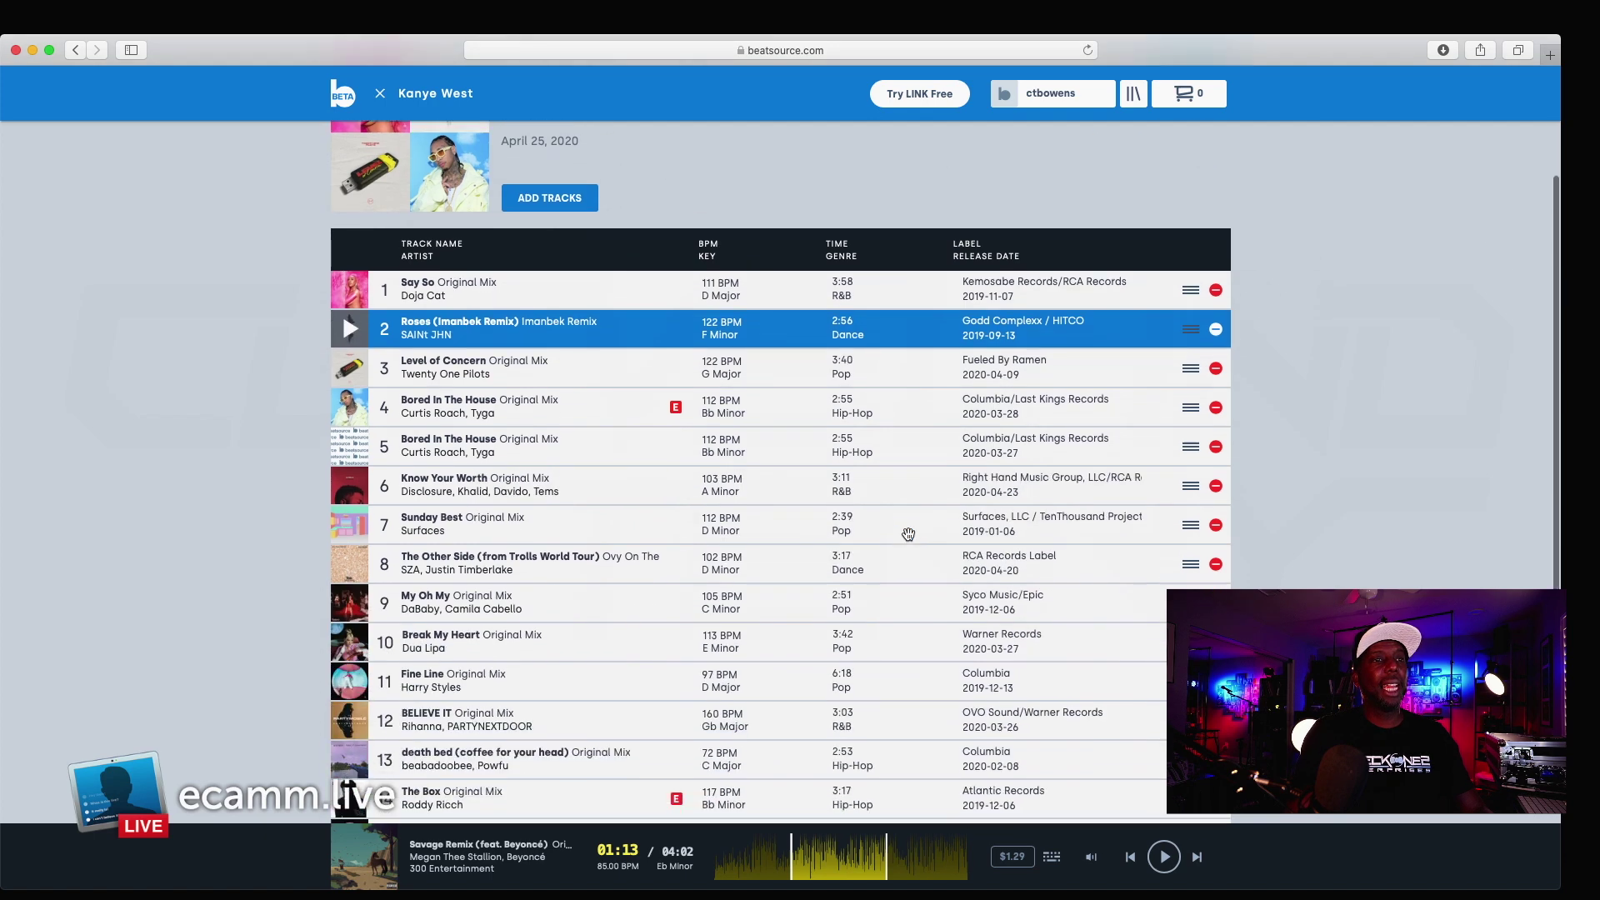
{"action": "scroll", "coordinate": [908, 534], "scroll_direction": "down", "scroll_amount": 2}
Move Sunday Best to the top and Say So to row 10, then save.
{"action": "left_click", "coordinate": [1191, 416]}
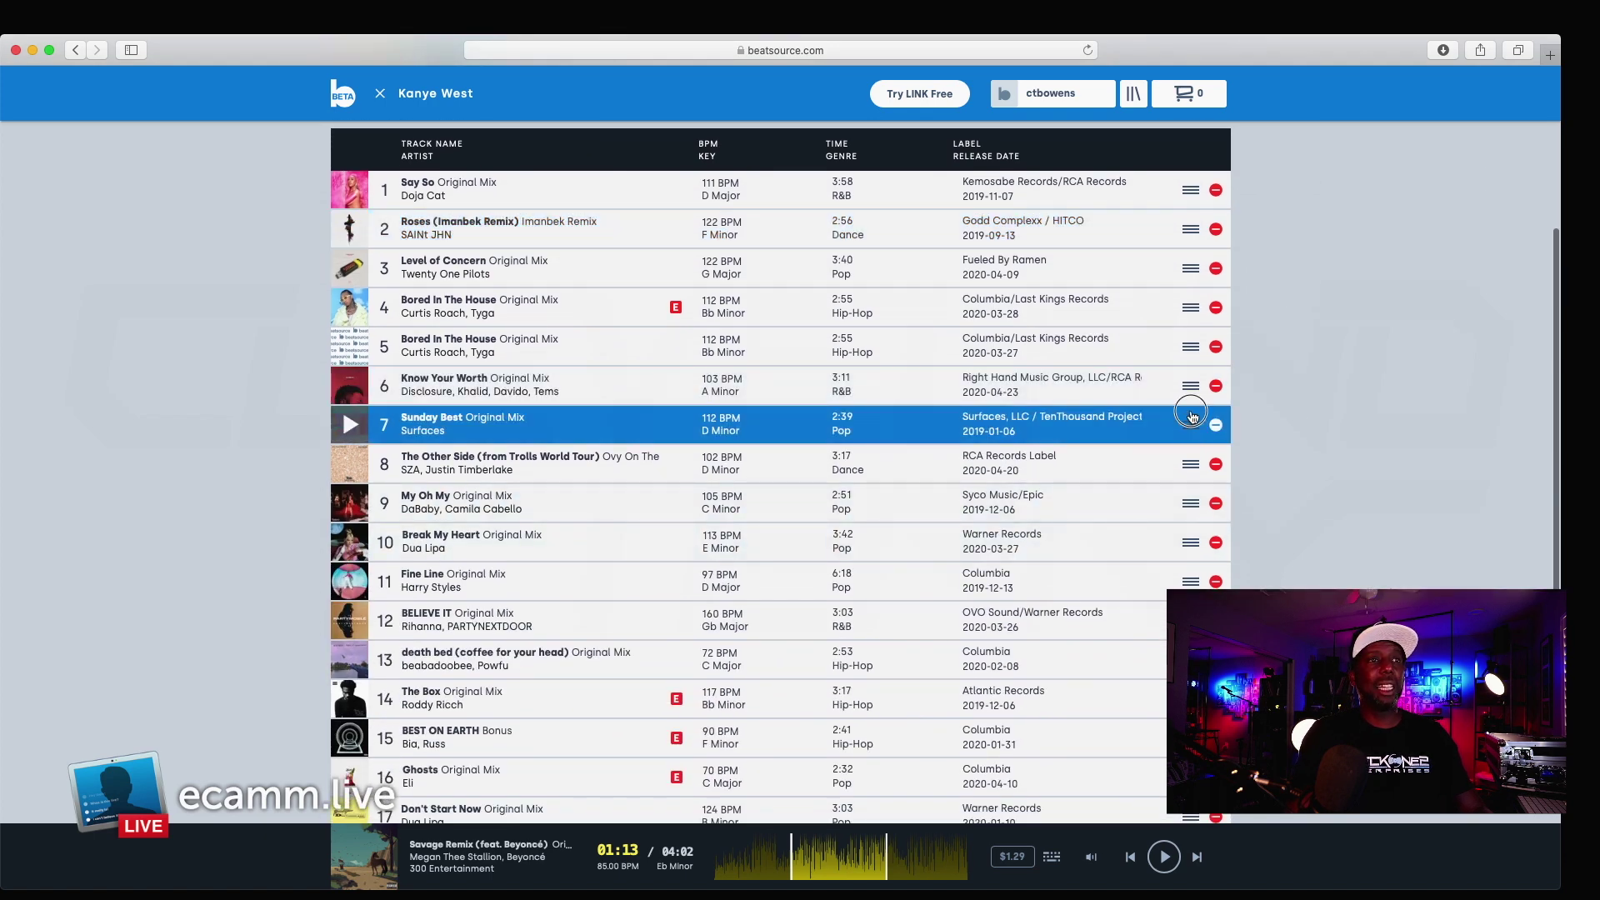
{"action": "left_click_drag", "start_coordinate": [1192, 417], "coordinate": [1187, 310]}
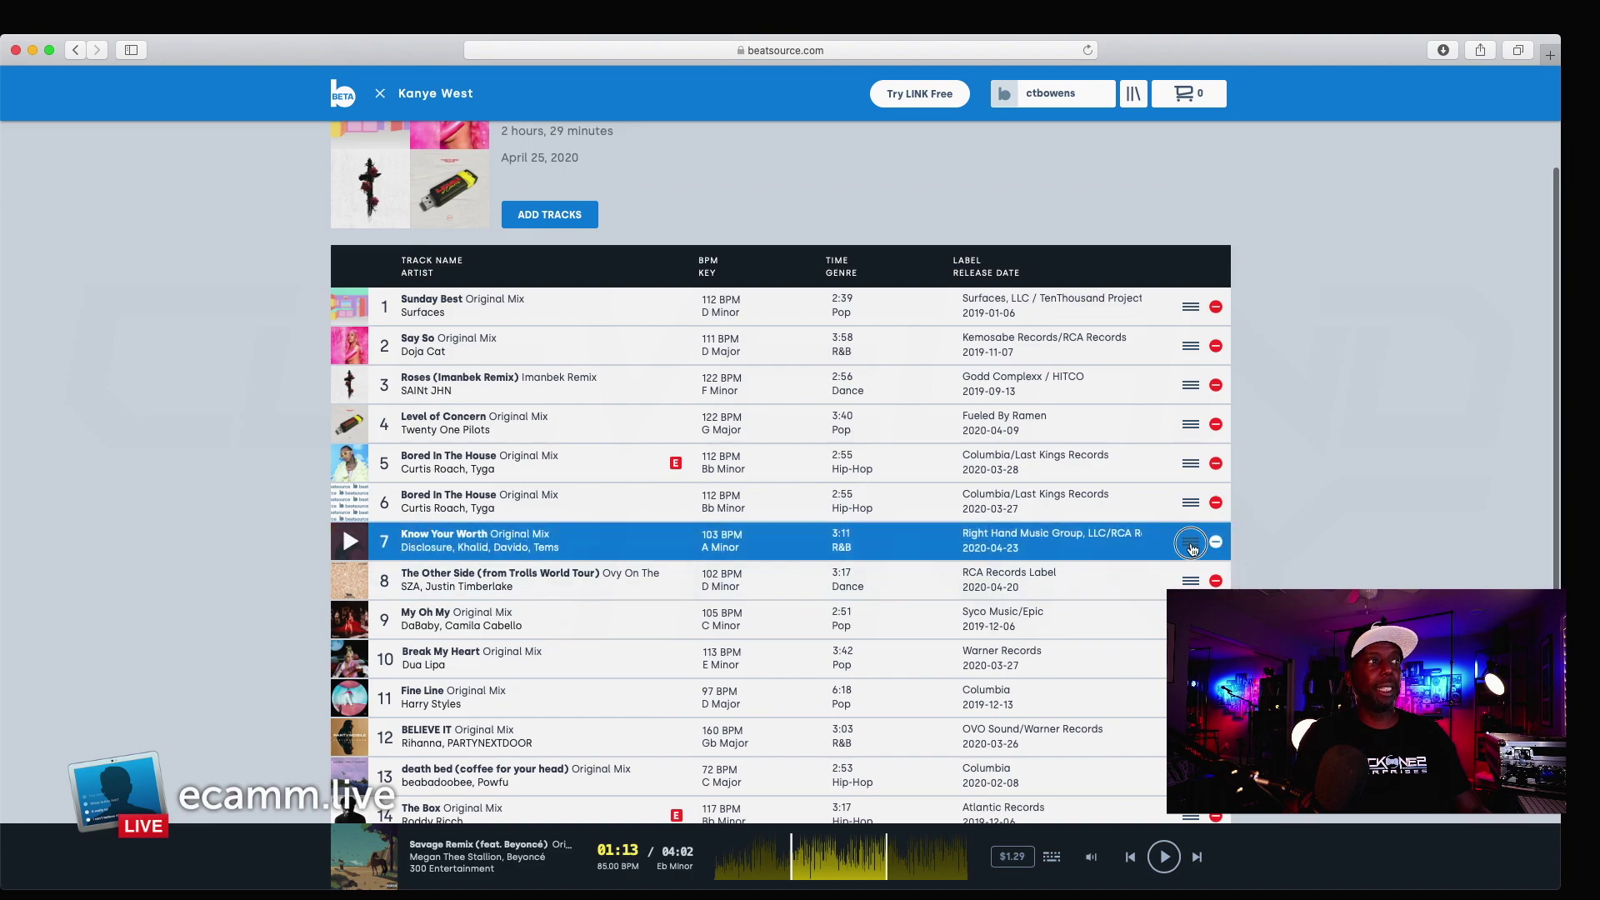
{"action": "key", "text": "super+Tab"}
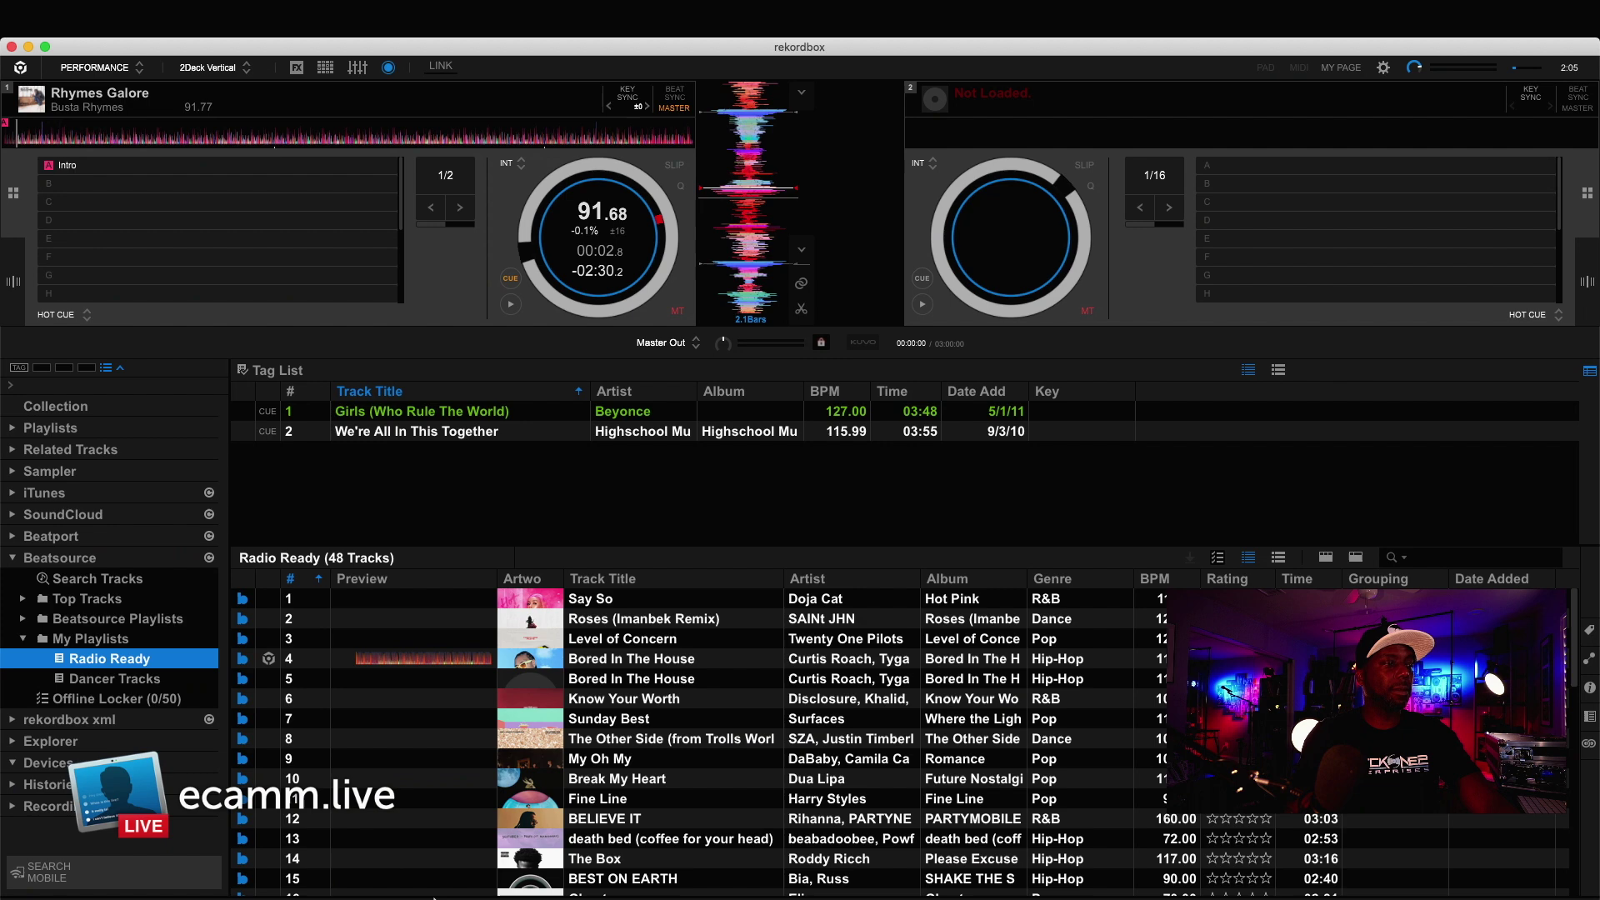
{"action": "key", "text": "super+Tab"}
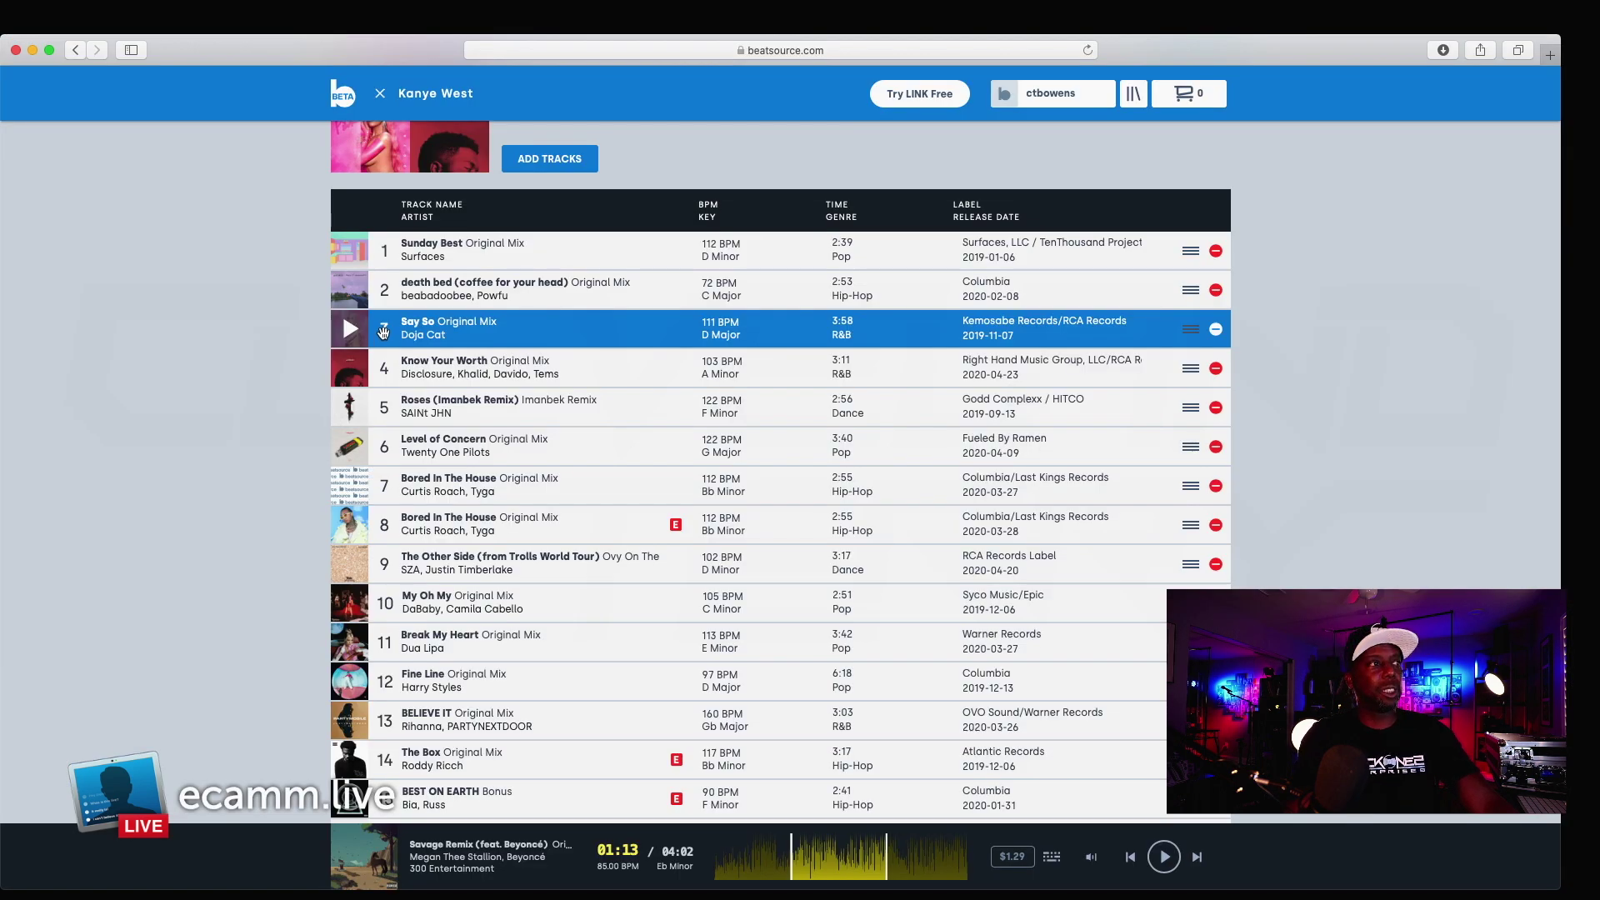
{"action": "left_click_drag", "start_coordinate": [382, 331], "coordinate": [418, 599]}
{"action": "scroll", "coordinate": [1106, 213], "scroll_direction": "up", "scroll_amount": 3}
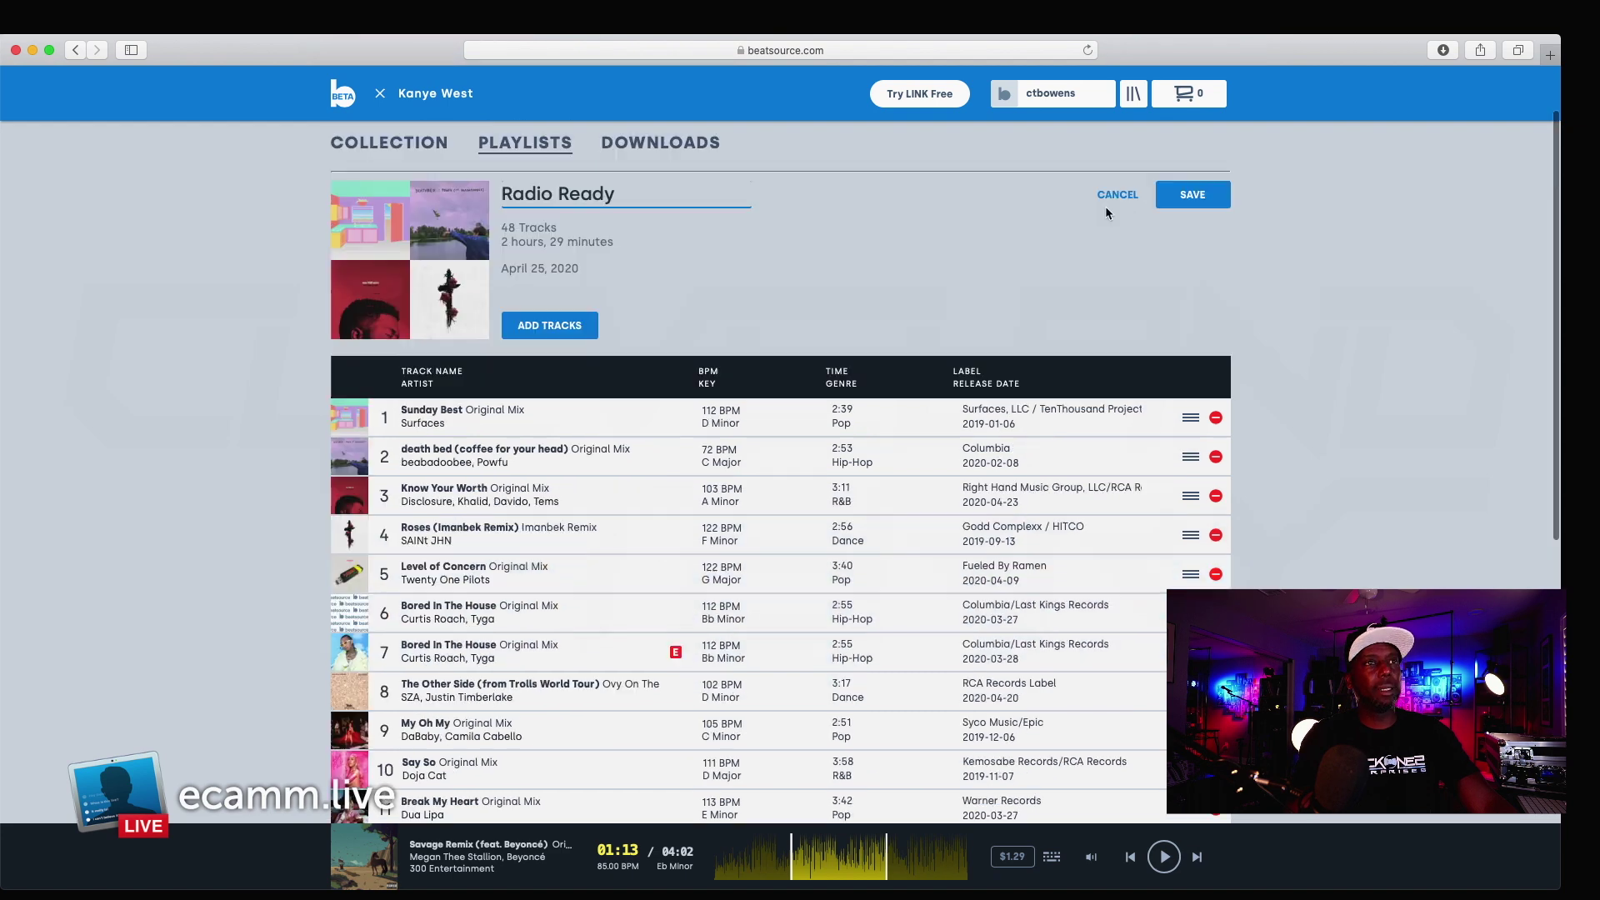
{"action": "left_click", "coordinate": [1188, 210]}
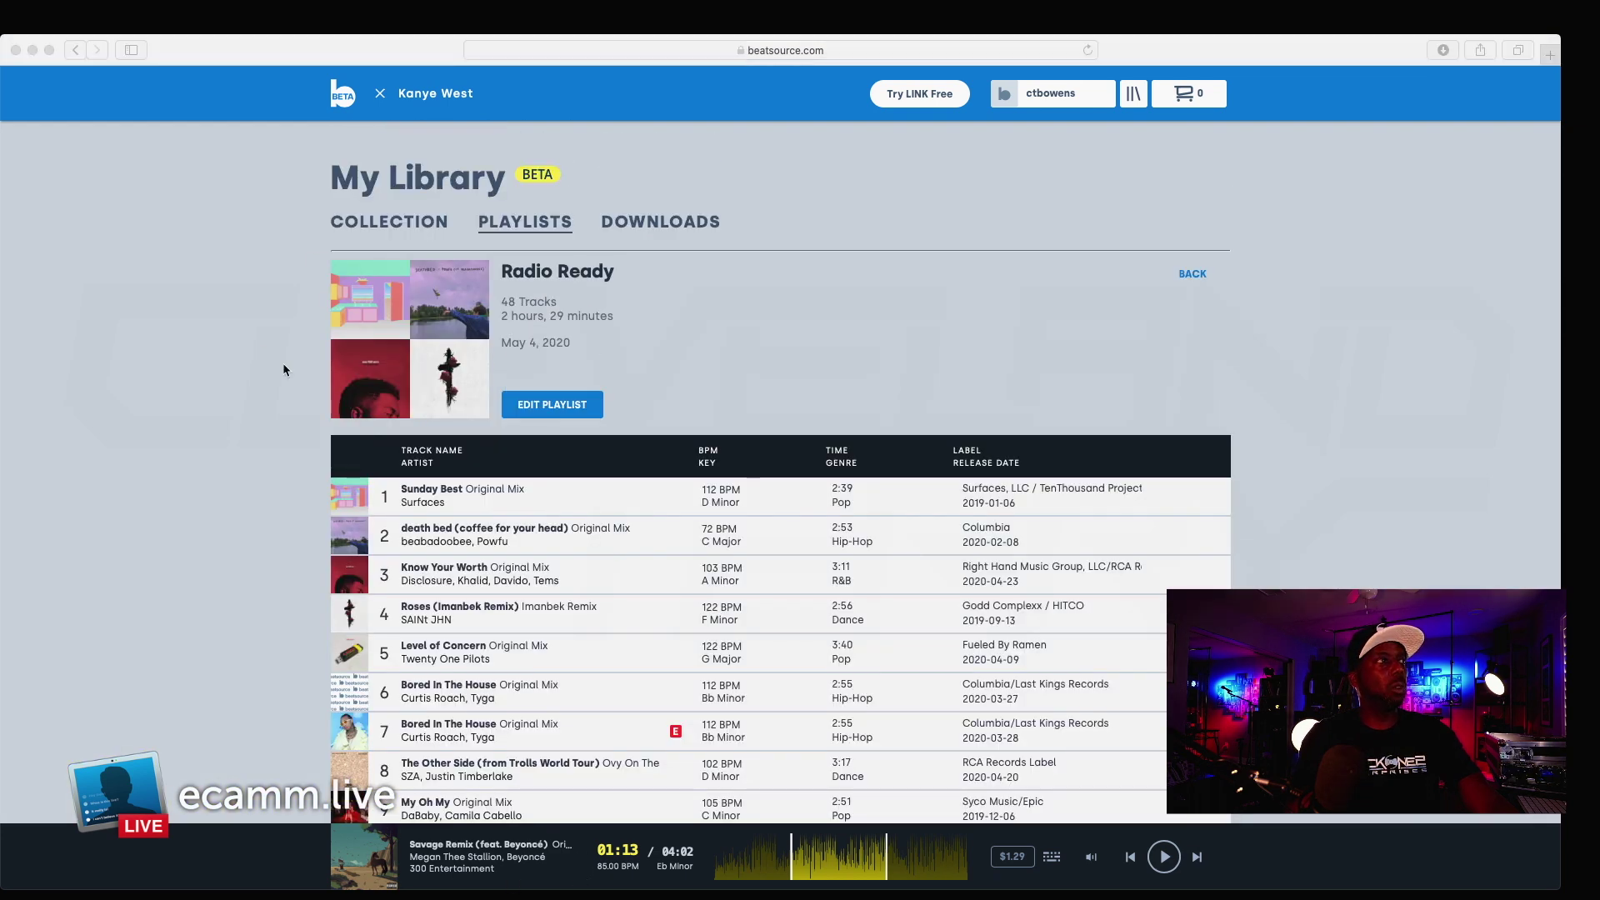
Reload Beatsource in rekordbox and open the synced Radio Ready under My Playlists.
{"action": "key", "text": "super+Tab"}
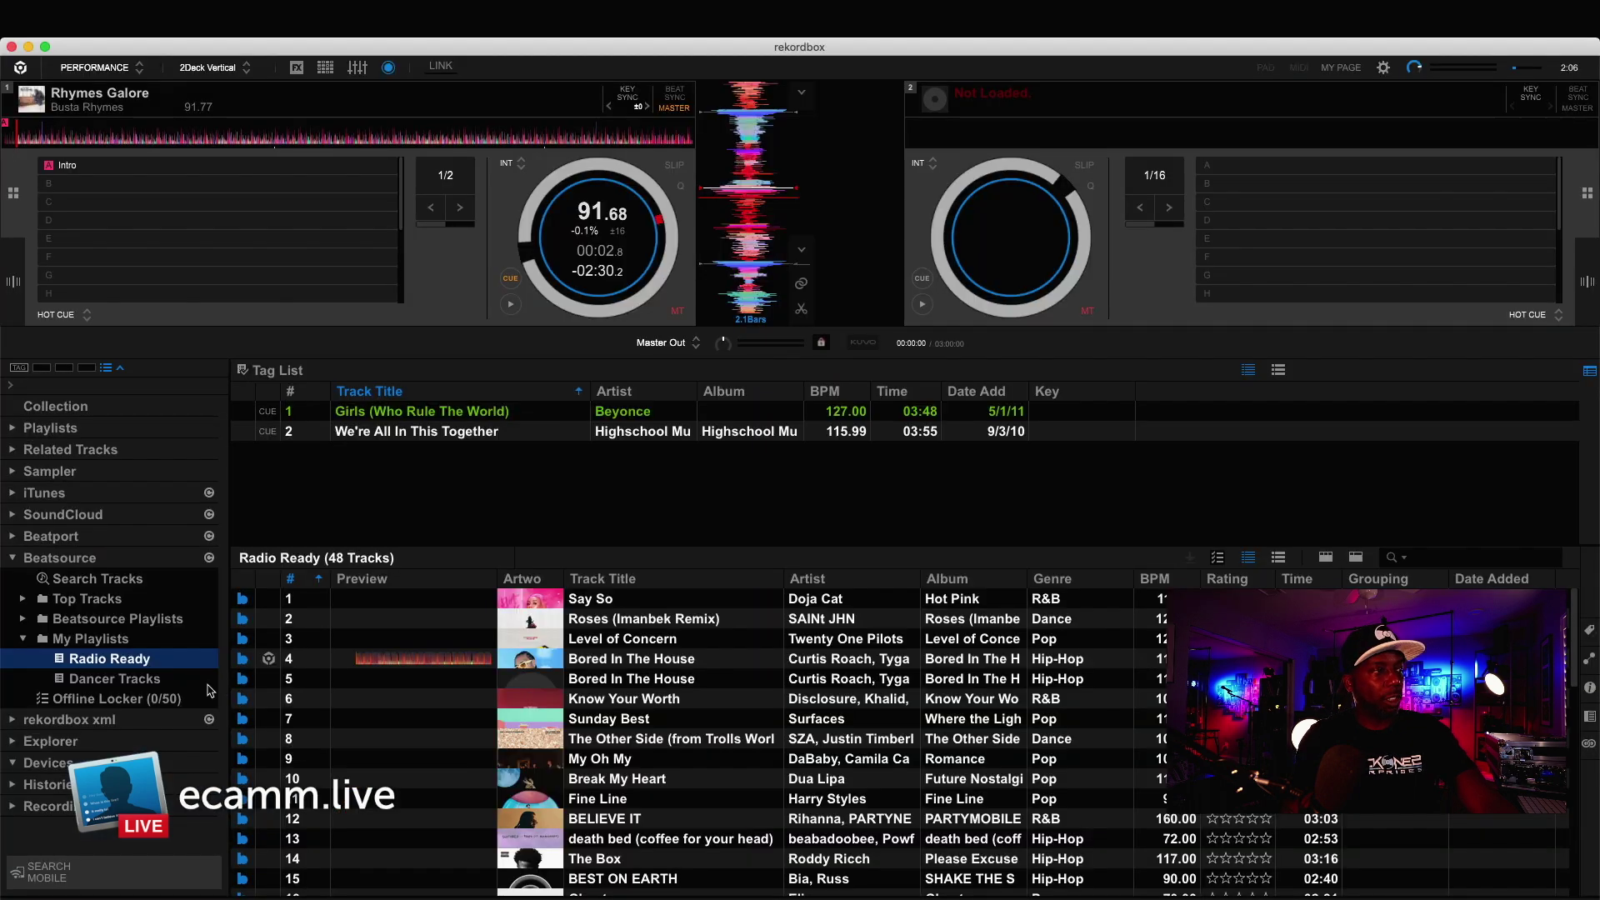
{"action": "left_click", "coordinate": [210, 559]}
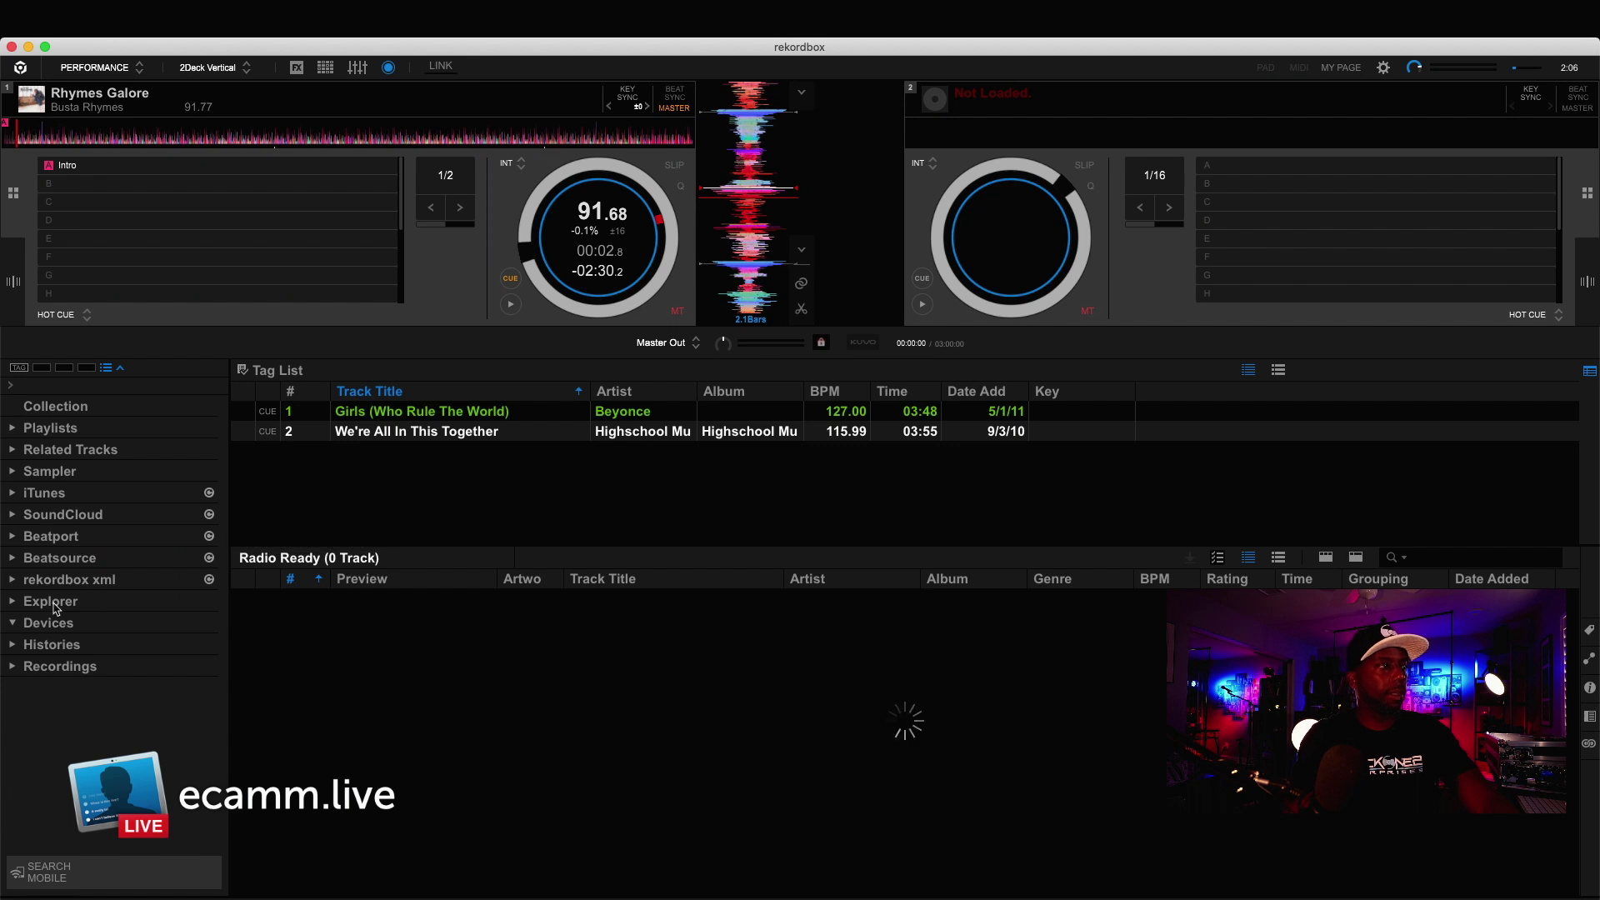
{"action": "left_click", "coordinate": [12, 560]}
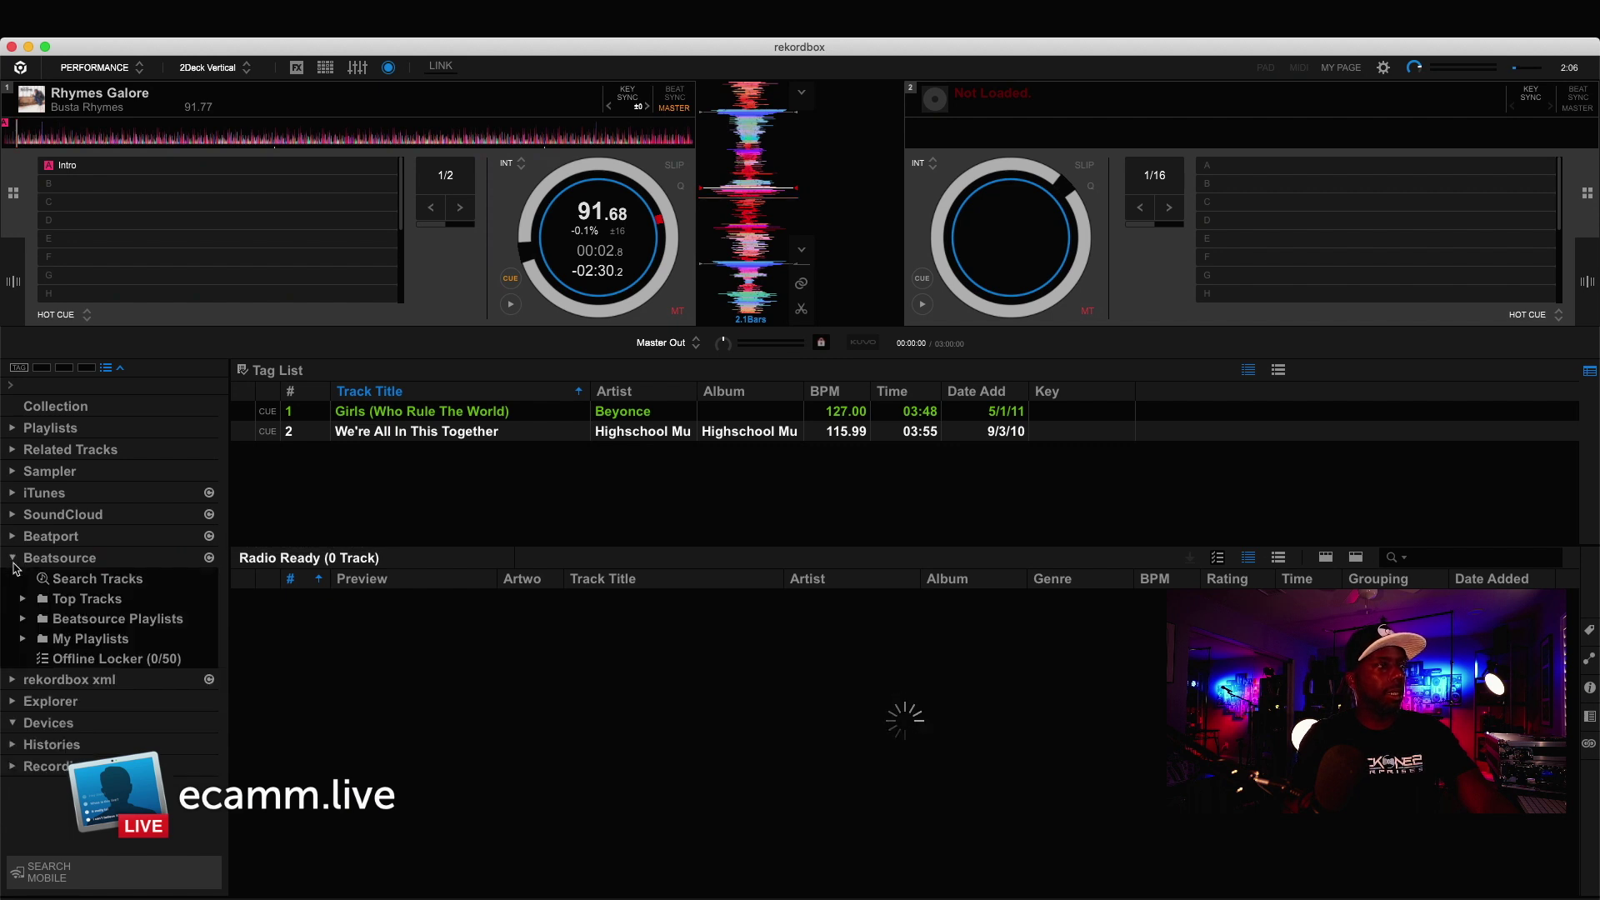
{"action": "left_click", "coordinate": [23, 638]}
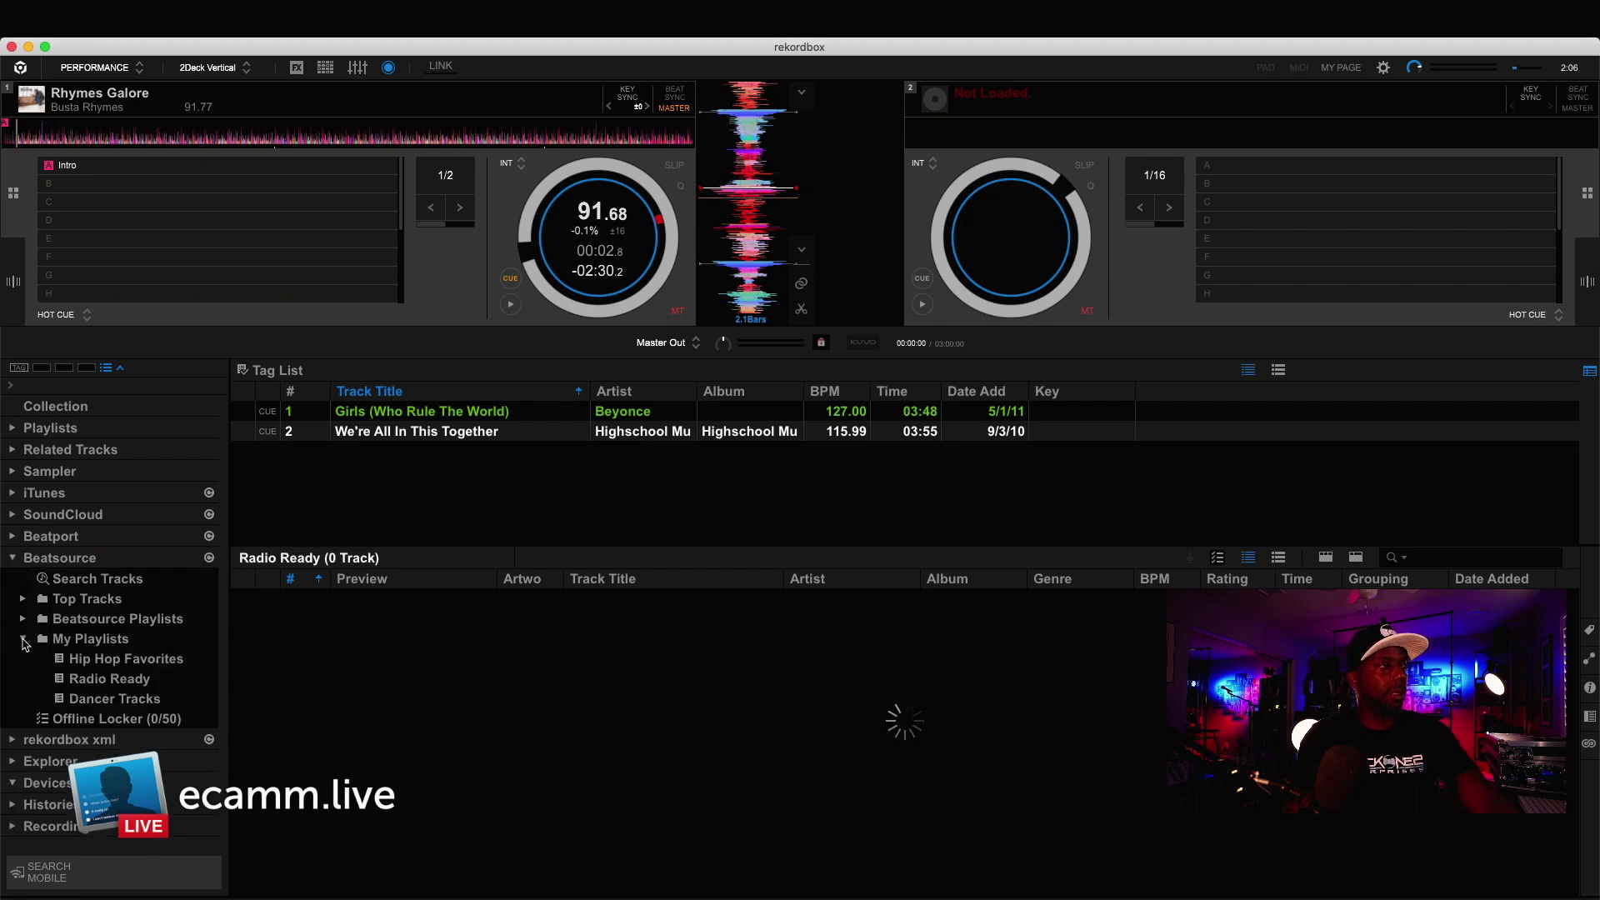
{"action": "left_click", "coordinate": [109, 679]}
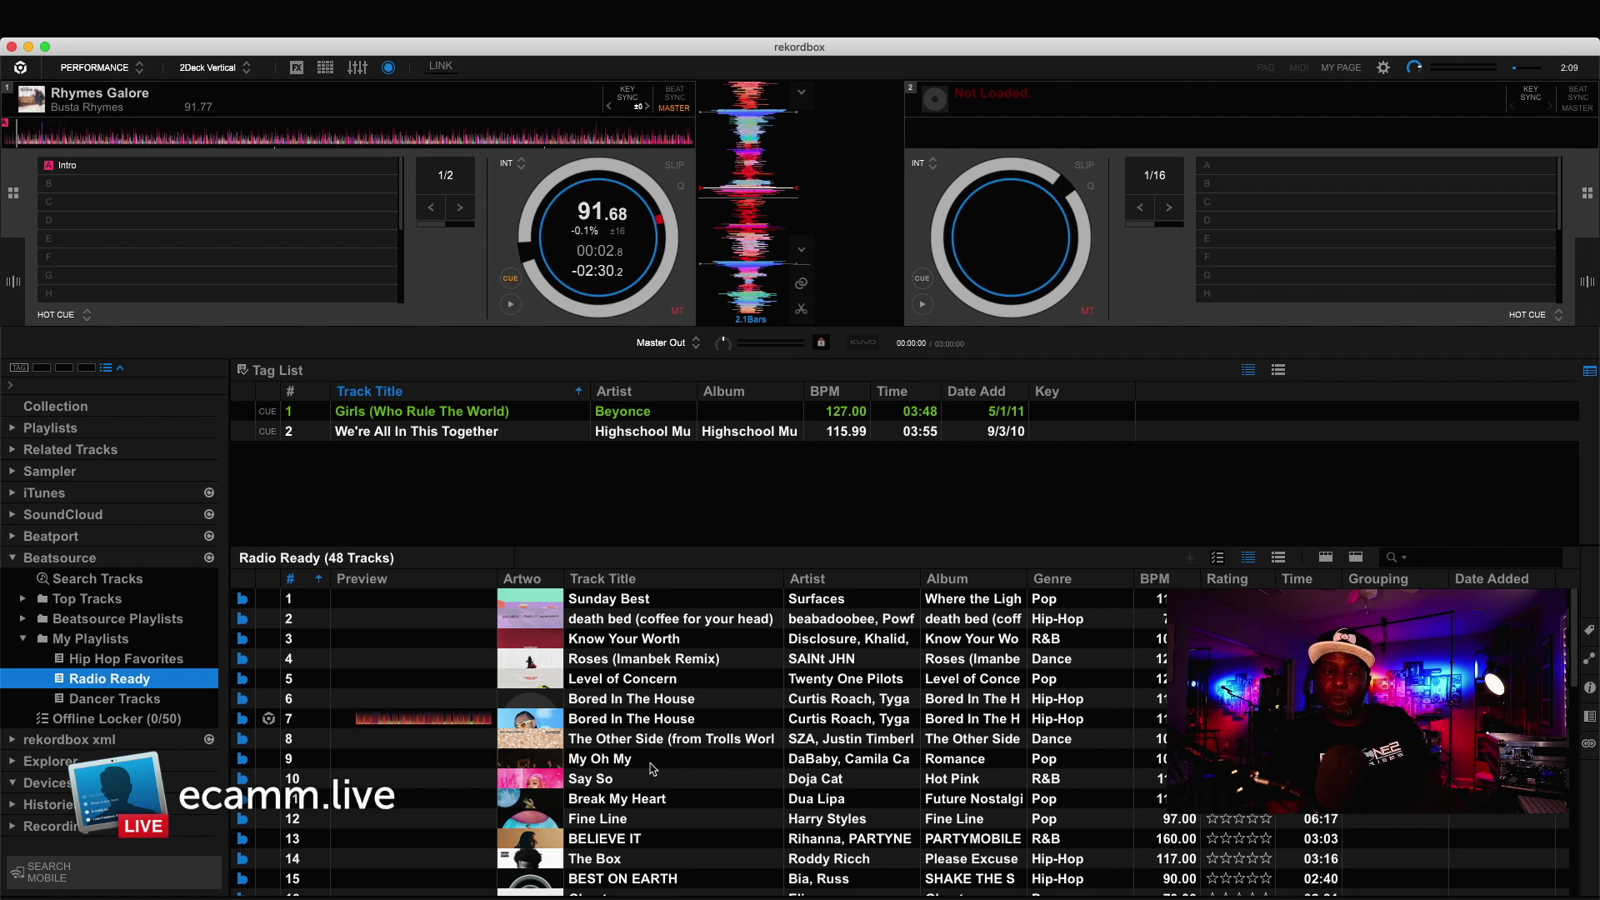
Back in Safari, scroll the Beatsource home page to the Throwback Instrumentals featured playlists row.
{"action": "key", "text": "super+Tab"}
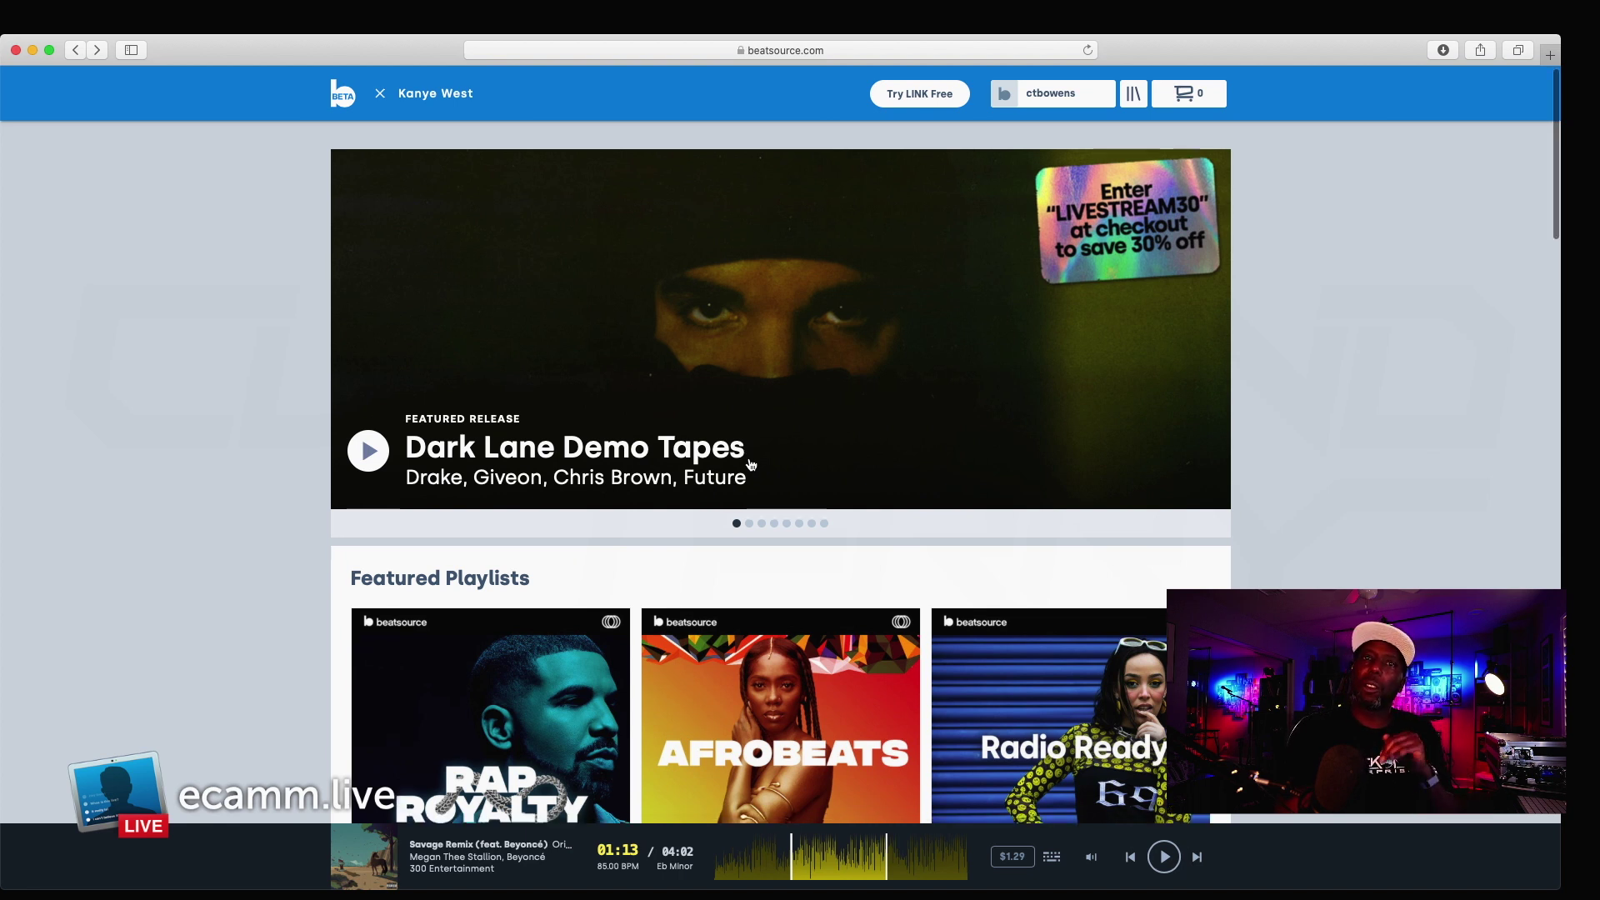
{"action": "scroll", "coordinate": [751, 464], "scroll_direction": "down", "scroll_amount": 2}
{"action": "scroll", "coordinate": [750, 464], "scroll_direction": "down", "scroll_amount": 10}
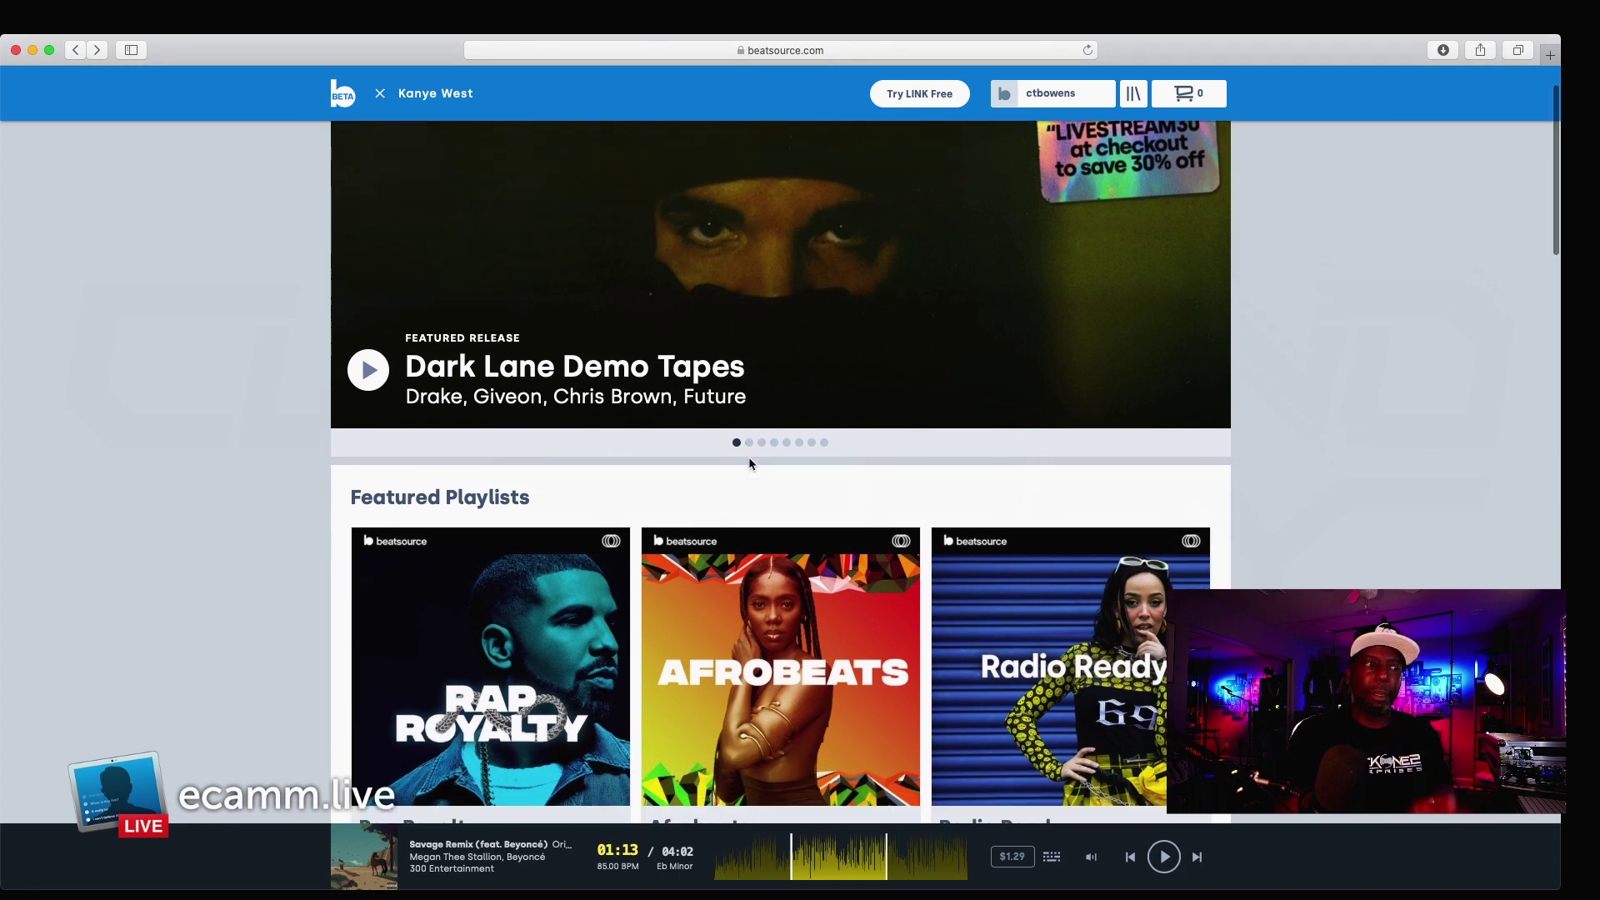
{"action": "scroll", "coordinate": [750, 464], "scroll_direction": "down", "scroll_amount": 2}
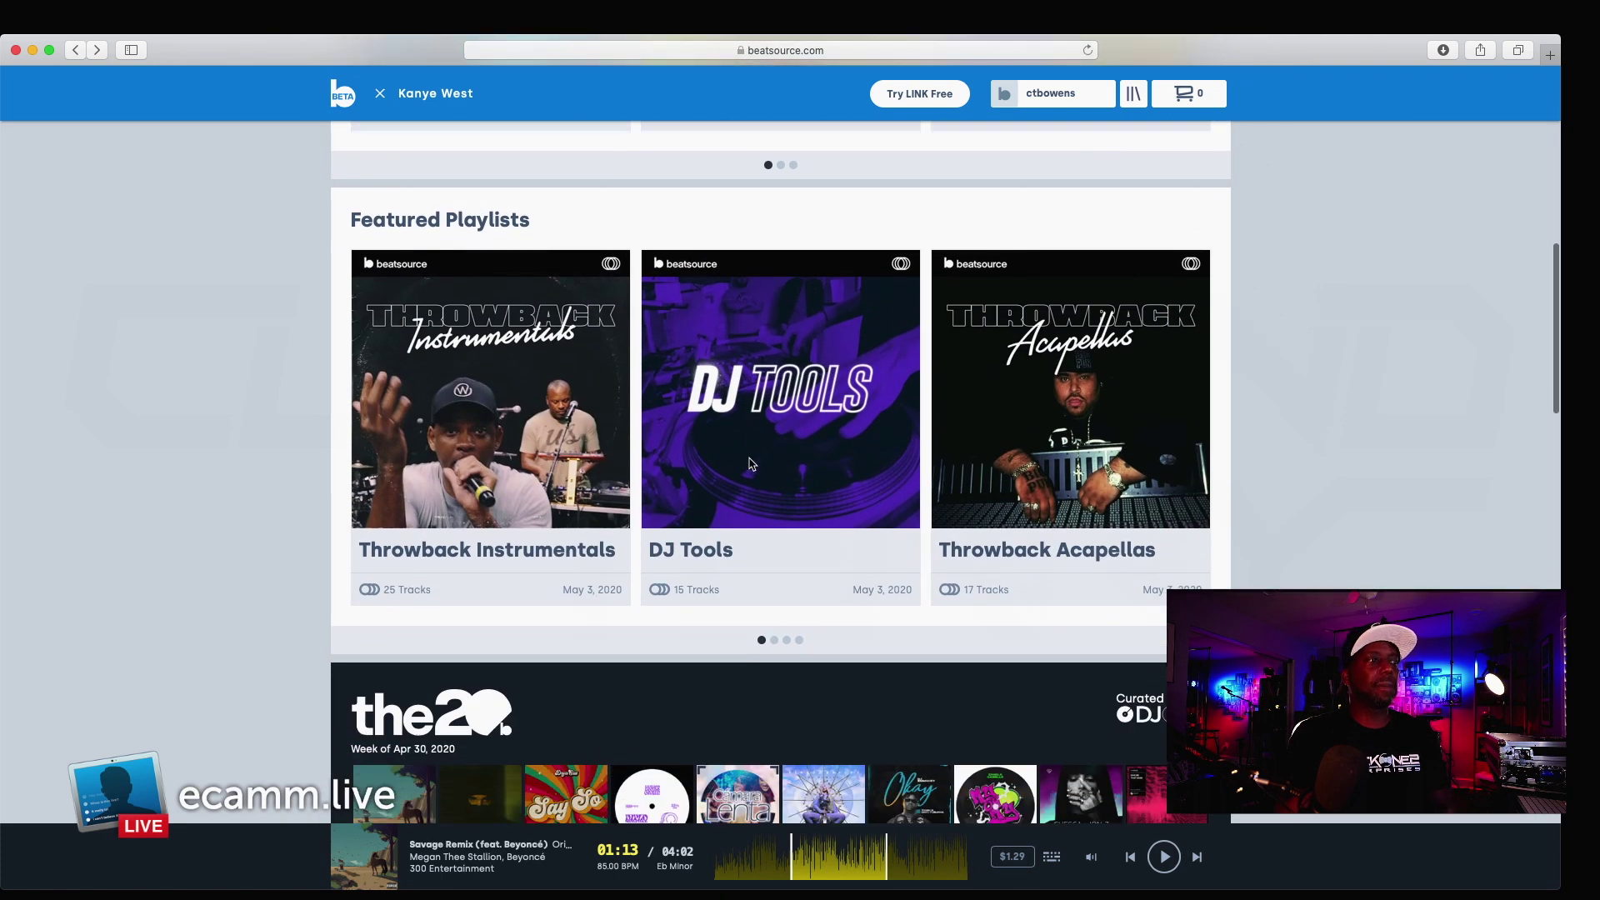
{"action": "mouse_move", "coordinate": [577, 484]}
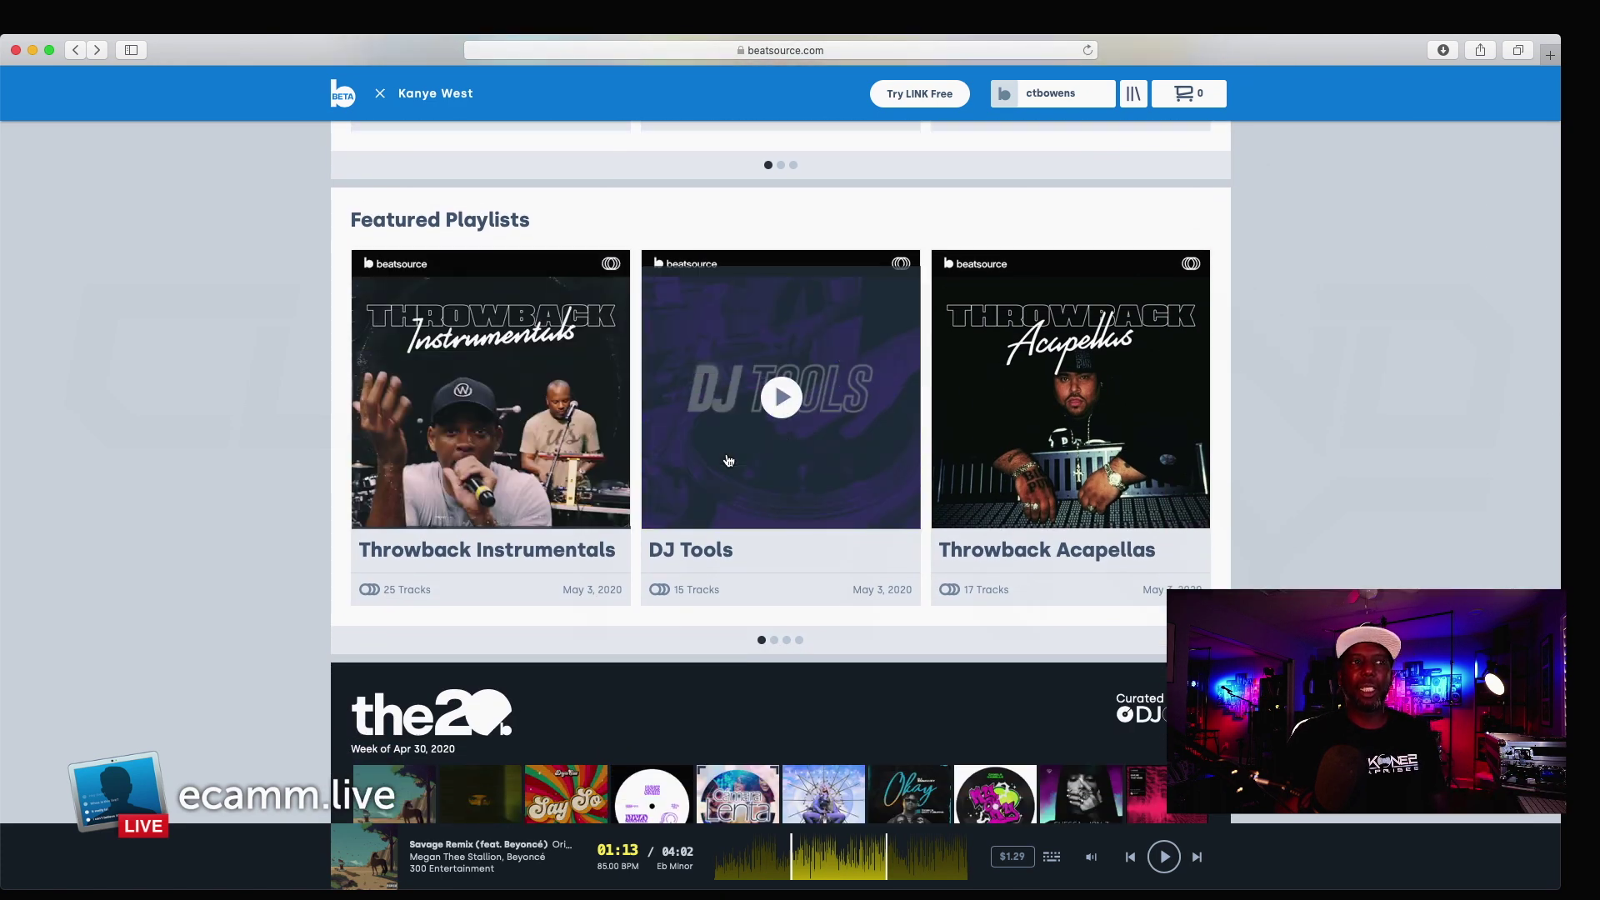
{"action": "mouse_move", "coordinate": [1056, 438]}
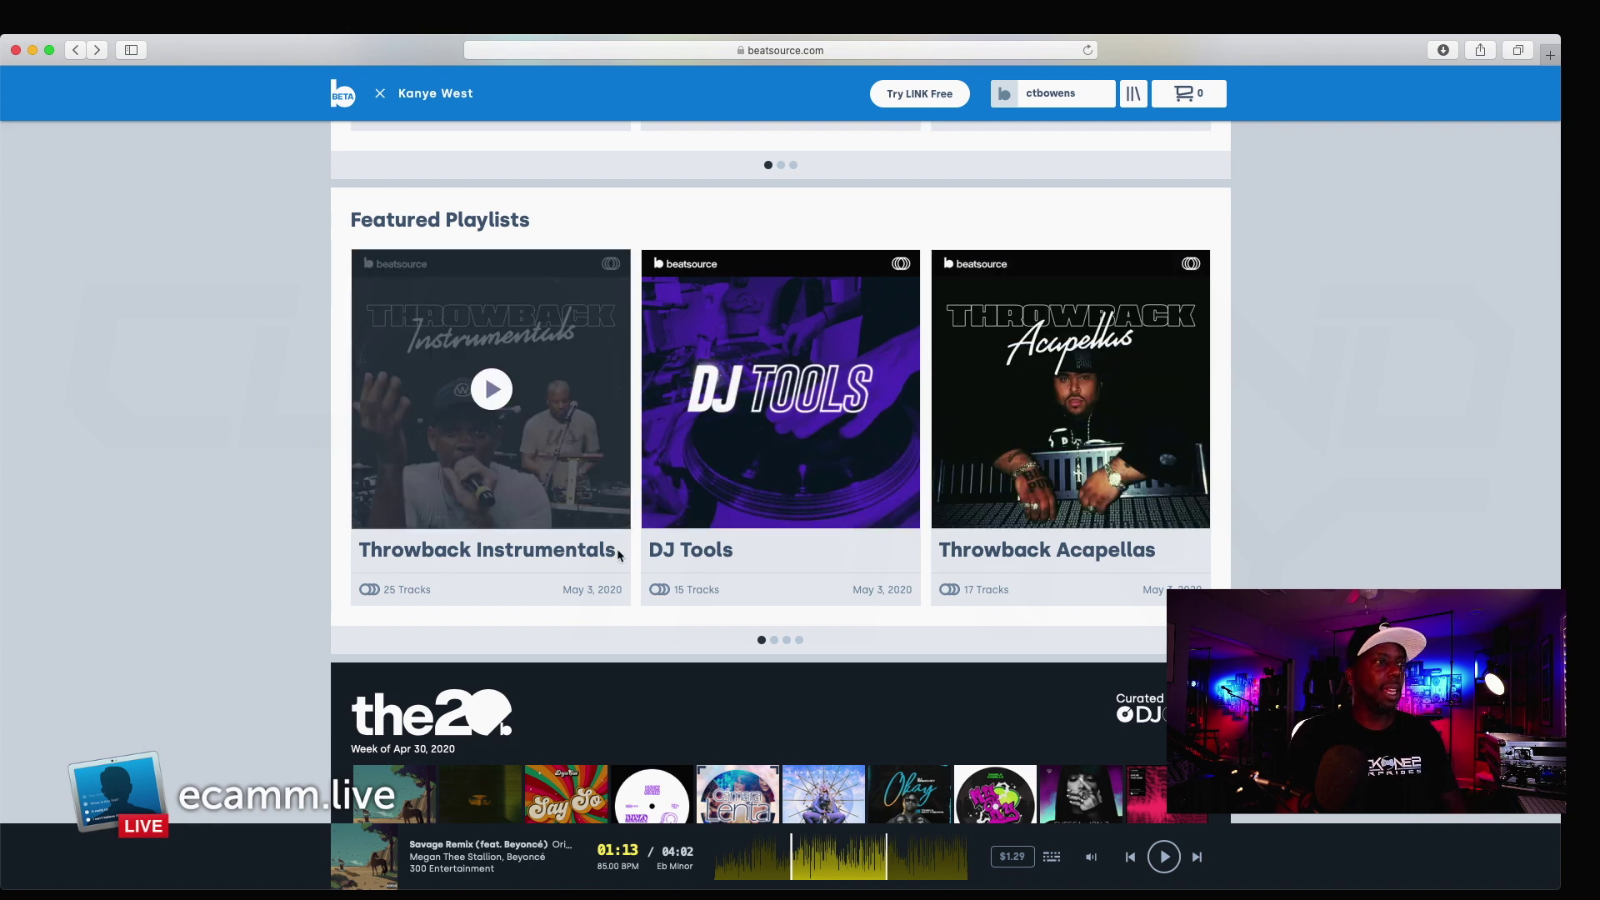
Open Throwback Instrumentals on Beatsource, then view it synced under My Playlists in rekordbox.
{"action": "left_click", "coordinate": [411, 556]}
{"action": "scroll", "coordinate": [879, 633], "scroll_direction": "down", "scroll_amount": 1}
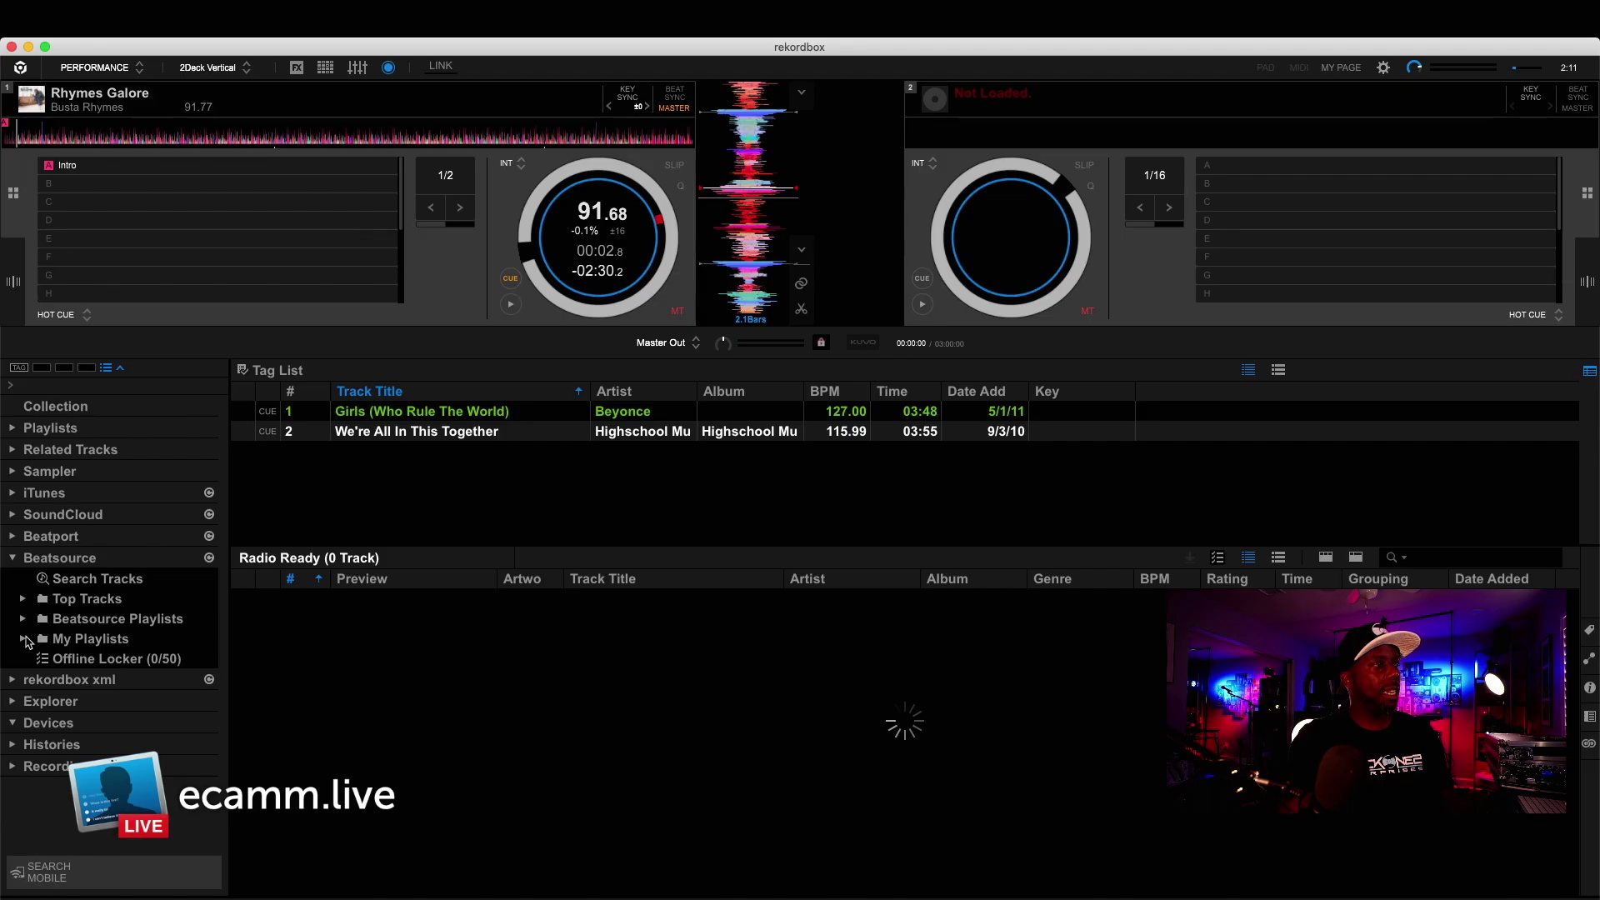
{"action": "left_click", "coordinate": [25, 638]}
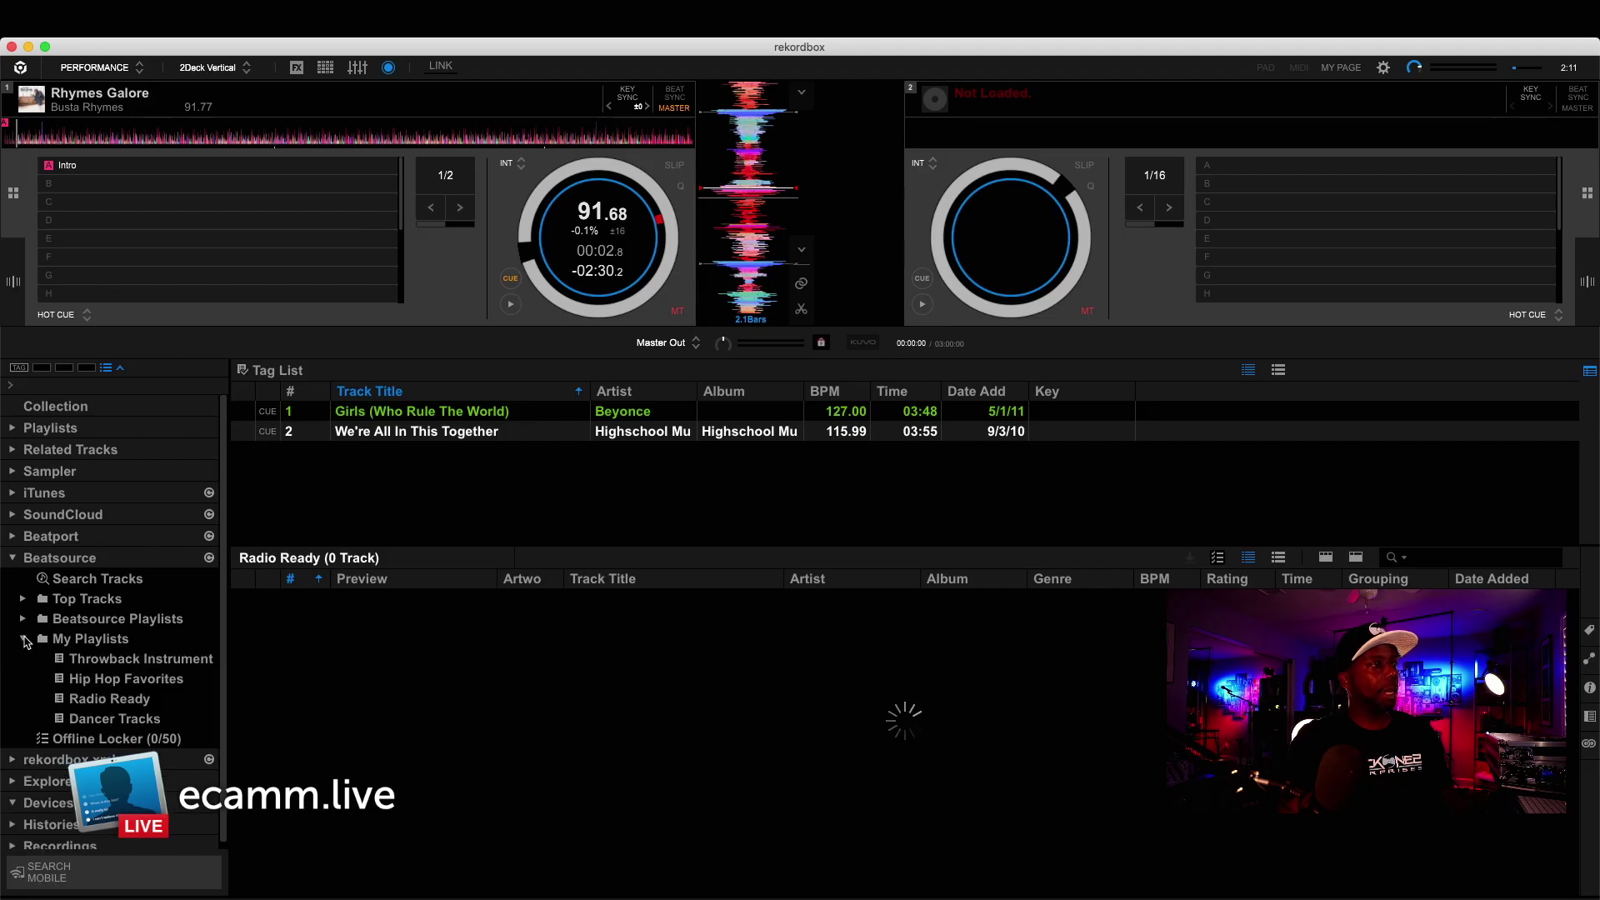
{"action": "left_click", "coordinate": [169, 663]}
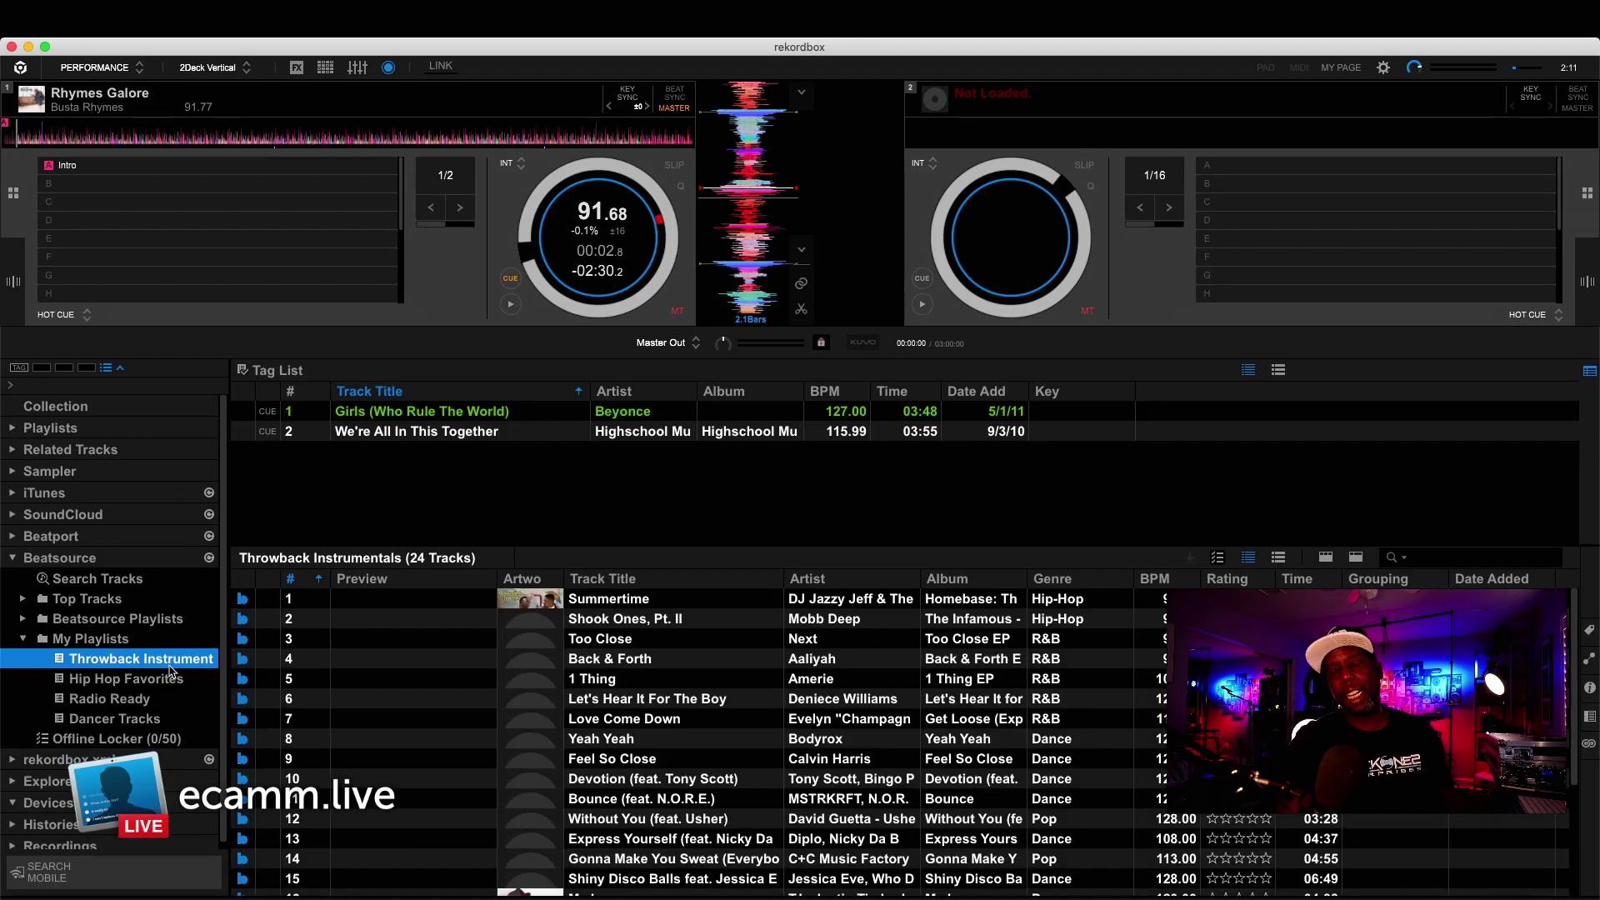